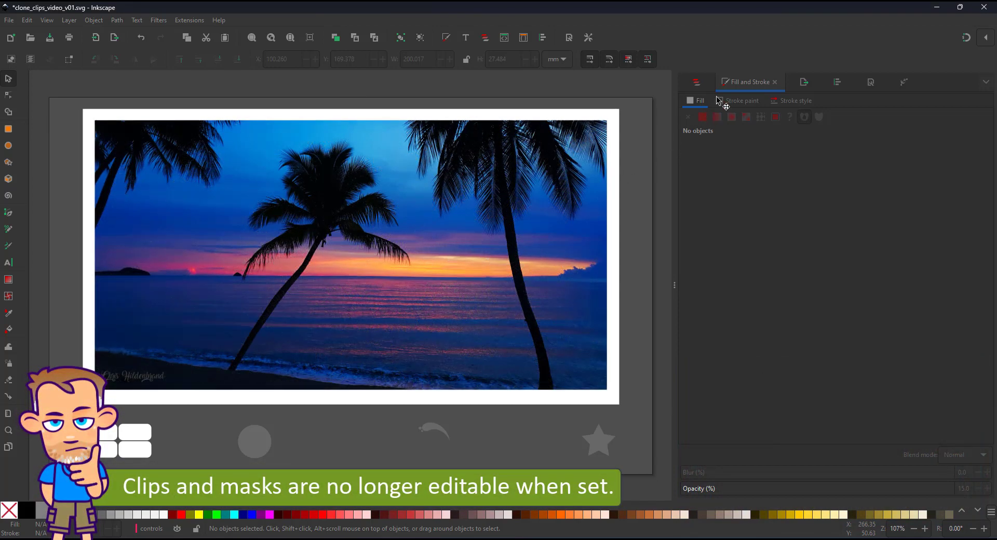
Step: Draw a rounded red rectangle about 246.5 × 120.8 mm over the photo and set its opacity to 100%
{"action": "left_click", "coordinate": [696, 82]}
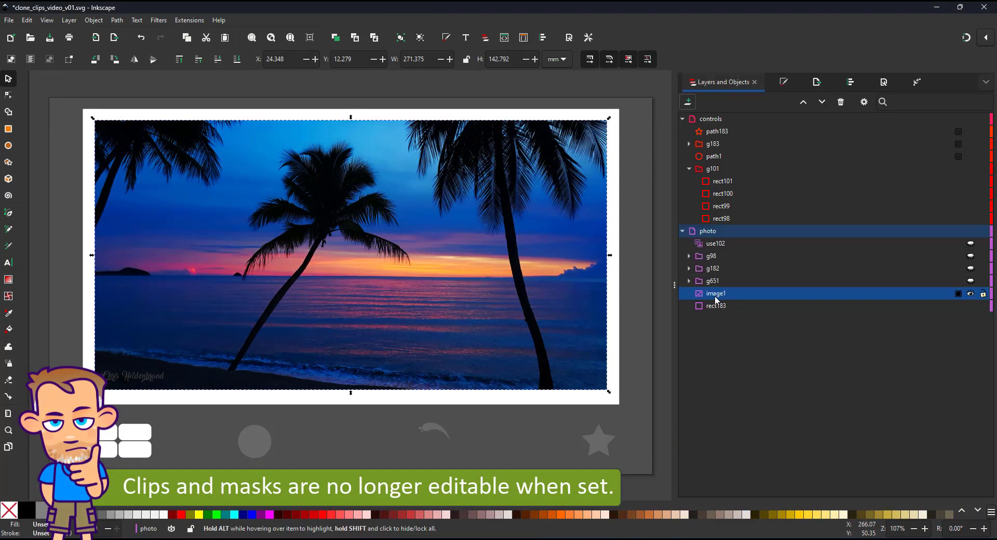
{"action": "left_click", "coordinate": [9, 131]}
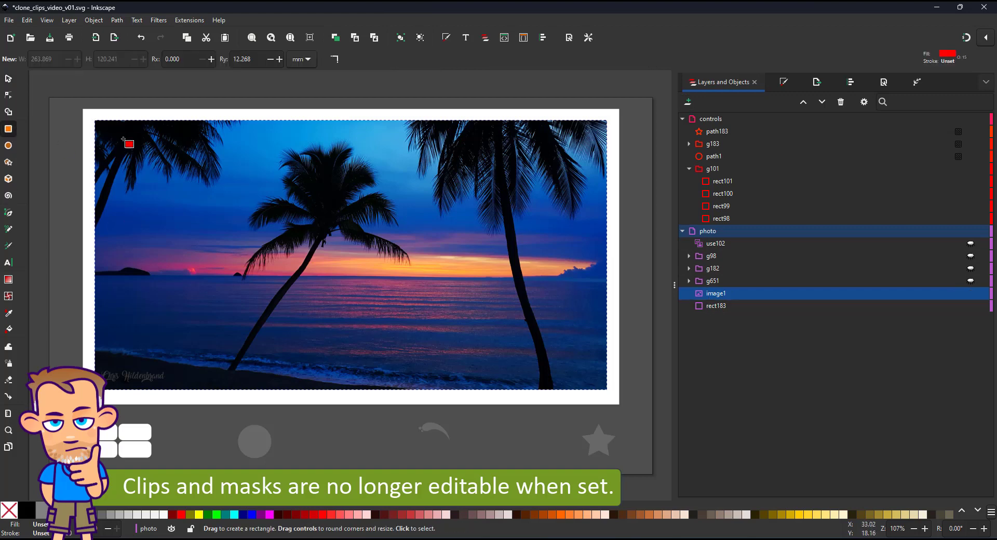
{"action": "left_click_drag", "start_coordinate": [110, 131], "coordinate": [576, 358]}
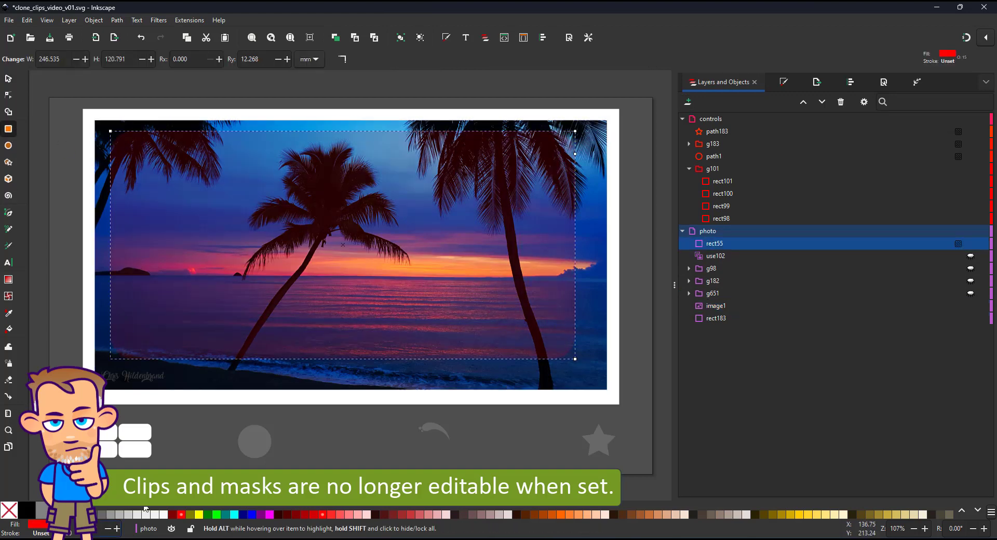
{"action": "type", "text": "100"}
{"action": "key", "text": "Return"}
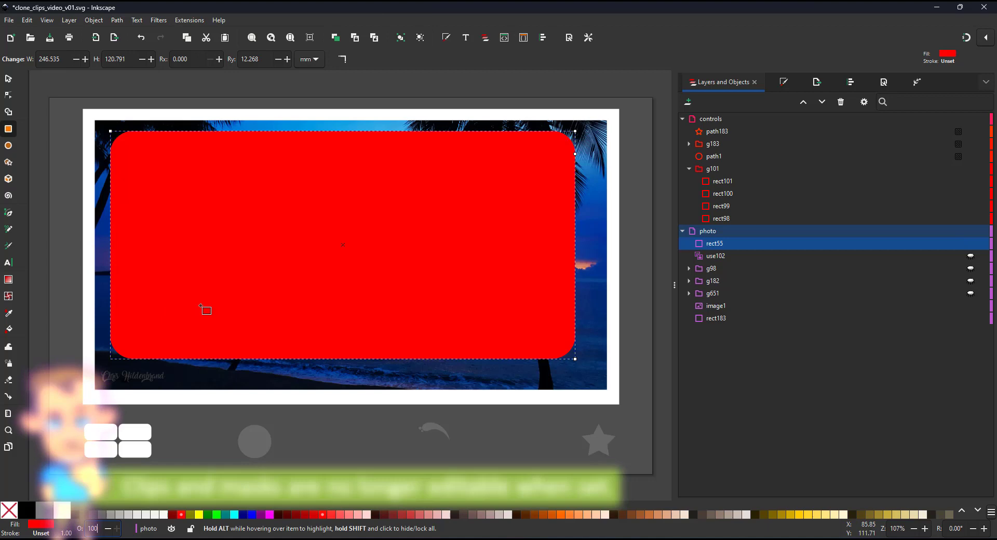
Step: Center the red rectangle over the photo and set it as the image's clip
{"action": "left_click", "coordinate": [8, 79]}
{"action": "left_click_drag", "start_coordinate": [297, 231], "coordinate": [309, 244]}
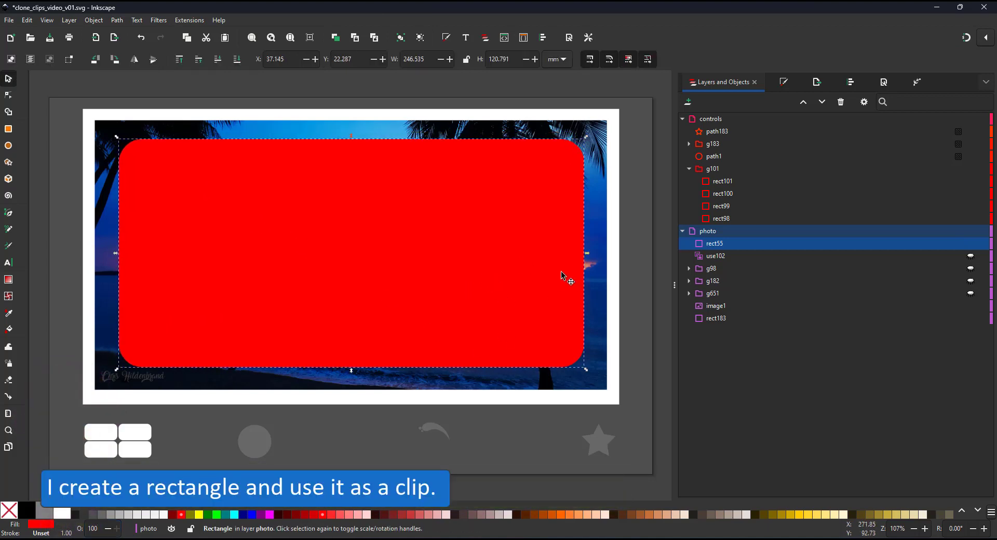
{"action": "left_click", "coordinate": [599, 286], "text": "shift"}
{"action": "right_click", "coordinate": [576, 293]}
{"action": "left_click", "coordinate": [599, 227]}
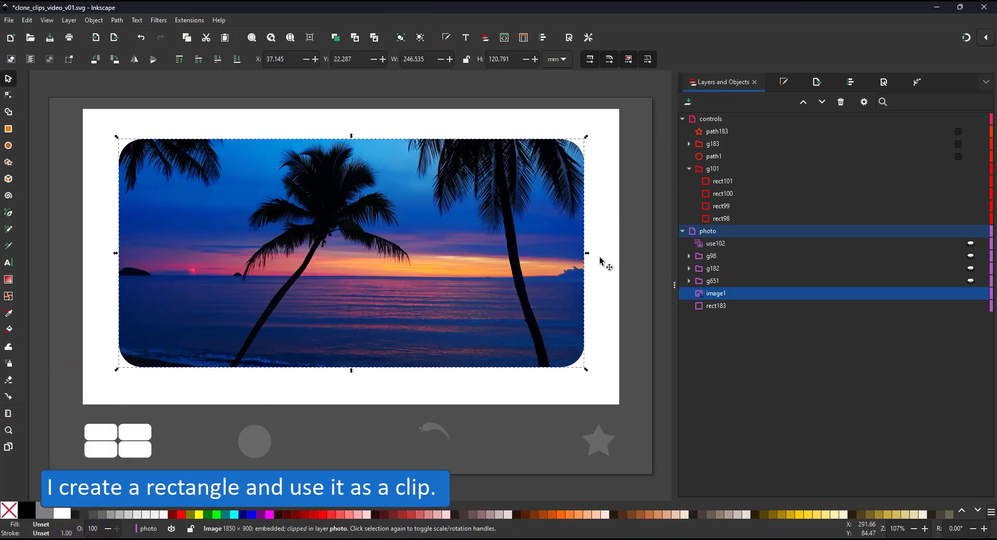
Step: Try to edit the photo's clip shape with the Node tool, and undo the clip and the rectangle
{"action": "left_click", "coordinate": [9, 95]}
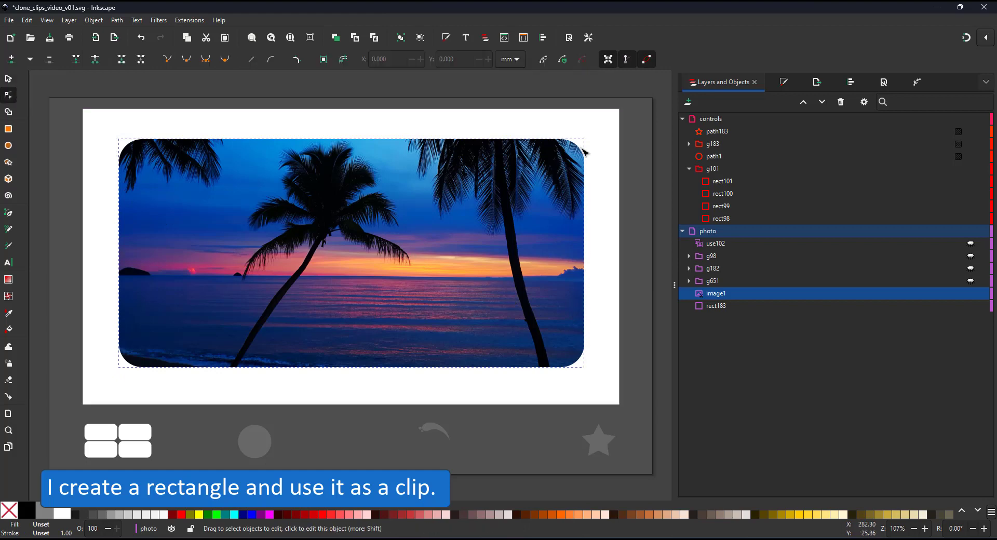
{"action": "key", "text": "ctrl+z"}
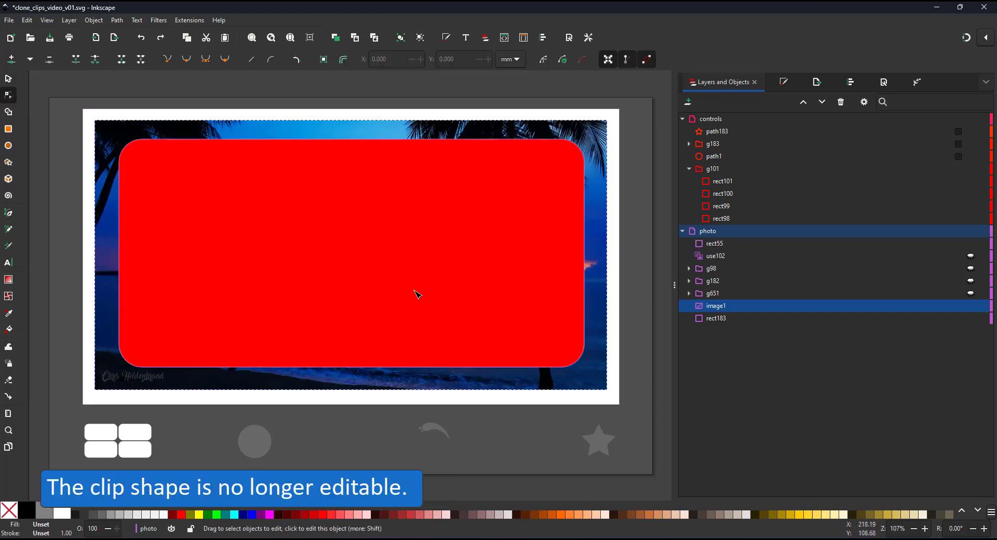
{"action": "left_click", "coordinate": [7, 79]}
{"action": "key", "text": "ctrl+shift+z"}
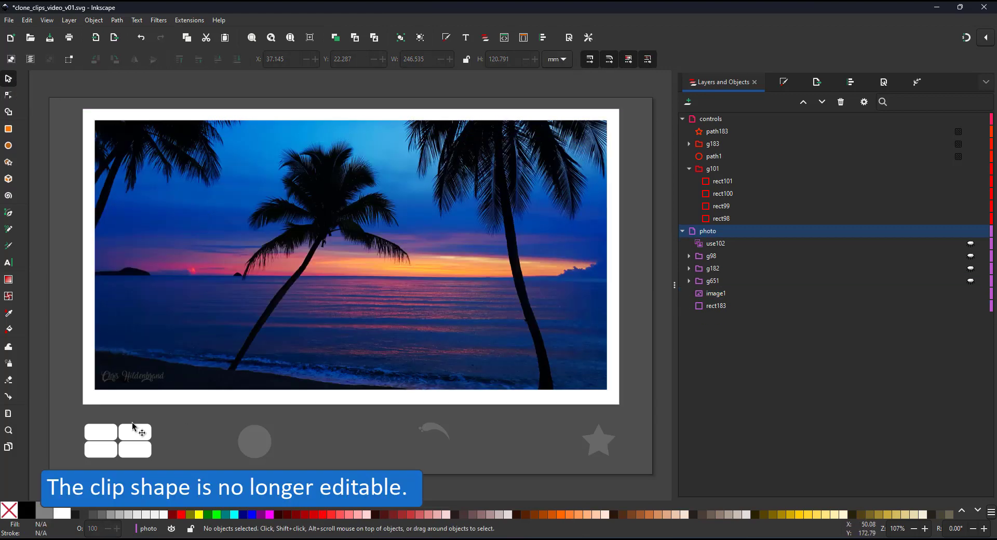
Step: Clone the group of four white rectangles and scale the clone over the photo to about 265 × 136 mm
{"action": "left_click", "coordinate": [139, 437]}
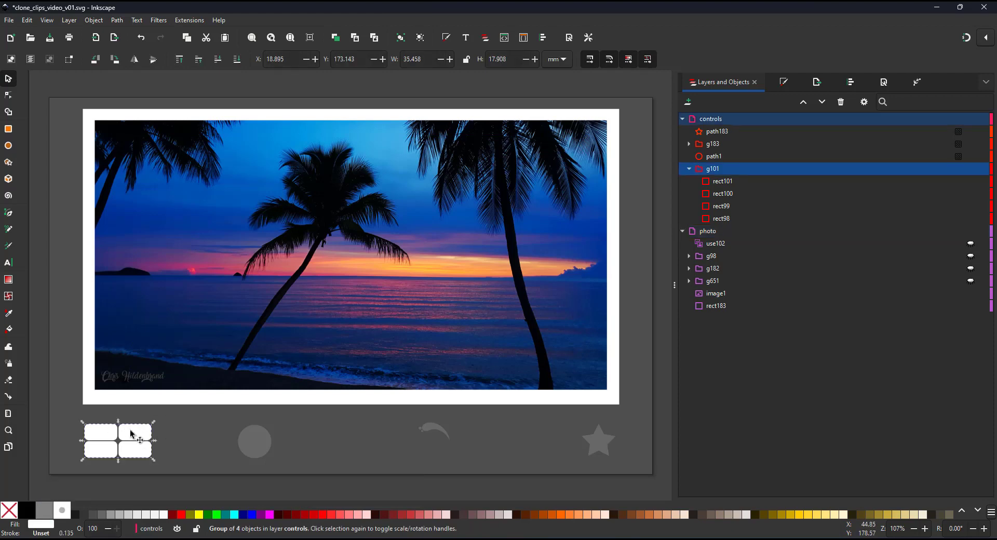
{"action": "left_click", "coordinate": [30, 20]}
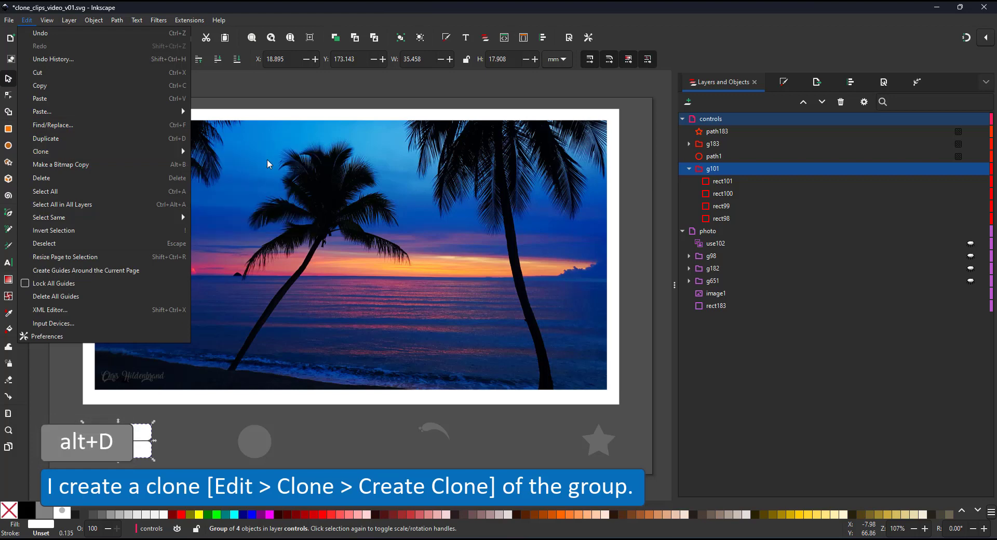
{"action": "mouse_move", "coordinate": [160, 161]}
{"action": "left_click", "coordinate": [223, 151]}
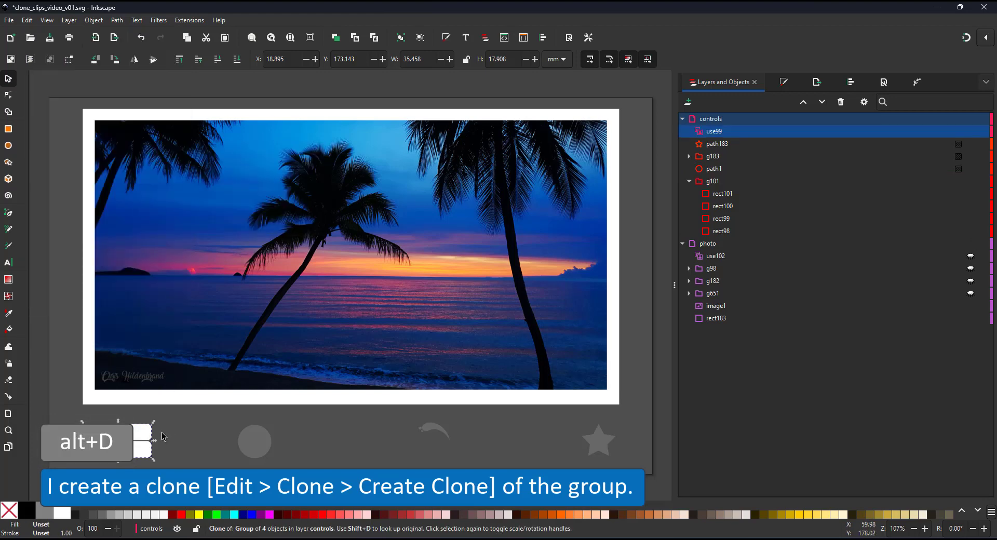
{"action": "mouse_move", "coordinate": [134, 447]}
{"action": "left_mouse_down"}
{"action": "mouse_move", "coordinate": [164, 223]}
{"action": "mouse_move", "coordinate": [144, 134]}
{"action": "left_mouse_up"}
{"action": "mouse_move", "coordinate": [173, 165]}
{"action": "left_mouse_down"}
{"action": "mouse_move", "coordinate": [377, 323]}
{"action": "mouse_move", "coordinate": [593, 371]}
{"action": "mouse_move", "coordinate": [601, 385]}
{"action": "left_mouse_up"}
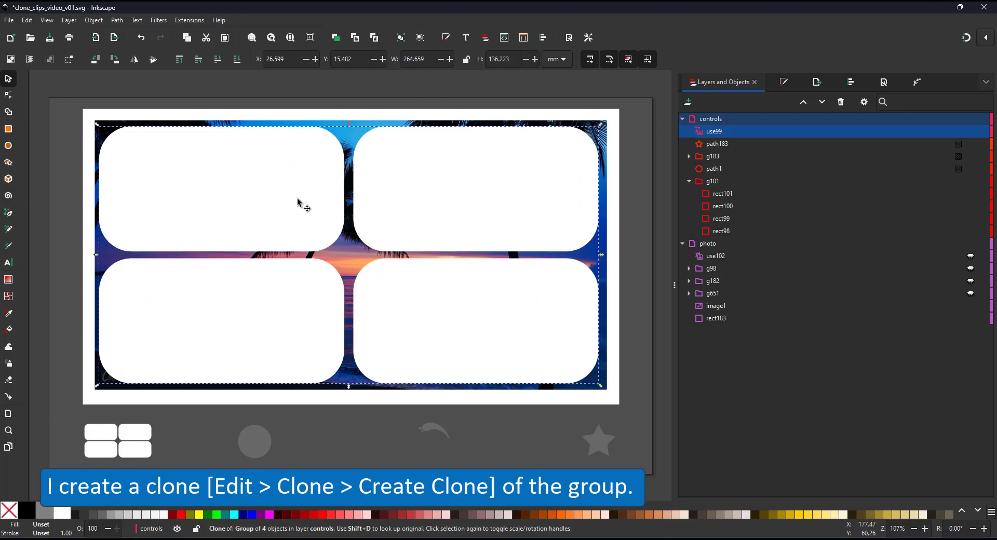
Step: Place the rectangle group's clone directly above image1 in the photo layer and clip the image with it
{"action": "left_click_drag", "start_coordinate": [685, 136], "coordinate": [700, 312]}
{"action": "left_click", "coordinate": [716, 305], "text": "shift"}
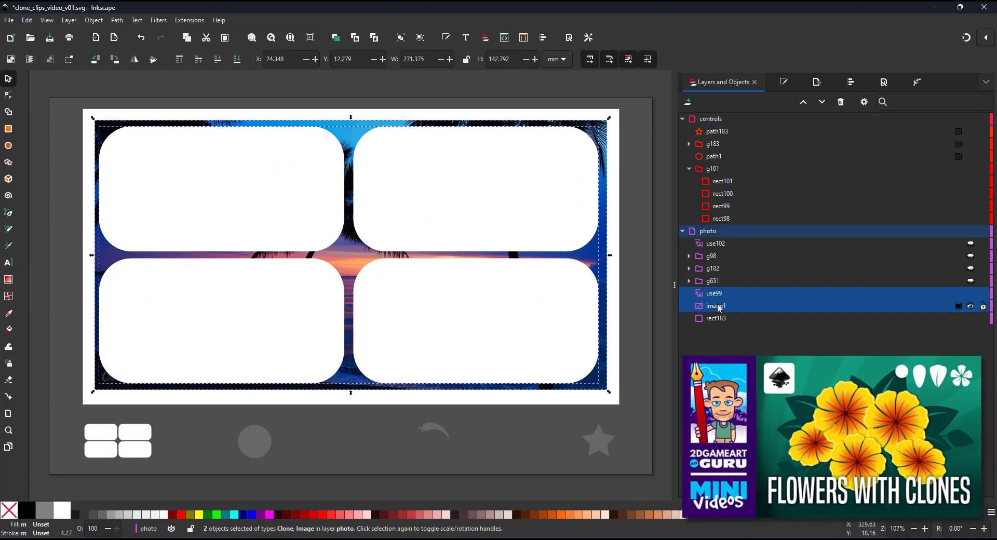
{"action": "right_click", "coordinate": [579, 204]}
{"action": "left_click", "coordinate": [615, 368]}
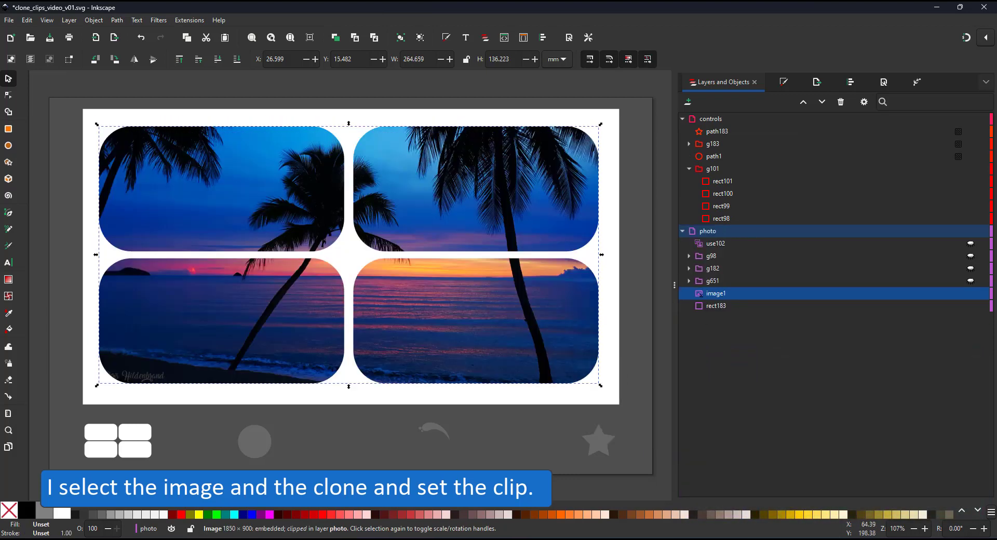
Step: In the source group g101, narrow the upper-right and lower-left rectangles and reduce the height of the lower-right one
{"action": "left_click", "coordinate": [139, 440]}
{"action": "left_click", "coordinate": [149, 440], "text": "ctrl"}
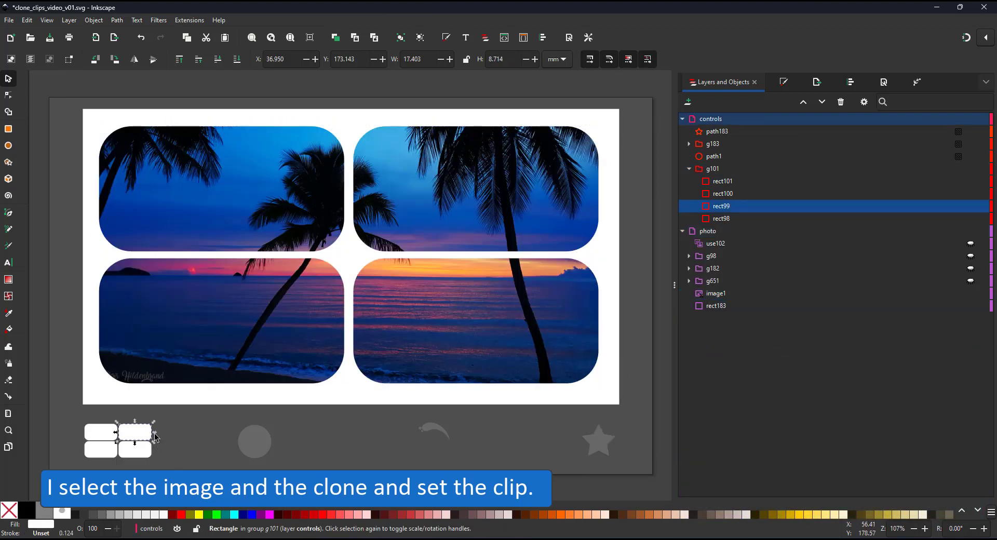
{"action": "left_click", "coordinate": [148, 434]}
{"action": "left_click", "coordinate": [148, 435], "text": "ctrl"}
{"action": "left_click_drag", "start_coordinate": [154, 433], "coordinate": [135, 462]}
{"action": "left_click", "coordinate": [134, 453], "text": "ctrl"}
{"action": "left_click", "coordinate": [105, 451], "text": "ctrl"}
Step: Duplicate the lower-right rectangle inside the group, place the copy below it and resize it to about 8.5 × 2.7 mm
{"action": "left_click", "coordinate": [136, 445], "text": "ctrl"}
{"action": "key", "text": "ctrl+d"}
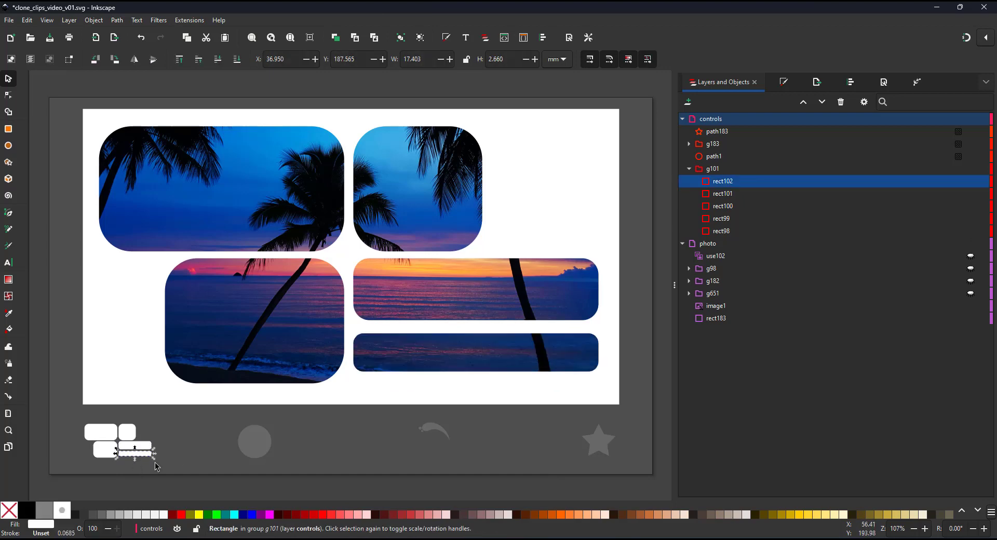
{"action": "scroll", "coordinate": [124, 457], "scroll_direction": "up", "scroll_amount": 7, "text": "ctrl"}
{"action": "left_click_drag", "start_coordinate": [203, 414], "coordinate": [203, 407]}
{"action": "left_click_drag", "start_coordinate": [461, 395], "coordinate": [269, 421]}
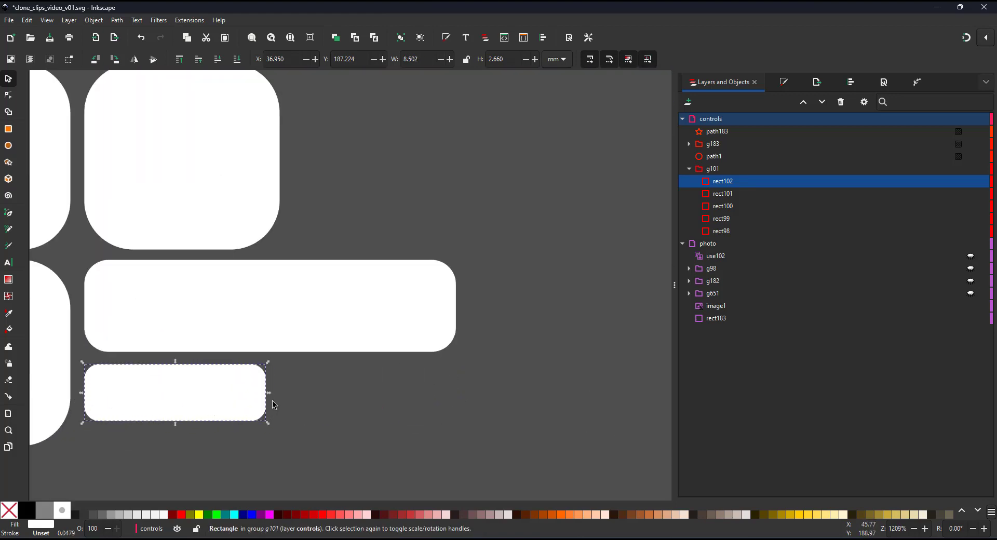
{"action": "key", "text": "5"}
{"action": "key", "text": "4"}
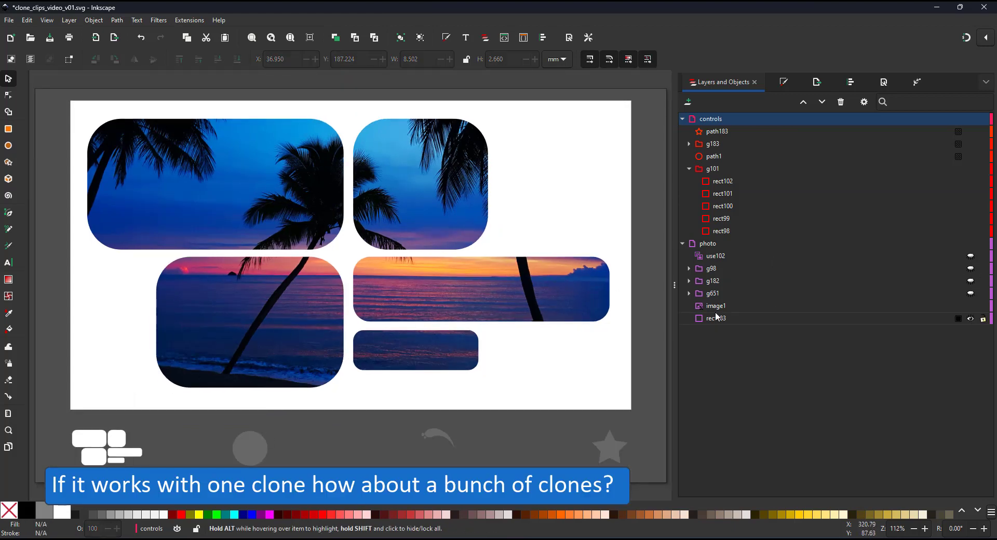
Step: Release the clip from the photo and hide the released rectangle-group clone
{"action": "right_click", "coordinate": [474, 305]}
{"action": "left_click", "coordinate": [525, 248]}
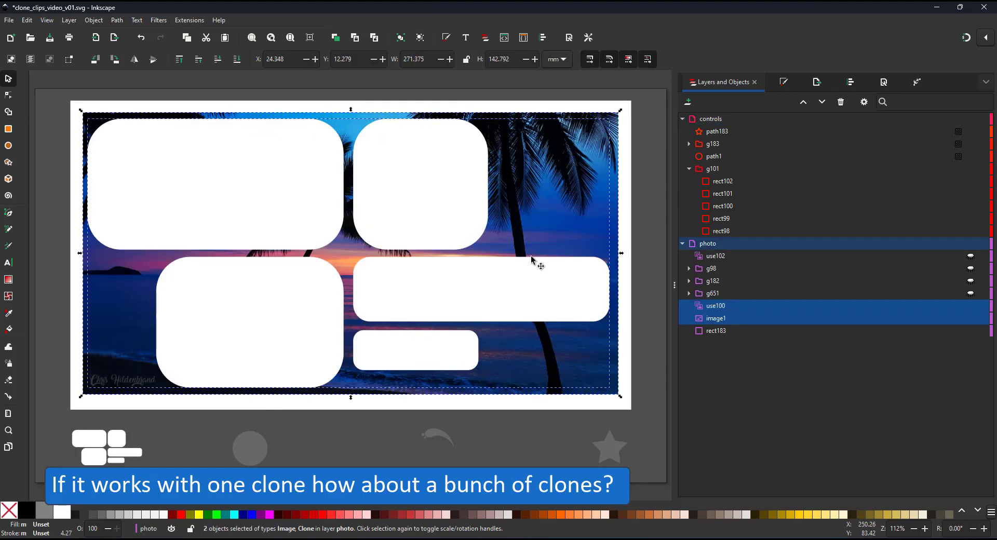
{"action": "left_click", "coordinate": [970, 305]}
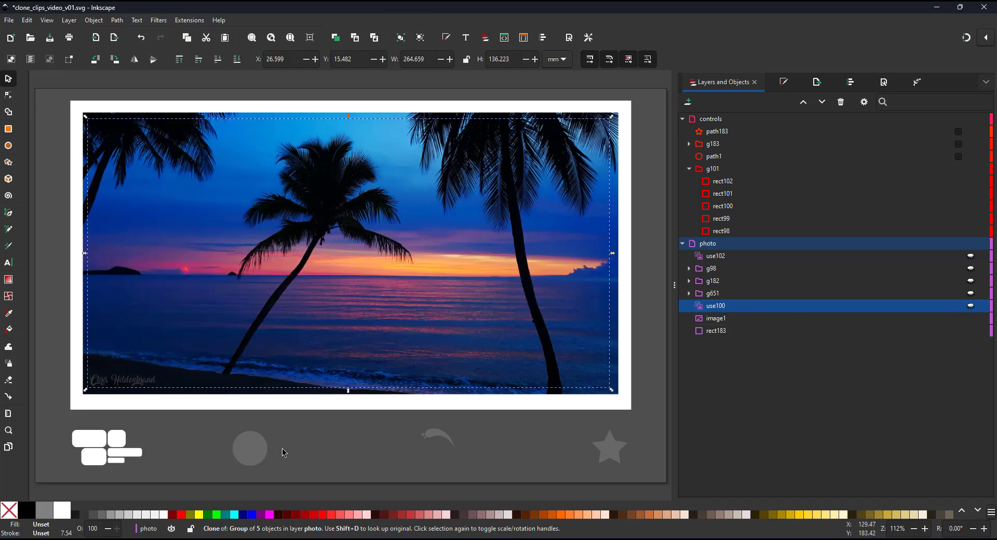
Step: Set the source circle's opacity to 100% and dim the rectangle group below the photo to 13%
{"action": "left_click", "coordinate": [252, 449]}
{"action": "left_click", "coordinate": [783, 84]}
{"action": "left_click_drag", "start_coordinate": [839, 485], "coordinate": [955, 487]}
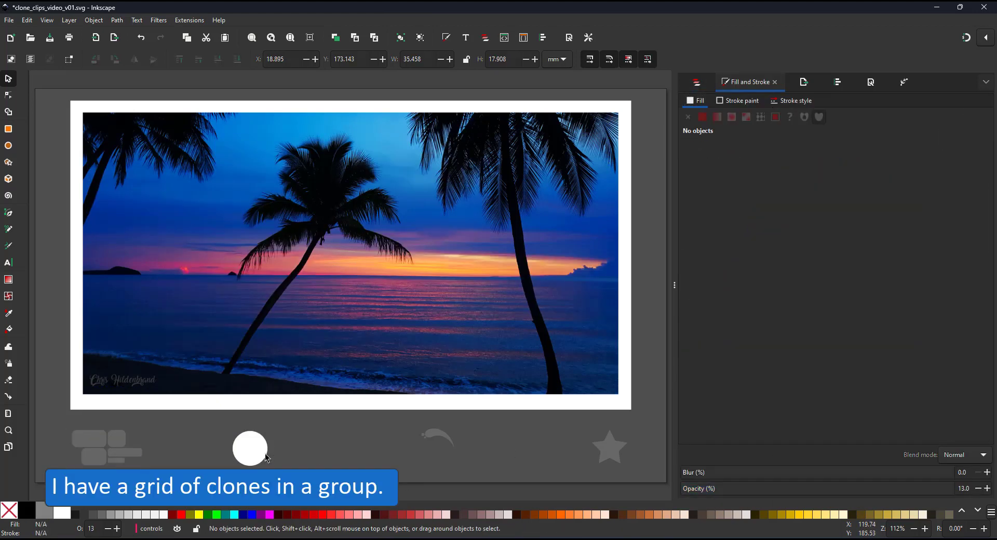
Step: Show the circle clone group g98 and set it as the clip of image1
{"action": "left_click", "coordinate": [697, 82]}
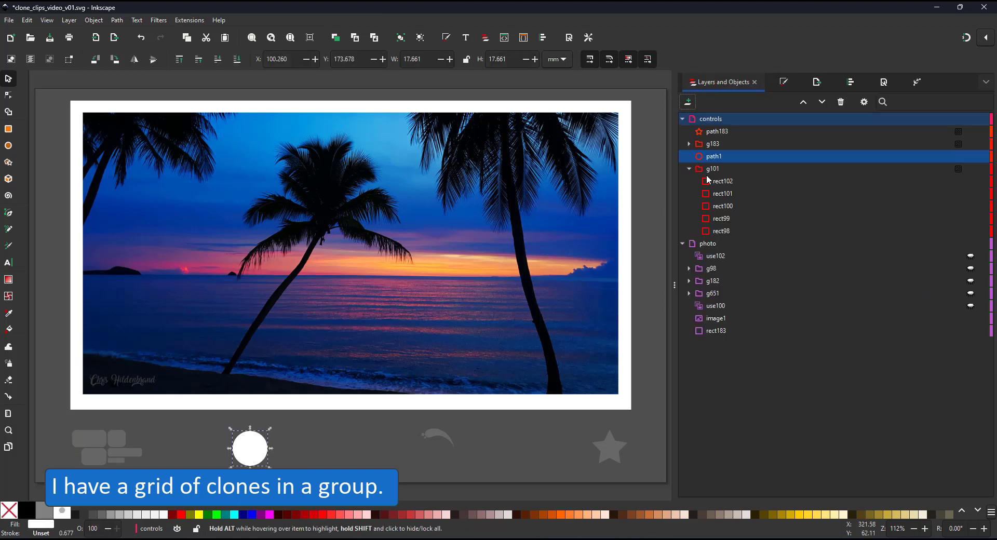
{"action": "left_click", "coordinate": [971, 270]}
{"action": "left_click", "coordinate": [711, 272]}
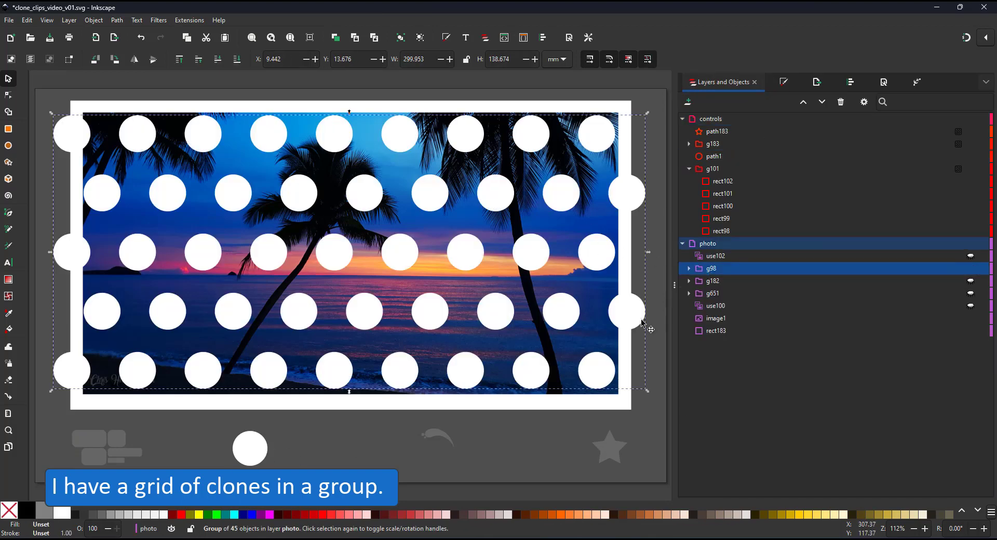
{"action": "left_click", "coordinate": [716, 318], "text": "ctrl"}
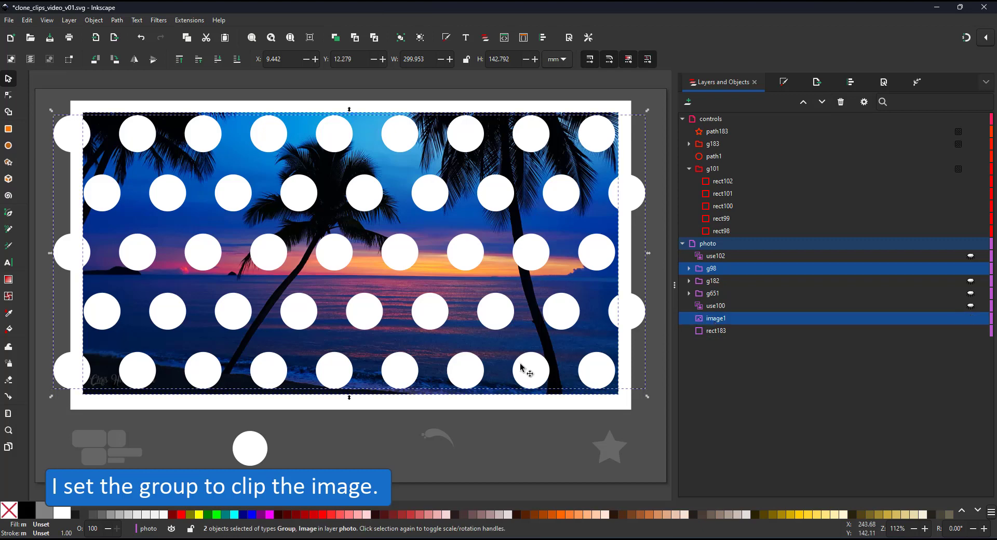
{"action": "right_click", "coordinate": [527, 352]}
{"action": "left_click", "coordinate": [558, 325]}
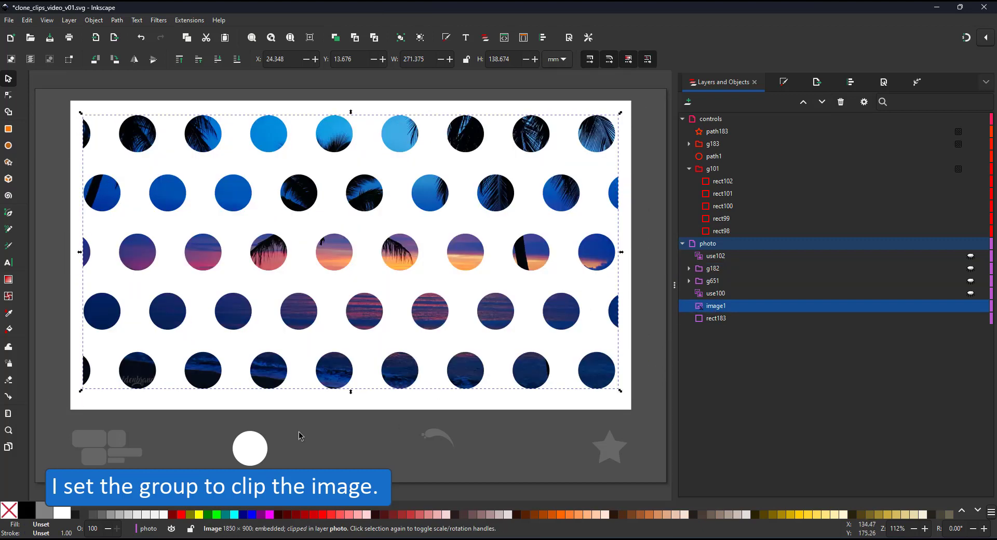
Step: Enlarge the source circle about its center to about 31.9 mm and convert it to a path
{"action": "left_click", "coordinate": [264, 453]}
{"action": "left_click_drag", "start_coordinate": [269, 429], "coordinate": [289, 422]}
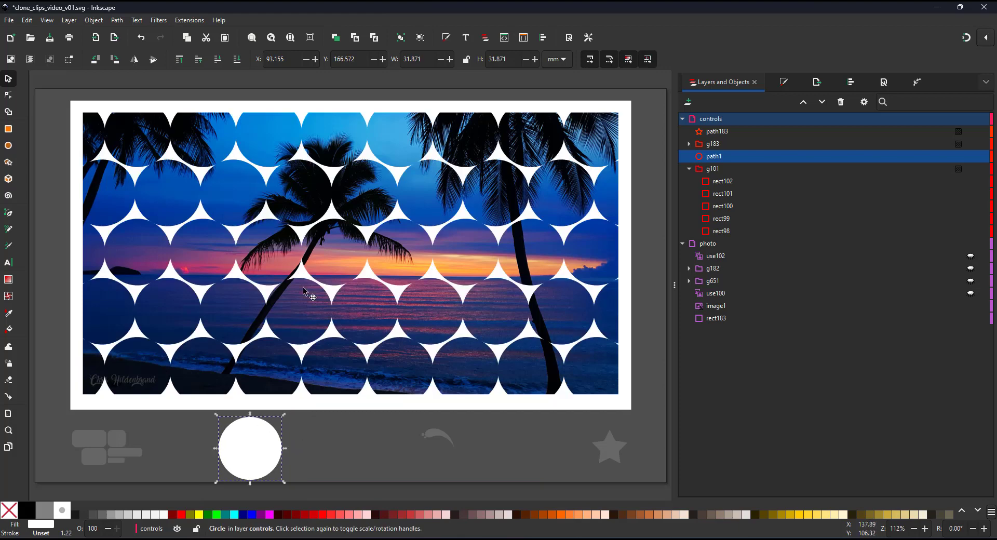
{"action": "left_click", "coordinate": [117, 19]}
{"action": "left_click", "coordinate": [137, 30]}
Step: Reshape the circle path into a teardrop about 29.4 × 24 mm by moving its top node, with the point facing upper left
{"action": "left_click", "coordinate": [9, 95]}
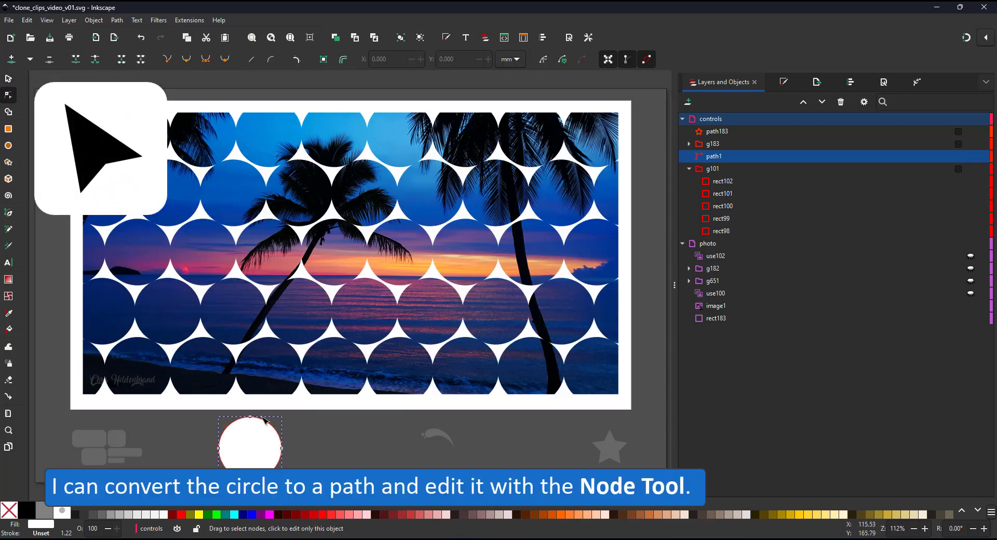
{"action": "mouse_move", "coordinate": [265, 420]}
{"action": "left_mouse_down"}
{"action": "mouse_move", "coordinate": [259, 431]}
{"action": "mouse_move", "coordinate": [242, 411]}
{"action": "left_mouse_up"}
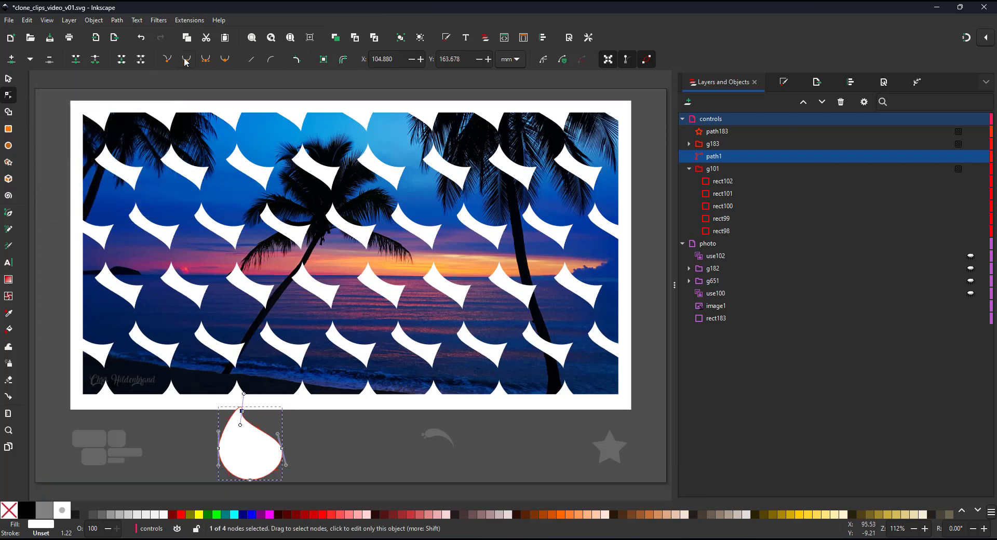
{"action": "left_click_drag", "start_coordinate": [241, 411], "coordinate": [253, 416]}
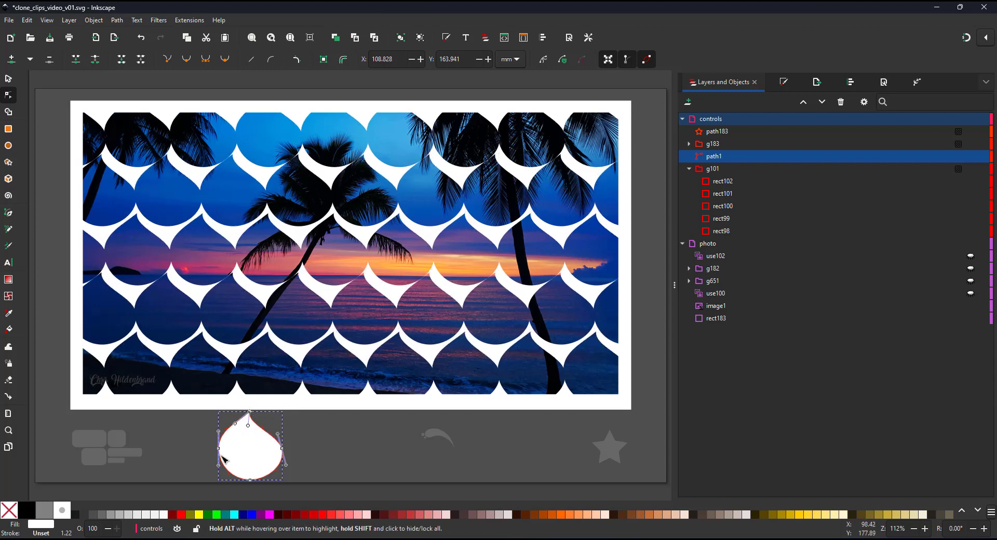
{"action": "key", "text": "ctrl+z"}
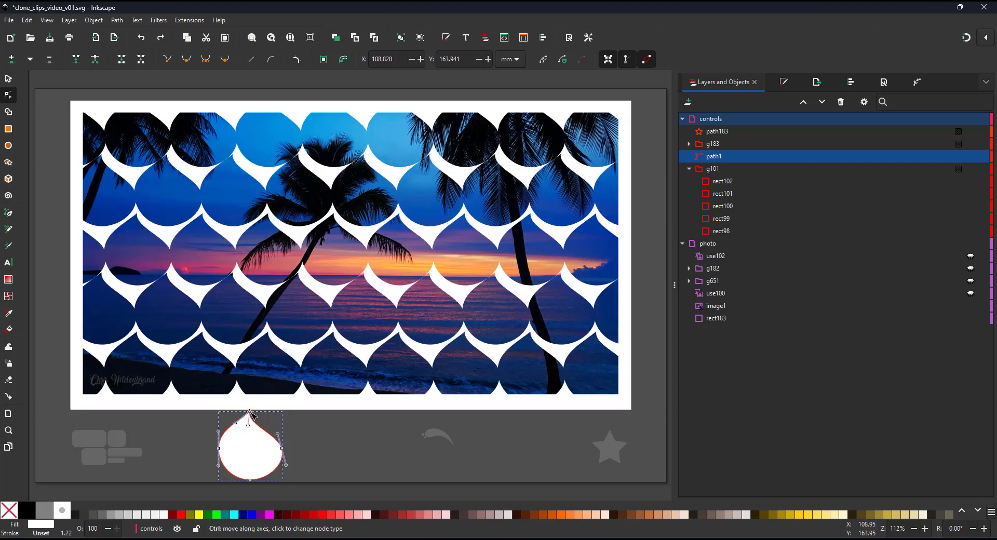
{"action": "mouse_move", "coordinate": [252, 406]}
{"action": "left_mouse_down"}
{"action": "mouse_move", "coordinate": [283, 407]}
{"action": "mouse_move", "coordinate": [264, 406]}
{"action": "mouse_move", "coordinate": [276, 408]}
{"action": "mouse_move", "coordinate": [266, 415]}
{"action": "left_mouse_up"}
{"action": "key", "text": "s"}
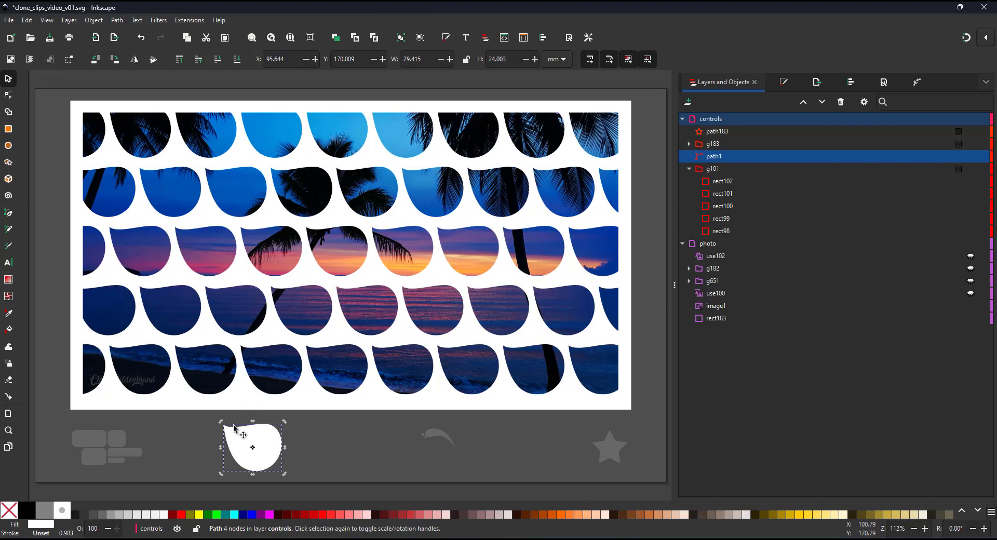
Step: Release the teardrop clip from the photo and hide the released clone group
{"action": "right_click", "coordinate": [540, 309]}
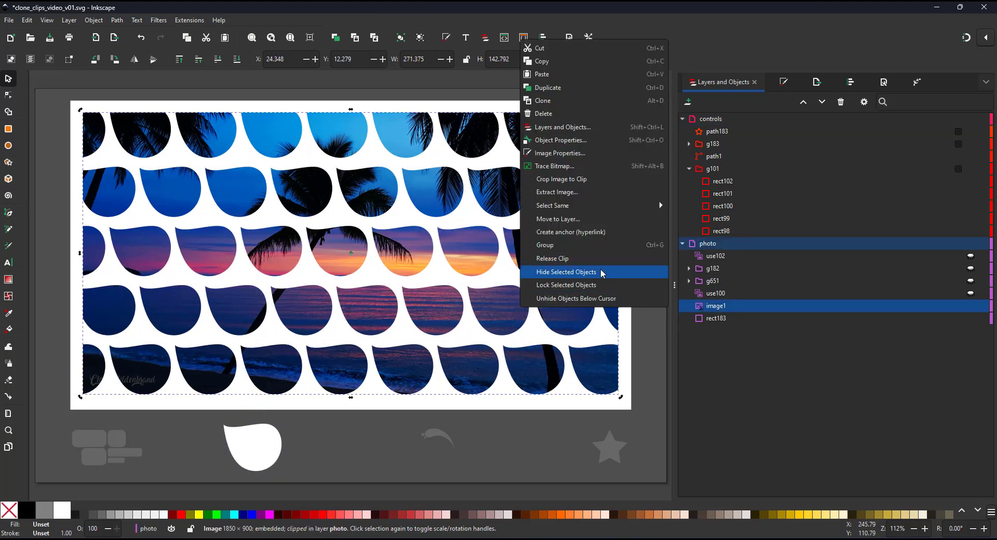
{"action": "left_click", "coordinate": [561, 258]}
{"action": "left_click", "coordinate": [970, 306]}
{"action": "left_click", "coordinate": [941, 319]}
{"action": "left_click", "coordinate": [971, 318]}
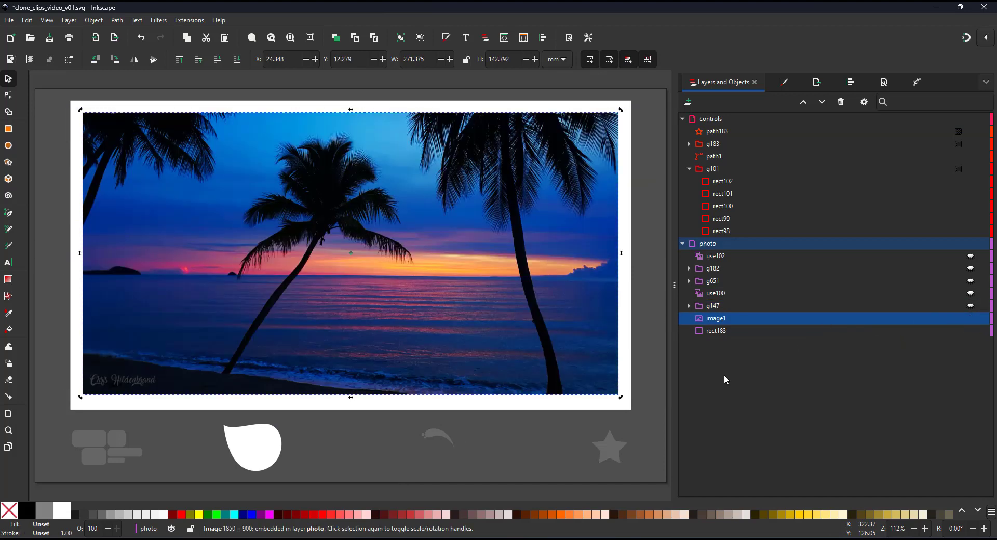
Step: Dim the source teardrop's opacity and set the curved crescent group's opacity to 100%
{"action": "left_click", "coordinate": [275, 447]}
{"action": "left_click", "coordinate": [784, 82]}
{"action": "left_click", "coordinate": [710, 489]}
{"action": "left_click", "coordinate": [446, 441]}
{"action": "left_click", "coordinate": [443, 436]}
{"action": "left_click", "coordinate": [952, 489]}
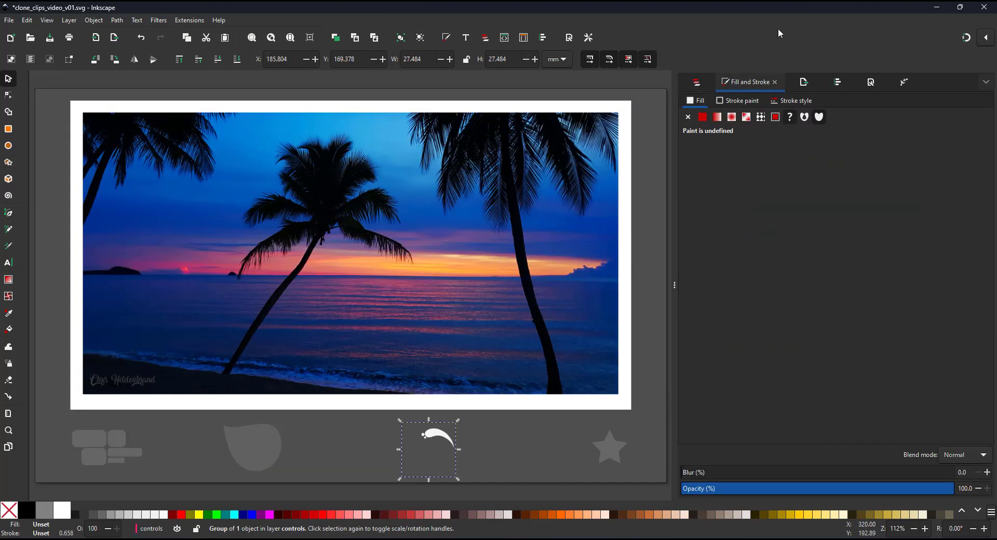
Step: Examine the source crescent group's nested objects in the object list, including its fully transparent circle
{"action": "left_click", "coordinate": [697, 82]}
{"action": "left_click", "coordinate": [689, 144]}
{"action": "left_click", "coordinate": [696, 157]}
{"action": "left_click", "coordinate": [730, 180]}
{"action": "left_click", "coordinate": [727, 206]}
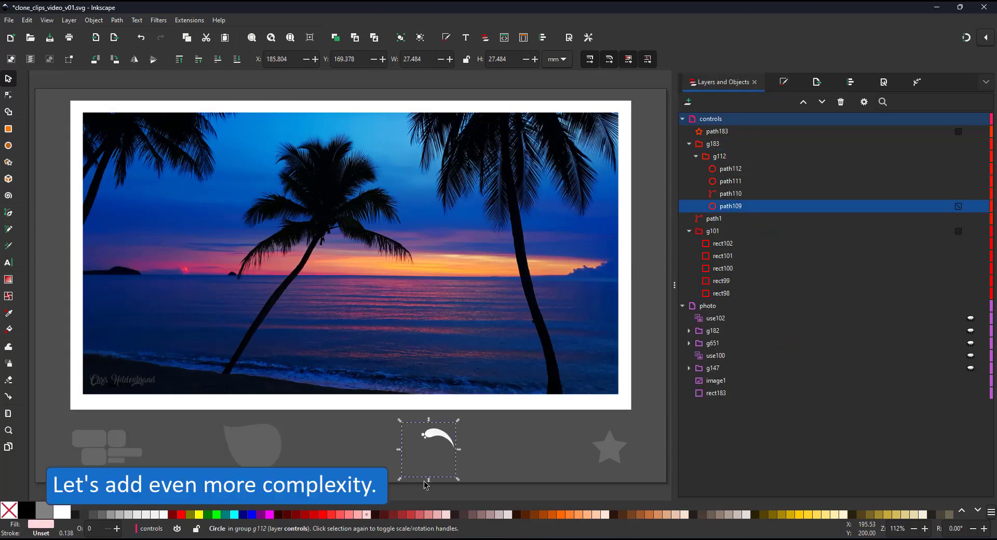
{"action": "left_click", "coordinate": [438, 438]}
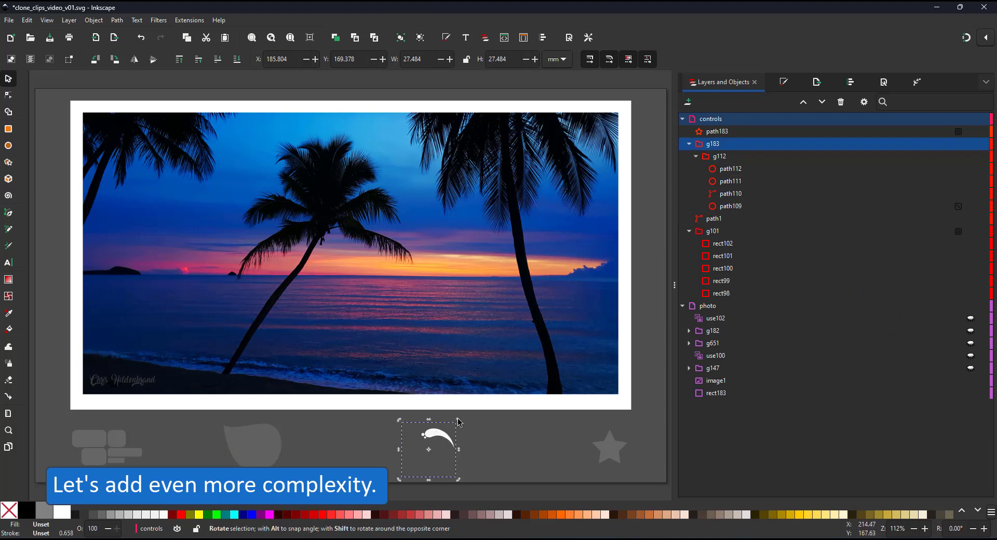
{"action": "left_click", "coordinate": [736, 207]}
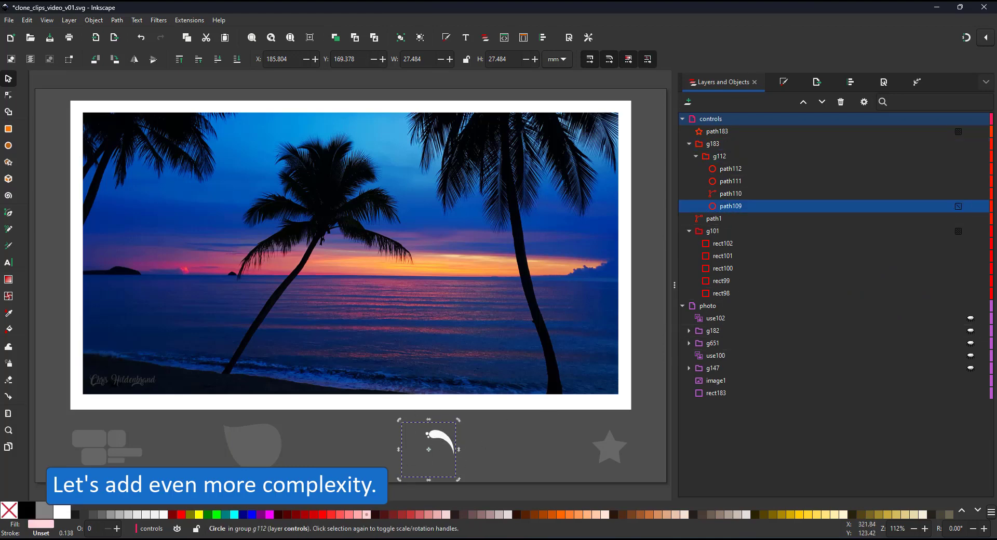
Step: Show the hidden crescent clone group, duplicate the clone inside it and flip the copy horizontally and vertically
{"action": "left_click", "coordinate": [970, 331]}
{"action": "scroll", "coordinate": [312, 206], "scroll_direction": "down", "scroll_amount": 3}
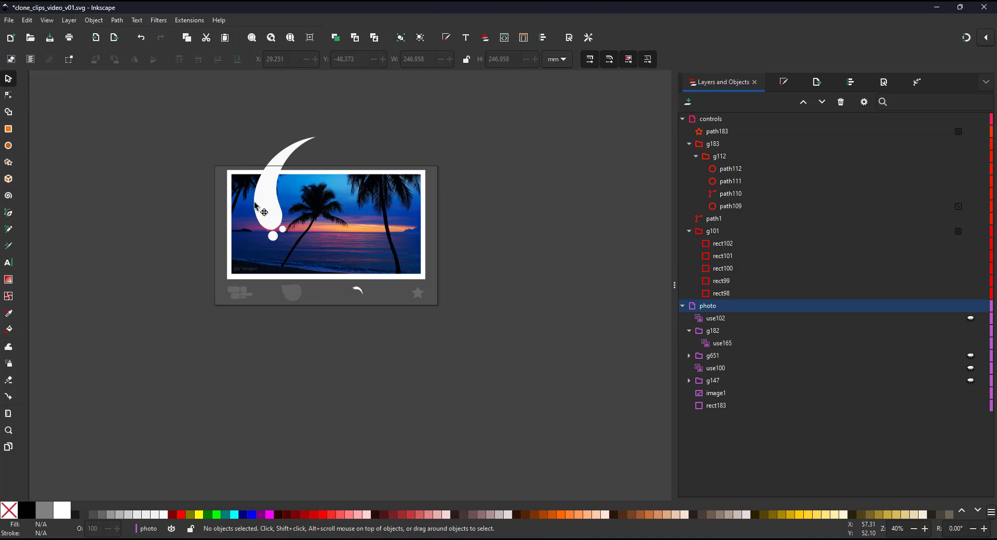
{"action": "left_click", "coordinate": [261, 205]}
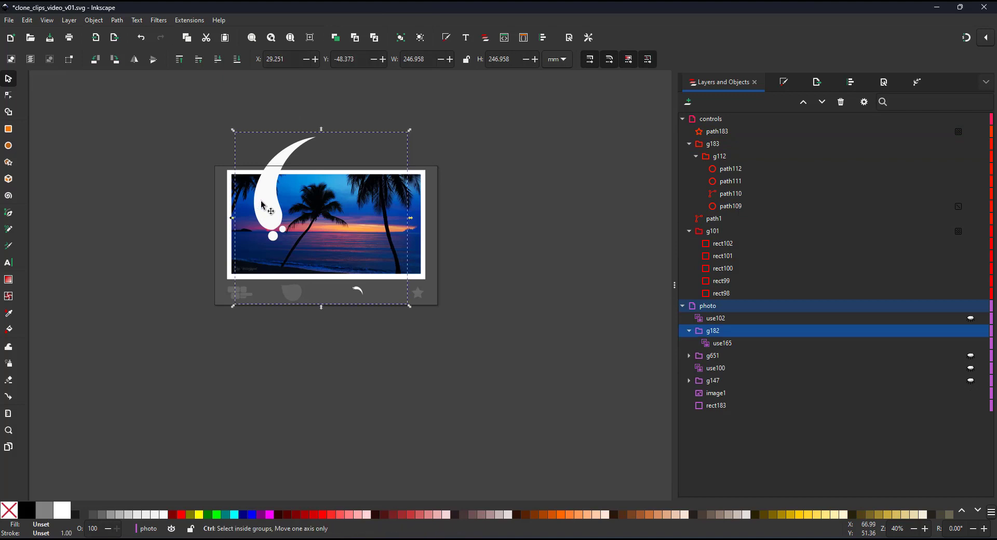
{"action": "left_click", "coordinate": [261, 205], "text": "ctrl"}
{"action": "key", "text": "ctrl+d"}
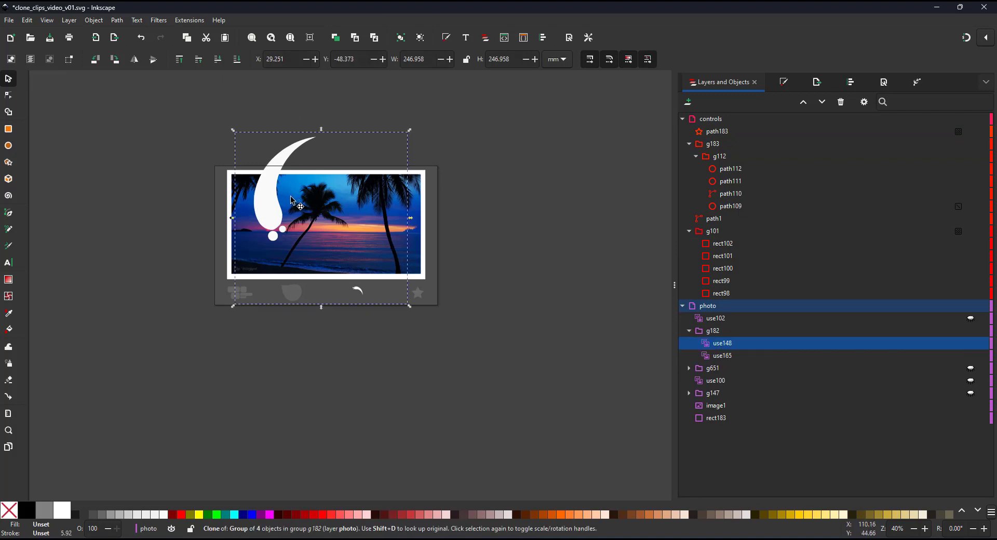
{"action": "key", "text": "h"}
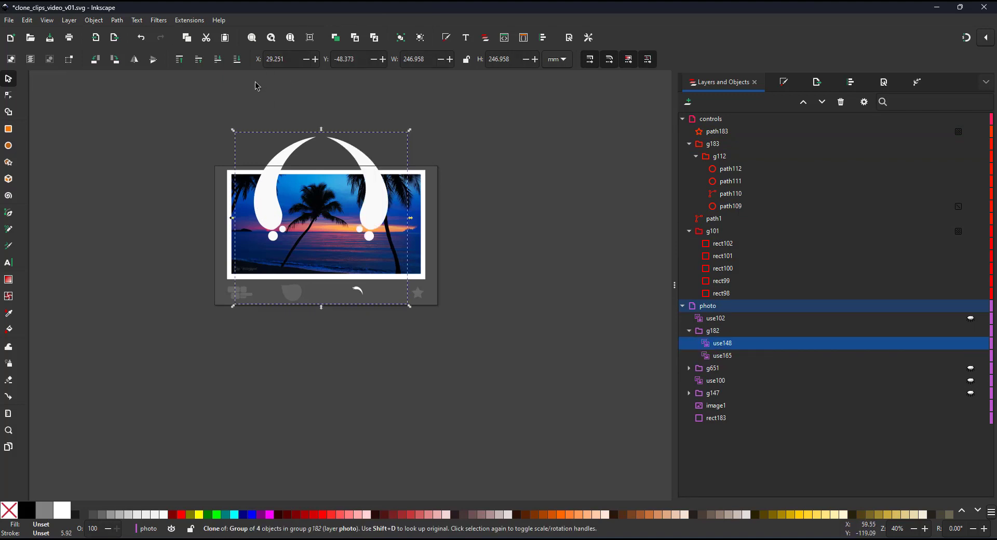
{"action": "key", "text": "v"}
Step: Duplicate the pair of crescent clones and rotate the copies about their common center to build an evenly spaced six-arm ring
{"action": "left_click", "coordinate": [727, 355], "text": "shift"}
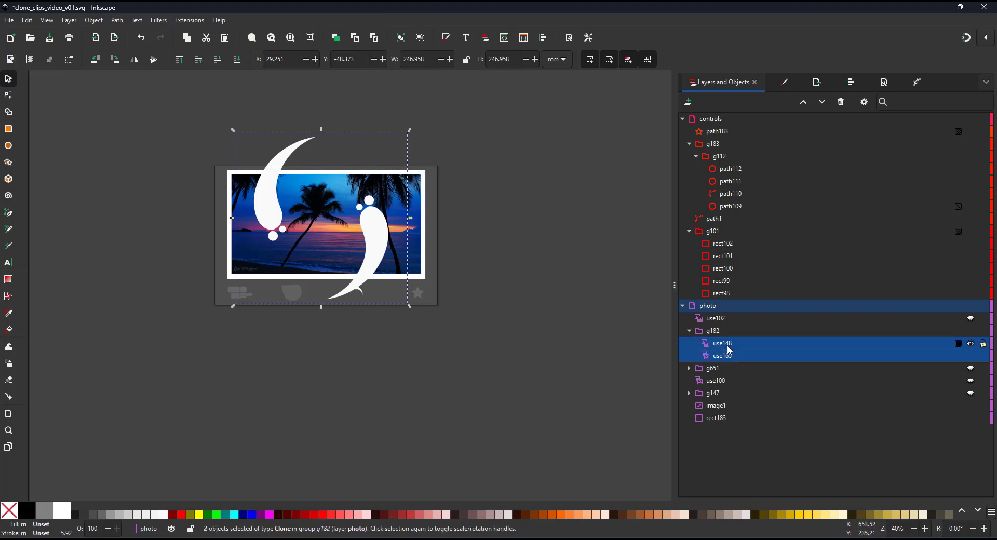
{"action": "key", "text": "ctrl+d"}
{"action": "left_click", "coordinate": [382, 216]}
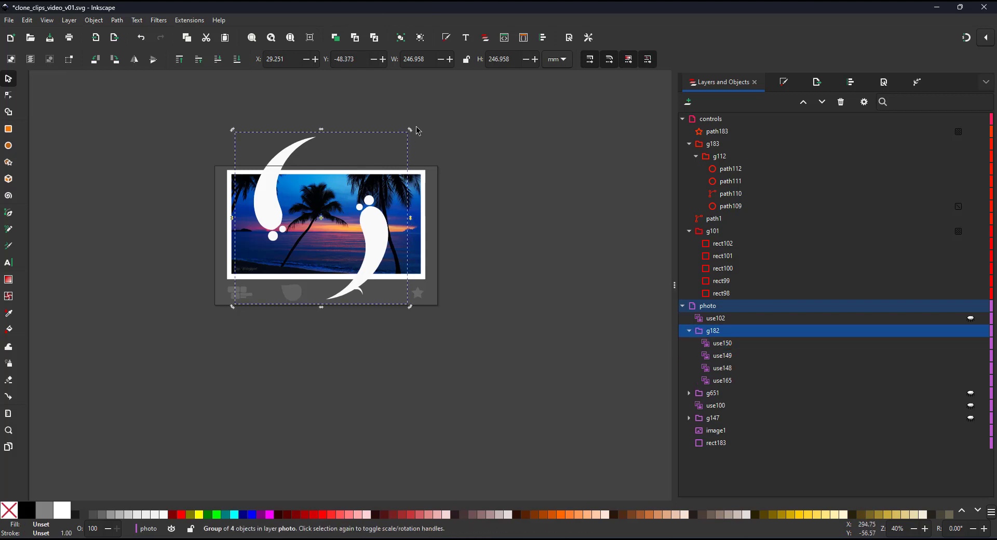
{"action": "left_click", "coordinate": [722, 356]}
{"action": "left_click", "coordinate": [722, 368], "text": "shift"}
{"action": "left_click_drag", "start_coordinate": [409, 129], "coordinate": [289, 115]}
{"action": "key", "text": "ctrl+d"}
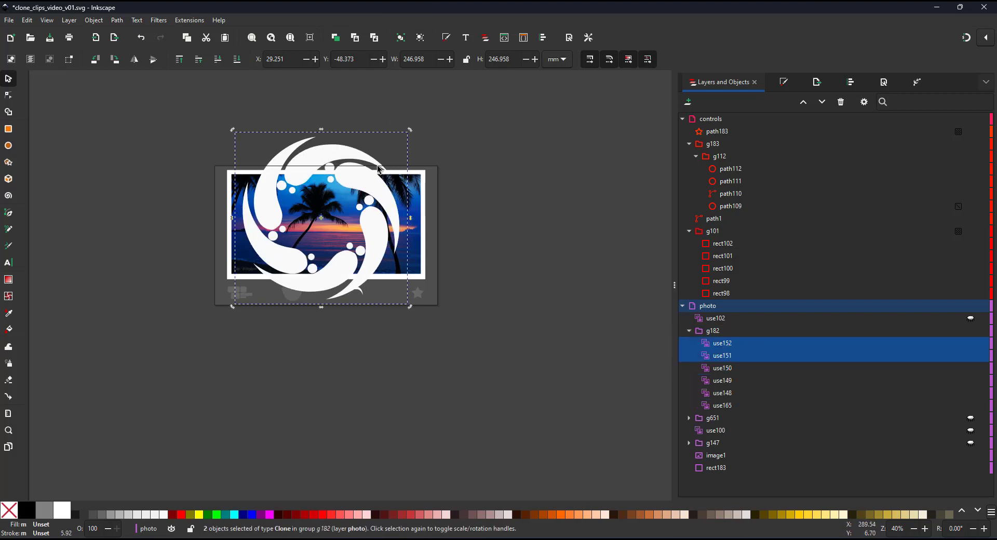
Step: Duplicate the six-clone ring twice, shrinking and rotating the copies toward the center to form a three-level spiral
{"action": "left_click", "coordinate": [722, 344]}
{"action": "left_click", "coordinate": [724, 408], "text": "shift"}
{"action": "key", "text": "ctrl+d"}
{"action": "left_click", "coordinate": [370, 160]}
{"action": "left_click_drag", "start_coordinate": [410, 131], "coordinate": [339, 202]}
{"action": "key", "text": "ctrl+d"}
{"action": "left_click", "coordinate": [706, 230]}
{"action": "left_click", "coordinate": [690, 229]}
Step: Try to clip the photo with the spiral group of crescent clones
{"action": "left_click", "coordinate": [416, 259], "text": "shift"}
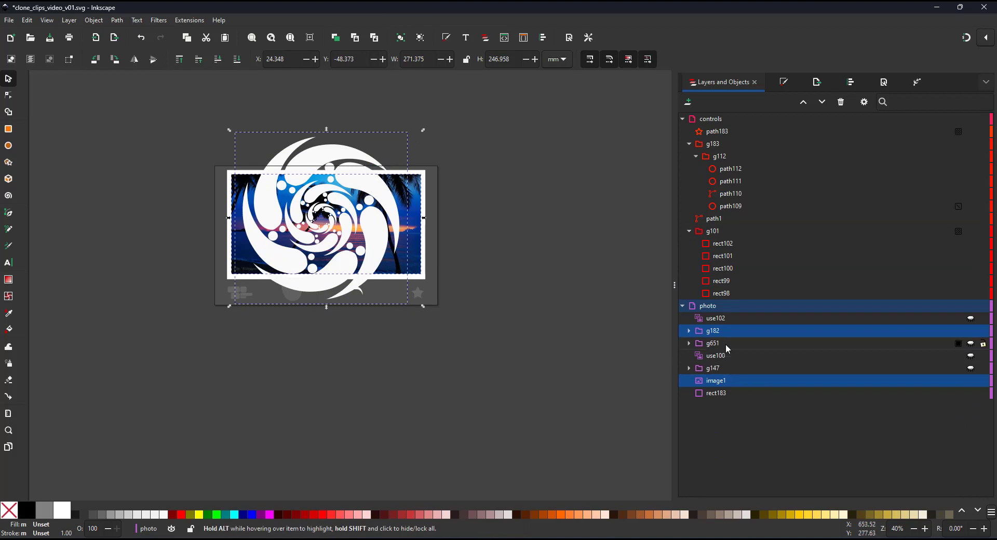
{"action": "right_click", "coordinate": [369, 262]}
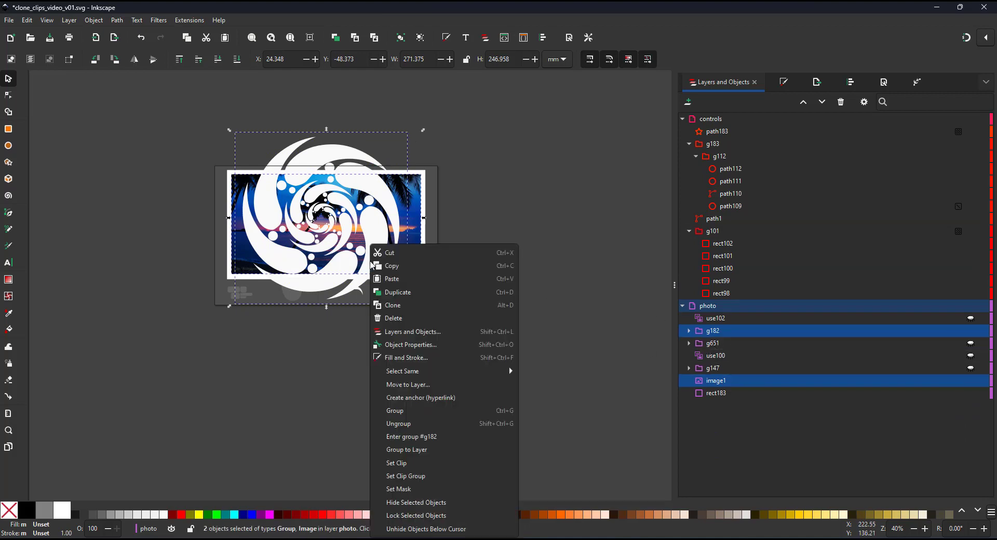
{"action": "left_click", "coordinate": [439, 453]}
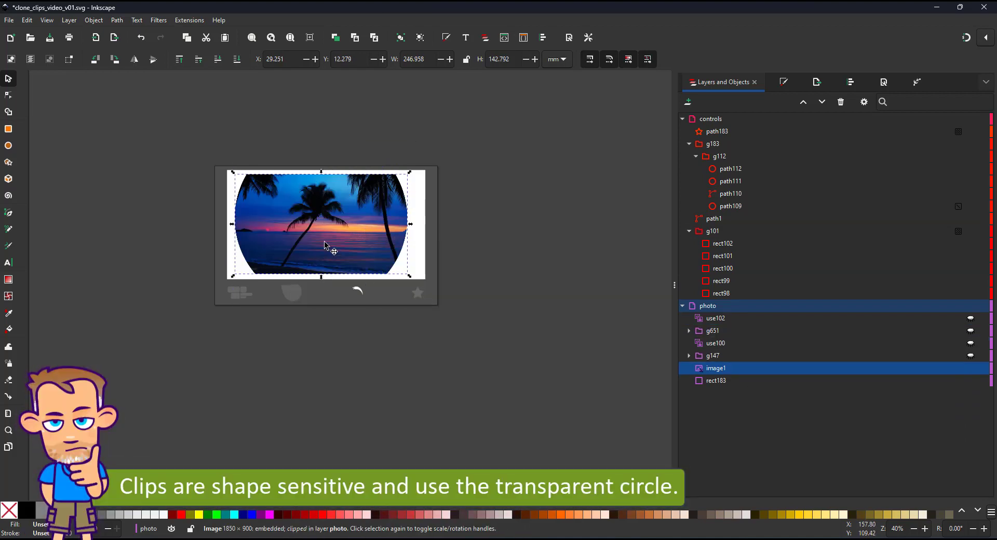
{"action": "key", "text": "ctrl+z"}
{"action": "right_click", "coordinate": [399, 226]}
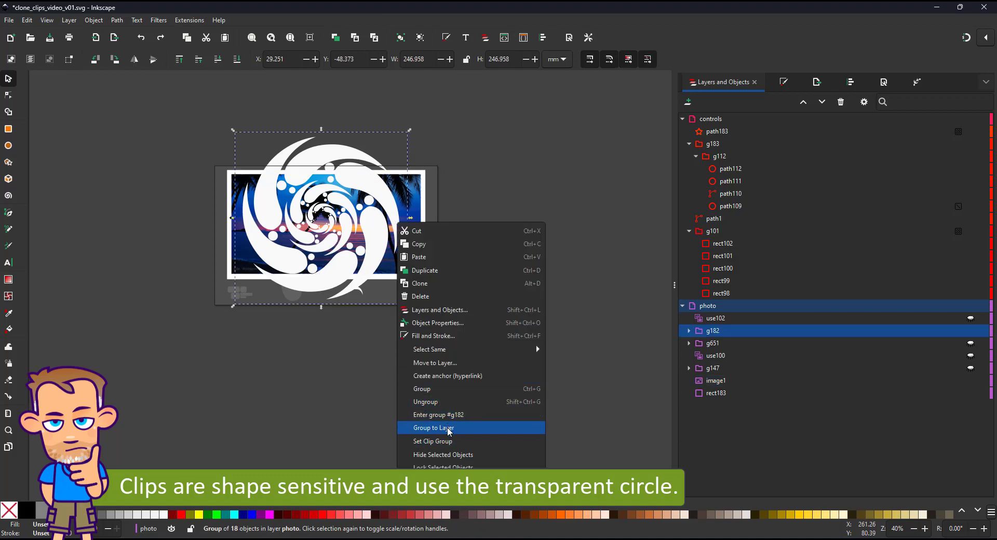
{"action": "key", "text": "Escape"}
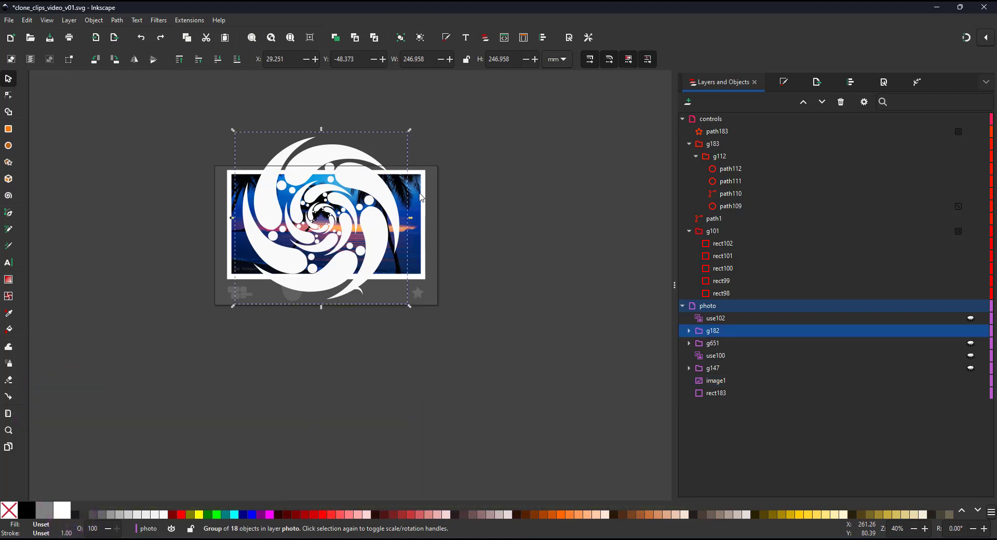
Step: Mask the photo with the spiral group of crescent clones
{"action": "left_click", "coordinate": [419, 200], "text": "shift"}
{"action": "right_click", "coordinate": [418, 198]}
{"action": "left_click", "coordinate": [460, 424]}
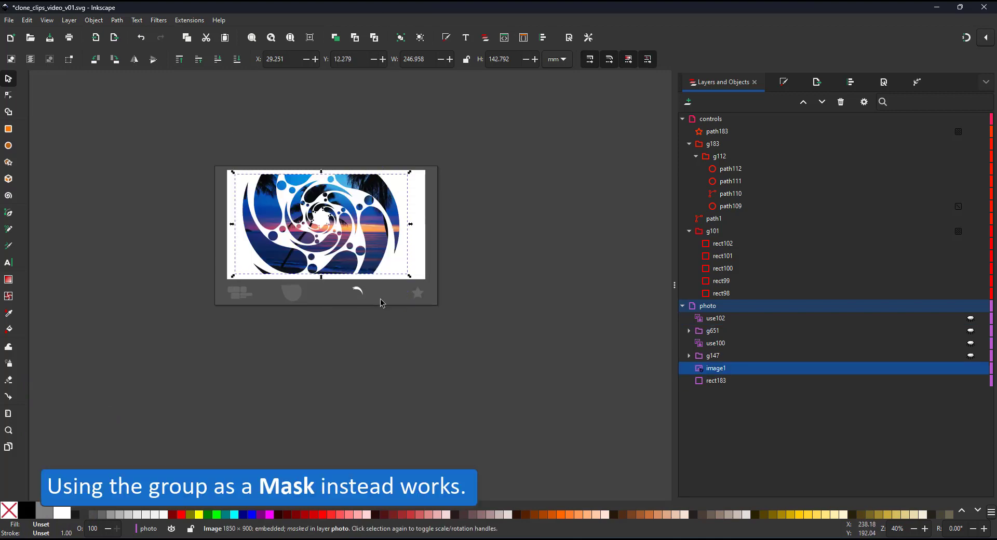
Step: Test the mask's color response by filling the source crescent and its two small circles black and back to white
{"action": "key", "text": "5"}
{"action": "left_click", "coordinate": [456, 440], "text": "ctrl"}
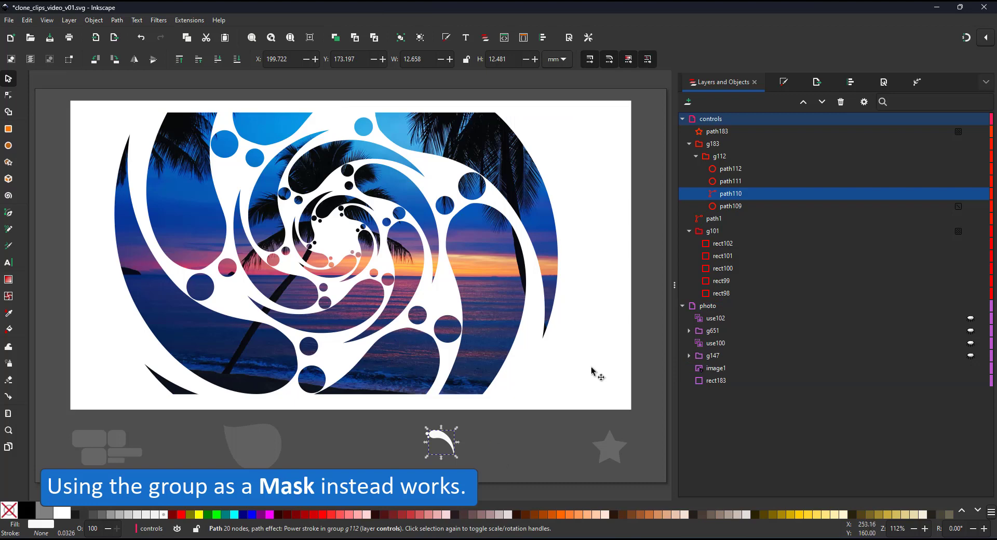
{"action": "left_click", "coordinate": [732, 169], "text": "shift"}
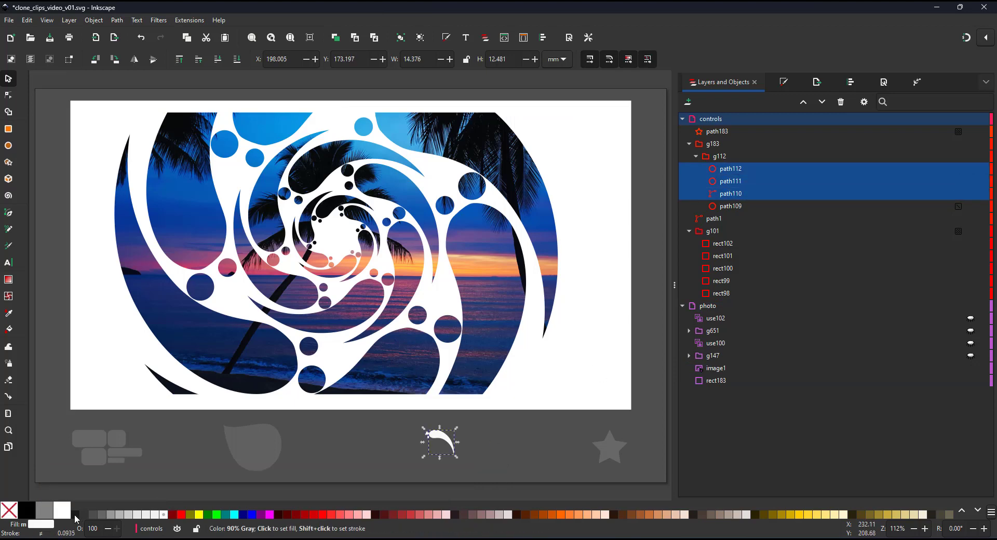
{"action": "left_click", "coordinate": [31, 512]}
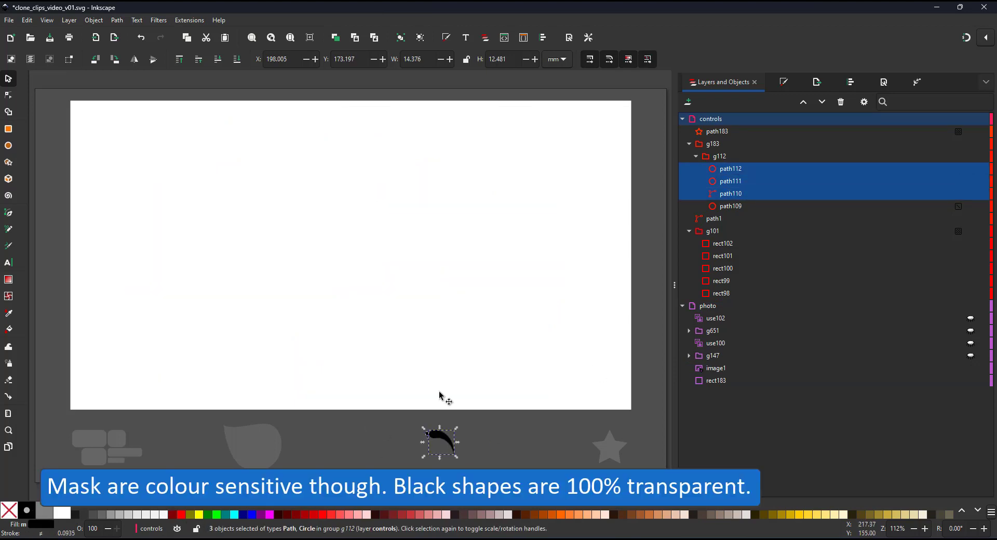
{"action": "left_click", "coordinate": [63, 513]}
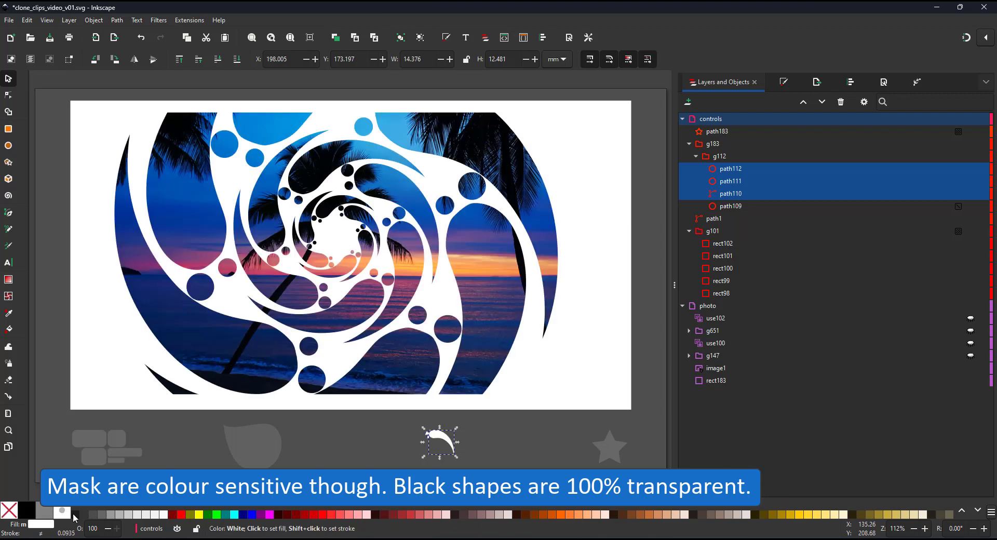
Step: Try to rotate the source crescent and its two small circles apart from the transparent circle
{"action": "left_click", "coordinate": [458, 450]}
{"action": "left_click", "coordinate": [460, 450], "text": "ctrl"}
{"action": "key", "text": "ctrl+a"}
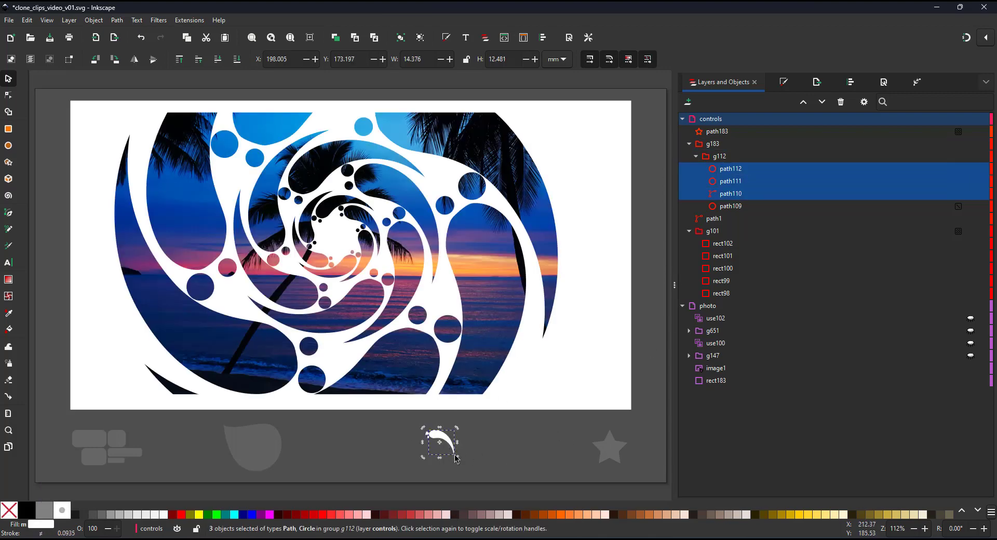
{"action": "left_click_drag", "start_coordinate": [455, 457], "coordinate": [422, 463]}
{"action": "left_click", "coordinate": [454, 445]}
Step: Rotate the inner source crescent group counterclockwise and move the source crescent onto the photo
{"action": "left_click", "coordinate": [720, 156]}
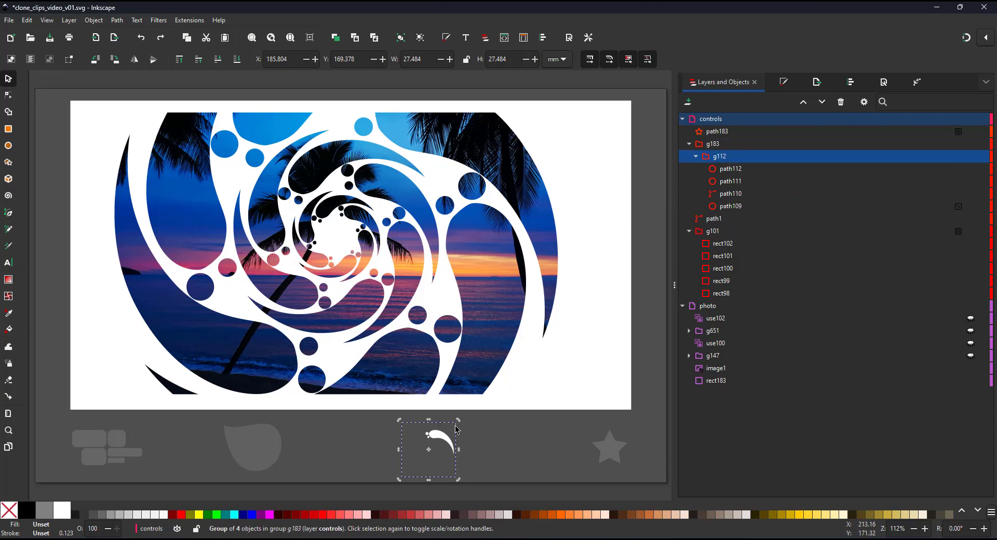
{"action": "left_click_drag", "start_coordinate": [389, 438], "coordinate": [388, 435]}
{"action": "scroll", "coordinate": [416, 450], "scroll_direction": "up", "scroll_amount": 3}
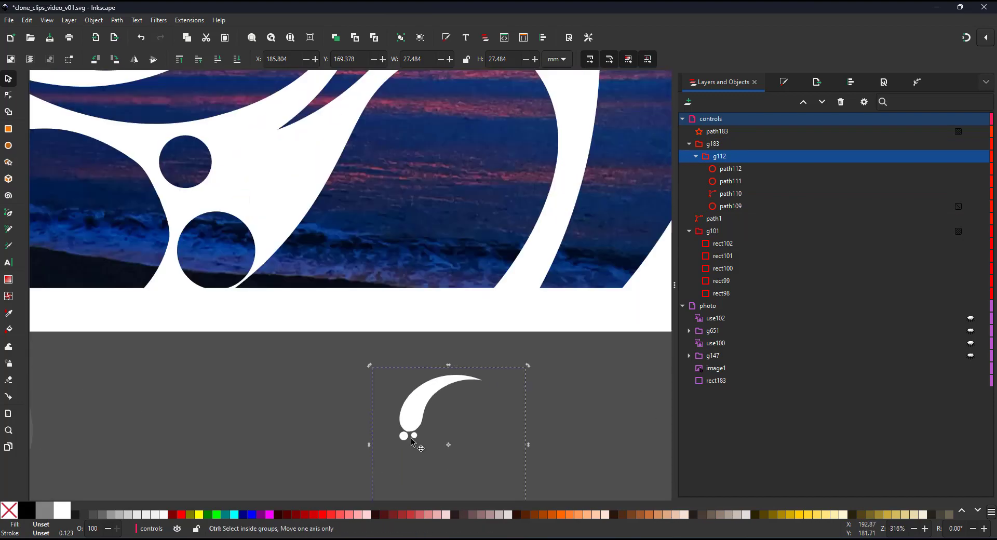
{"action": "scroll", "coordinate": [449, 418], "scroll_direction": "down", "scroll_amount": 4}
{"action": "scroll", "coordinate": [444, 413], "scroll_direction": "up", "scroll_amount": 1}
{"action": "left_click_drag", "start_coordinate": [446, 420], "coordinate": [526, 243]}
Step: Duplicate a small circle in the source crescent group, enlarge it to about 4.9 mm and place it inside the crescent's curve
{"action": "scroll", "coordinate": [502, 233], "scroll_direction": "up", "scroll_amount": 2}
{"action": "left_click", "coordinate": [511, 228], "text": "ctrl"}
{"action": "key", "text": "ctrl+d"}
{"action": "left_click_drag", "start_coordinate": [513, 231], "coordinate": [541, 233]}
{"action": "scroll", "coordinate": [540, 234], "scroll_direction": "down", "scroll_amount": 2}
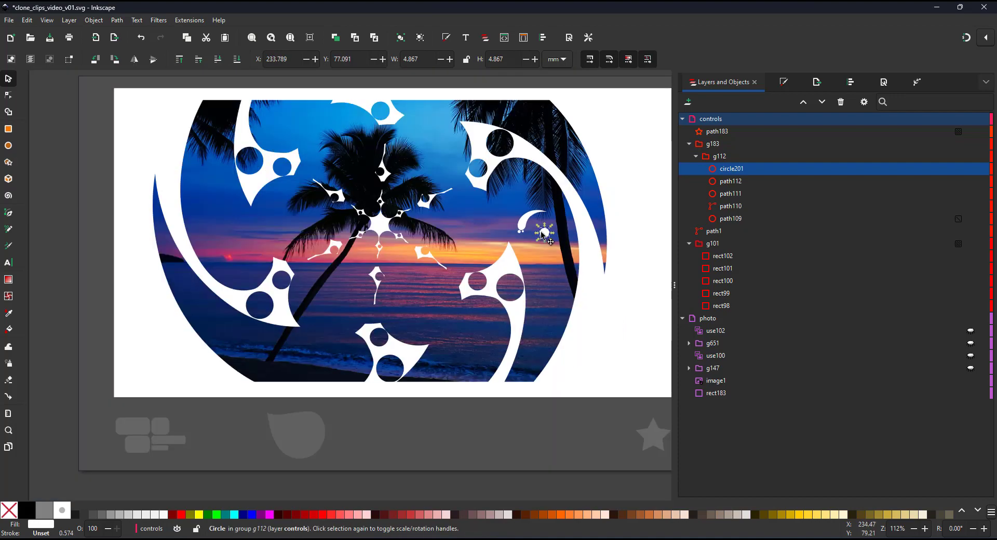
{"action": "scroll", "coordinate": [546, 242], "scroll_direction": "up", "scroll_amount": 2}
{"action": "scroll", "coordinate": [444, 250], "scroll_direction": "down", "scroll_amount": 3}
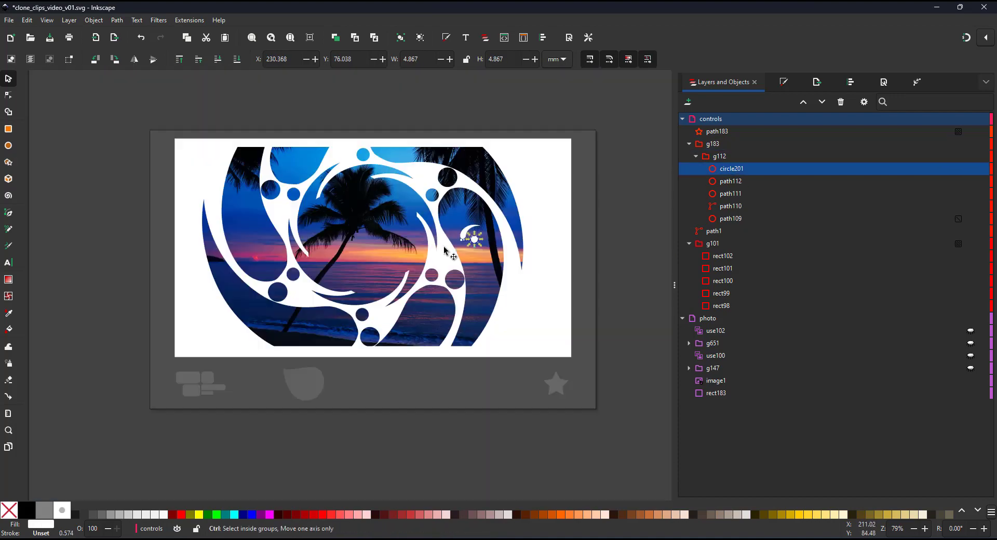
Step: Move the source crescent group back below the photo and dim it, and set the source star's opacity to 100%
{"action": "left_click_drag", "start_coordinate": [464, 235], "coordinate": [426, 378]}
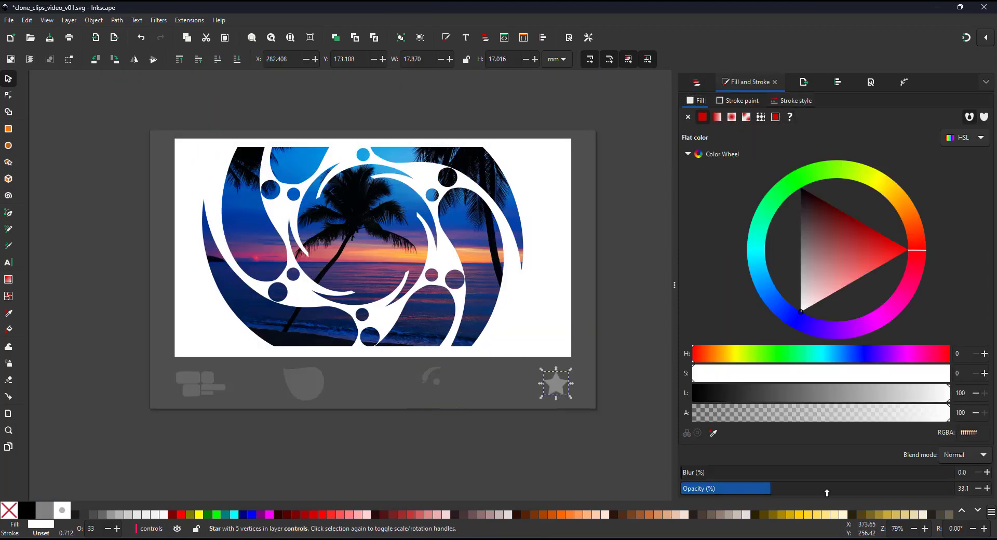
{"action": "left_click", "coordinate": [722, 82]}
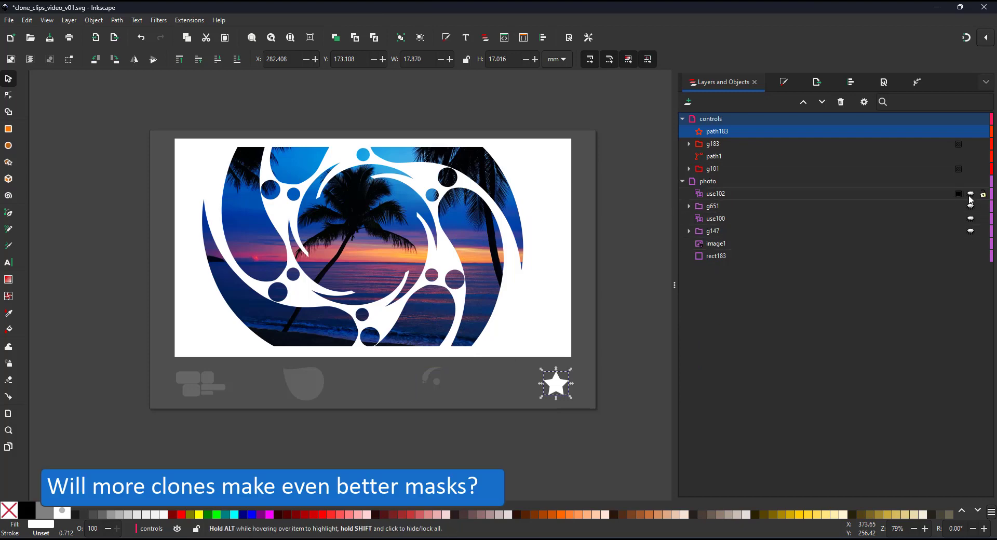
Step: Release the crescent mask from the photo, hiding its group, and show the group of star clones
{"action": "left_click", "coordinate": [970, 196]}
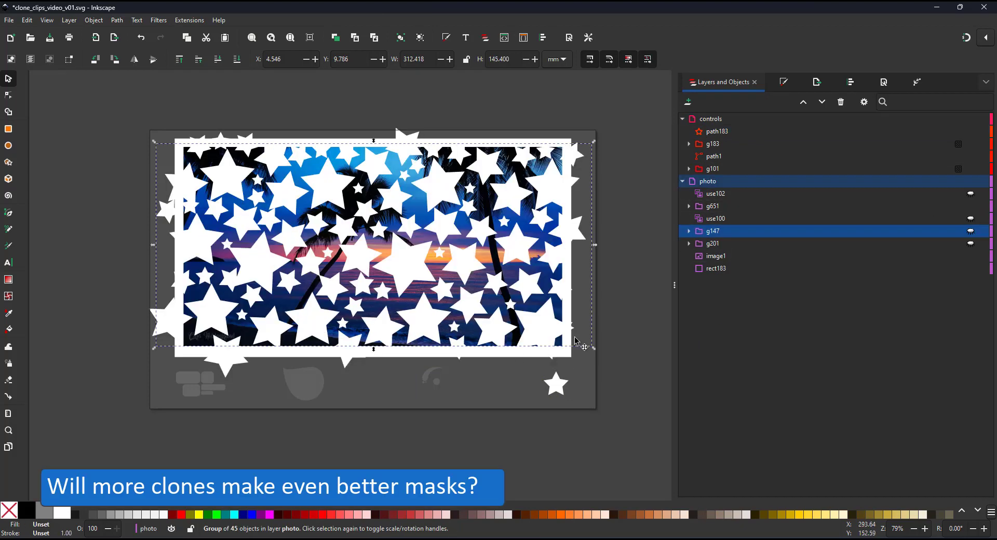
{"action": "left_click", "coordinate": [689, 231]}
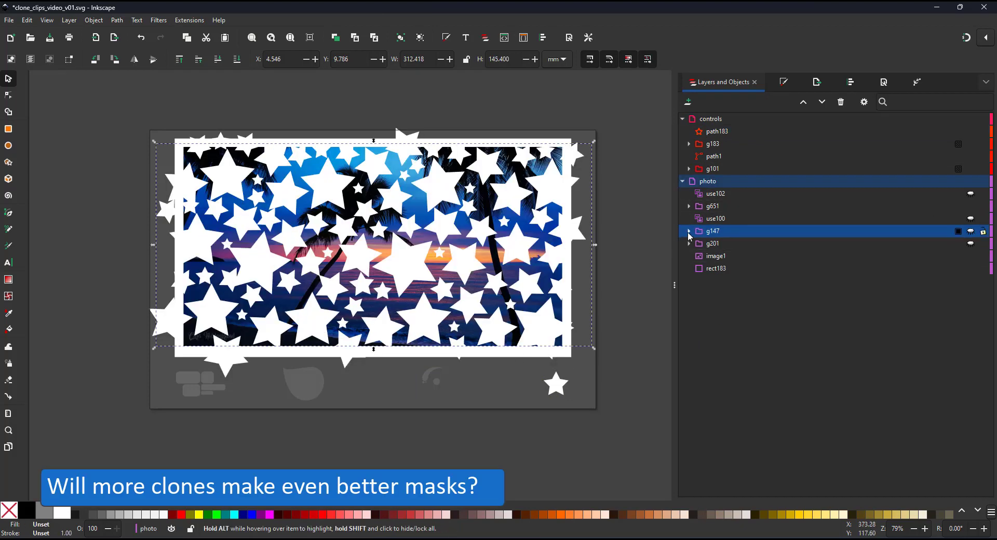
{"action": "left_click", "coordinate": [722, 243]}
{"action": "left_click", "coordinate": [729, 294]}
{"action": "left_click", "coordinate": [722, 355]}
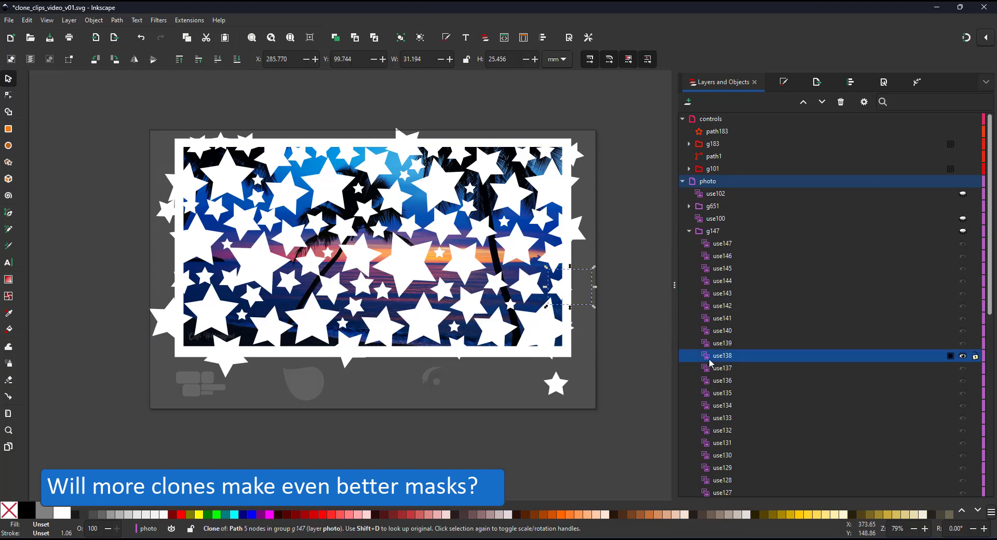
{"action": "left_click", "coordinate": [688, 230]}
Step: Clip the photo with the group of star clones
{"action": "left_click", "coordinate": [714, 208]}
{"action": "left_click", "coordinate": [715, 257], "text": "ctrl"}
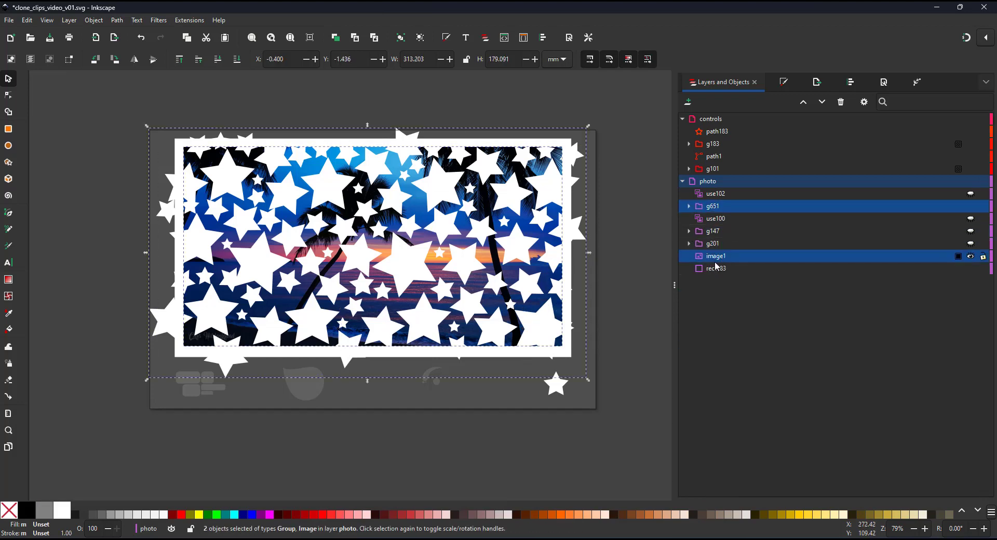
{"action": "right_click", "coordinate": [543, 259]}
{"action": "left_click", "coordinate": [577, 466]}
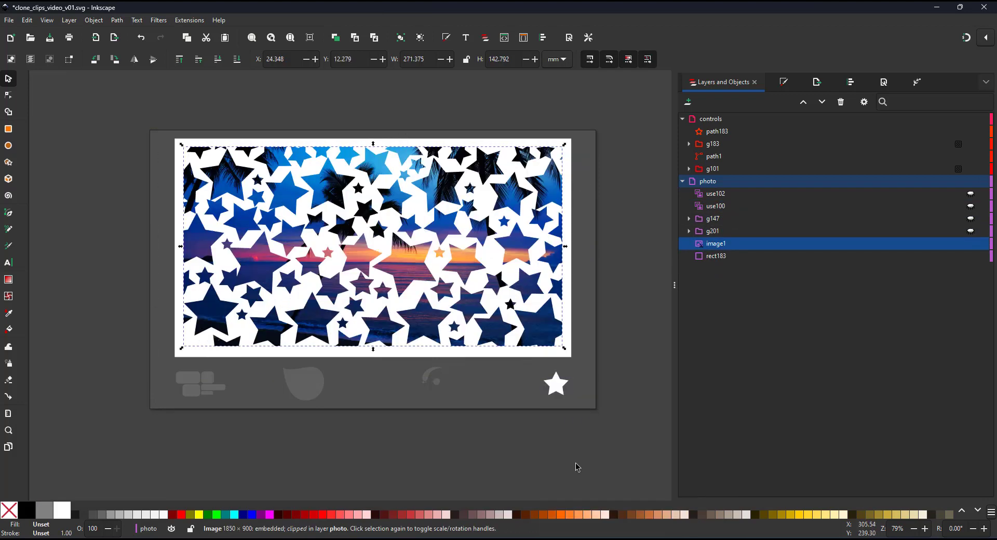
Step: Test the clip's color response by filling the source star magenta and back to white
{"action": "left_click", "coordinate": [555, 389]}
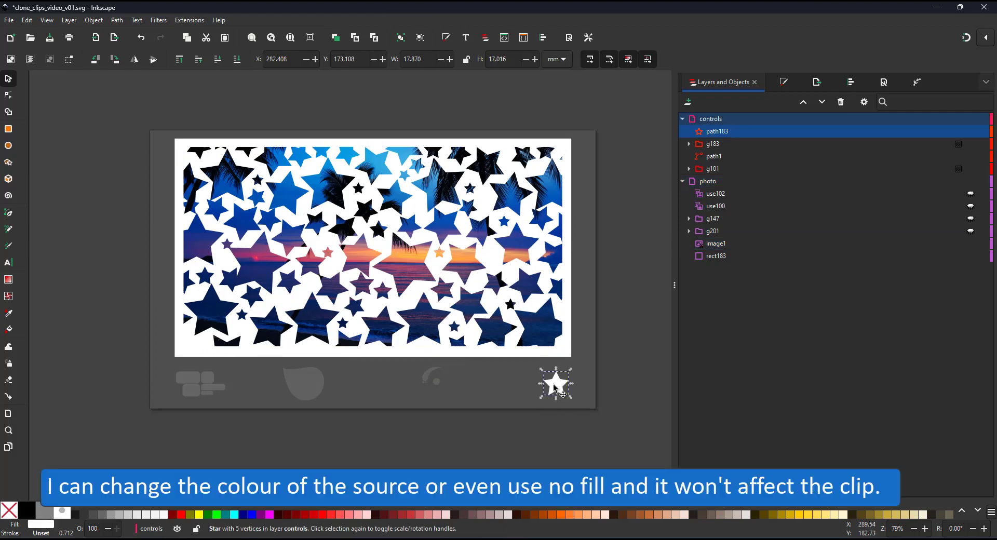
{"action": "left_click", "coordinate": [269, 514]}
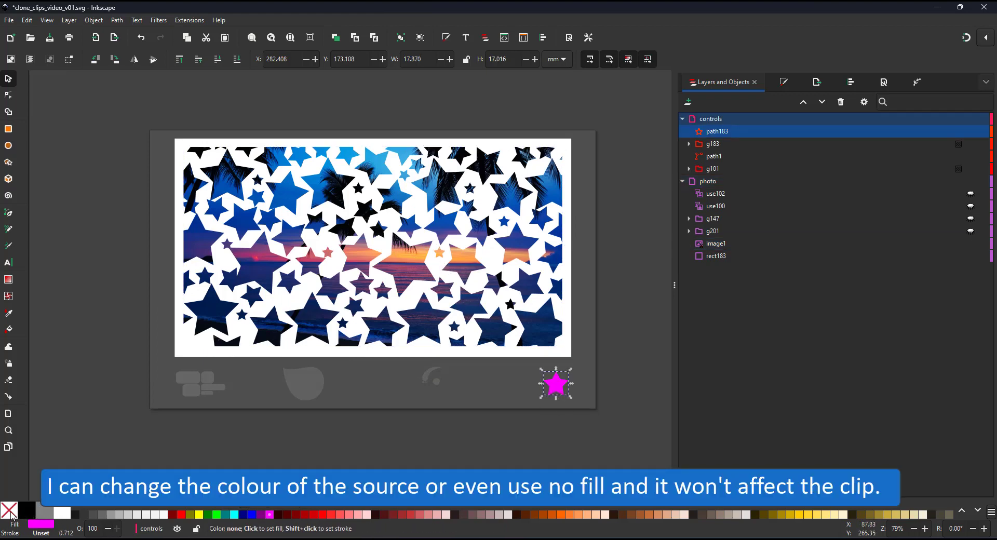
{"action": "left_click", "coordinate": [167, 517]}
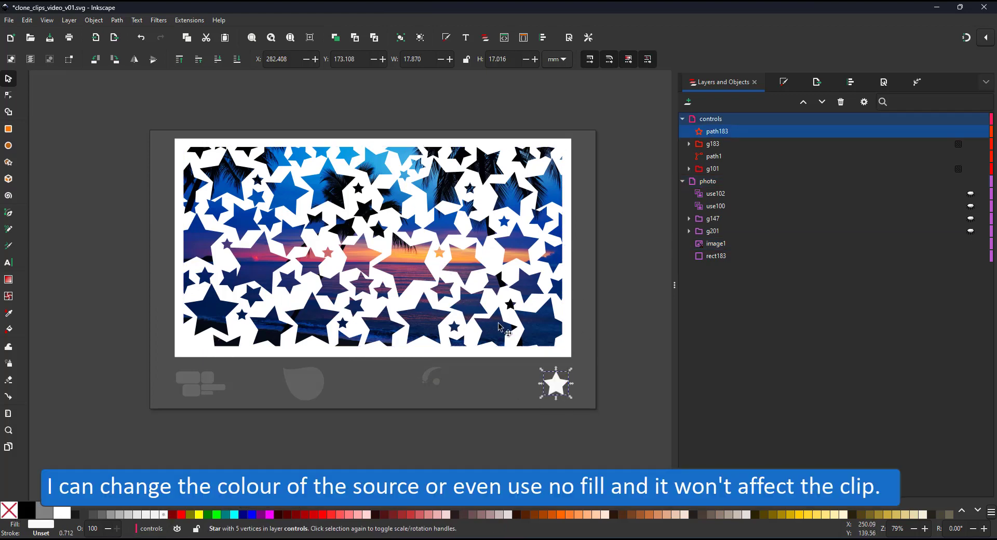
Step: Set the source star's number of corners to 24
{"action": "left_click", "coordinate": [8, 162]}
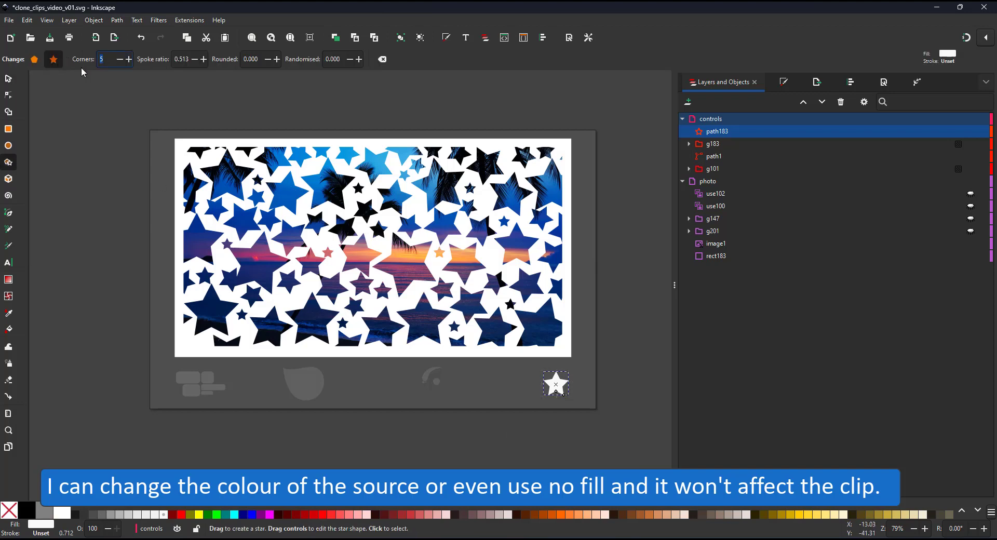
{"action": "type", "text": "24"}
{"action": "key", "text": "Return"}
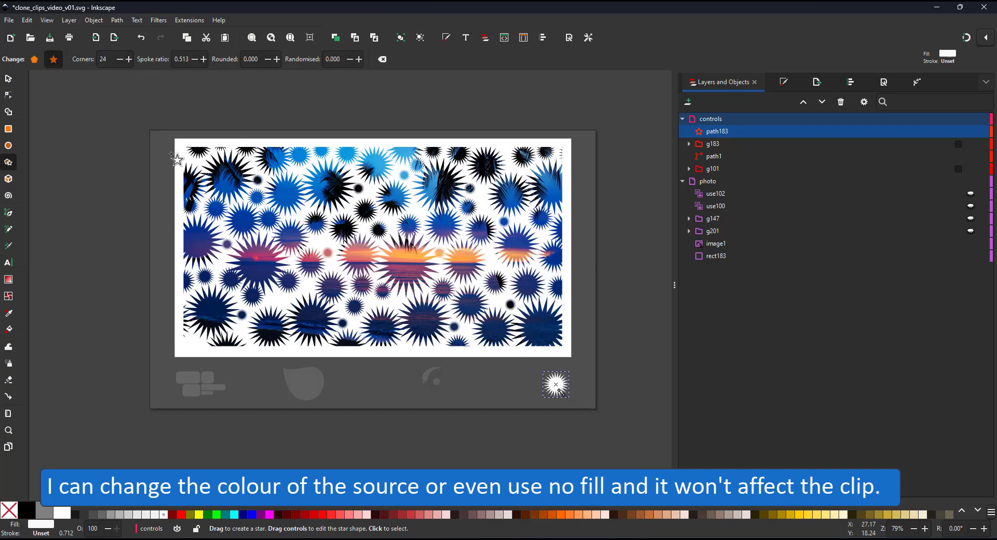
Step: Reshape the source star with the Node tool, adjusting its spoke length and widening its inner core into a dense burst
{"action": "key", "text": "n"}
{"action": "scroll", "coordinate": [566, 398], "scroll_direction": "up", "scroll_amount": 2}
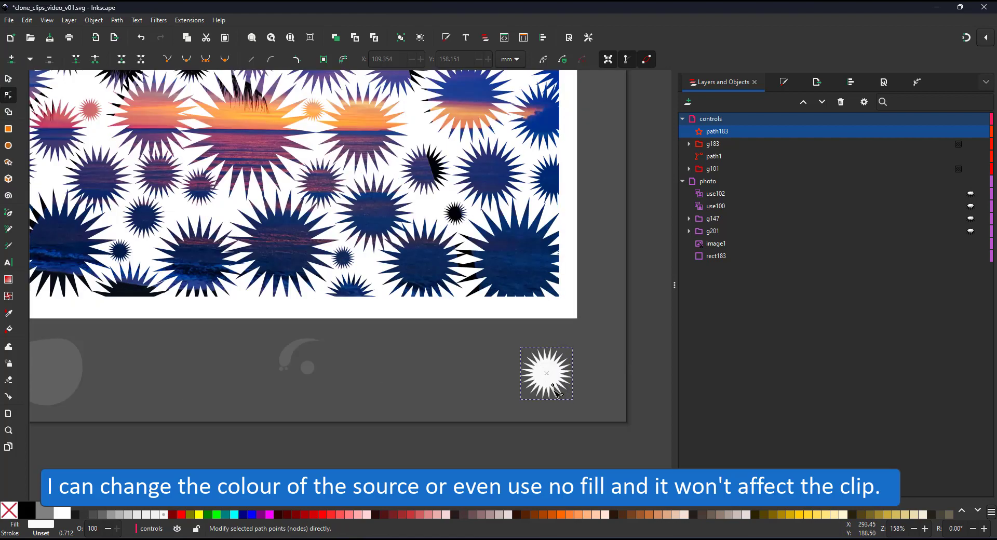
{"action": "mouse_move", "coordinate": [558, 394]}
{"action": "left_mouse_down"}
{"action": "mouse_move", "coordinate": [551, 377]}
{"action": "mouse_move", "coordinate": [571, 390]}
{"action": "mouse_move", "coordinate": [597, 335]}
{"action": "mouse_move", "coordinate": [590, 330]}
{"action": "left_mouse_up"}
{"action": "key", "text": "ctrl+z"}
{"action": "scroll", "coordinate": [546, 352], "scroll_direction": "down", "scroll_amount": 4}
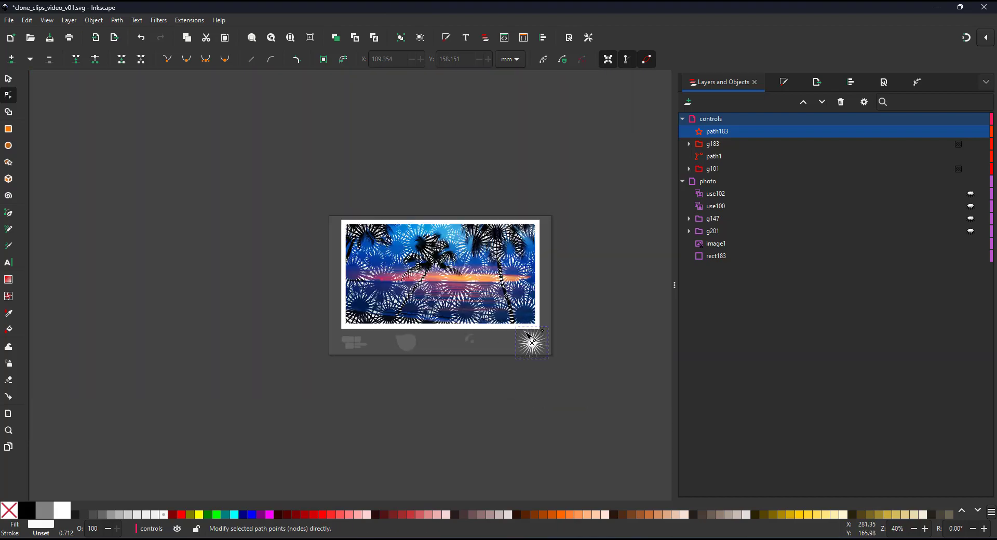
{"action": "scroll", "coordinate": [546, 351], "scroll_direction": "up", "scroll_amount": 4}
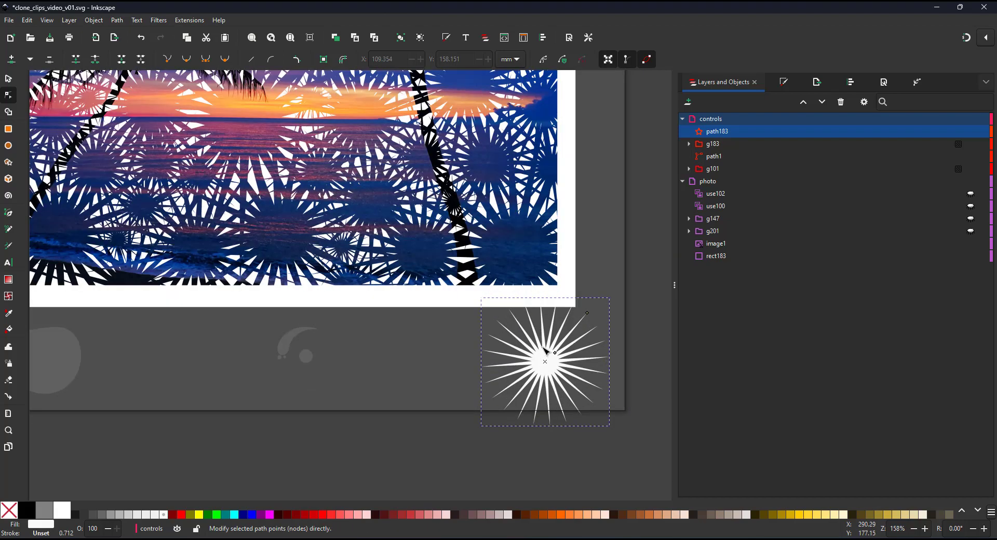
{"action": "left_click_drag", "start_coordinate": [588, 313], "coordinate": [570, 332]}
{"action": "mouse_move", "coordinate": [554, 353]}
{"action": "left_mouse_down"}
{"action": "mouse_move", "coordinate": [564, 343]}
{"action": "mouse_move", "coordinate": [556, 351]}
{"action": "left_mouse_up"}
{"action": "key", "text": "5"}
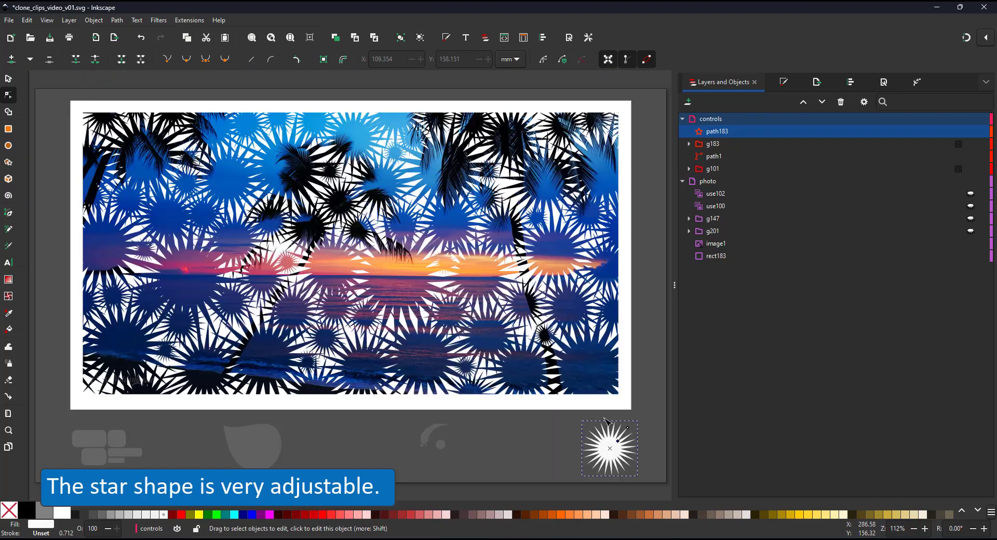
{"action": "mouse_move", "coordinate": [618, 442]}
{"action": "left_mouse_down"}
{"action": "mouse_move", "coordinate": [635, 420]}
{"action": "mouse_move", "coordinate": [615, 444]}
{"action": "mouse_move", "coordinate": [617, 436]}
{"action": "left_mouse_up"}
{"action": "left_click_drag", "start_coordinate": [662, 415], "coordinate": [653, 424]}
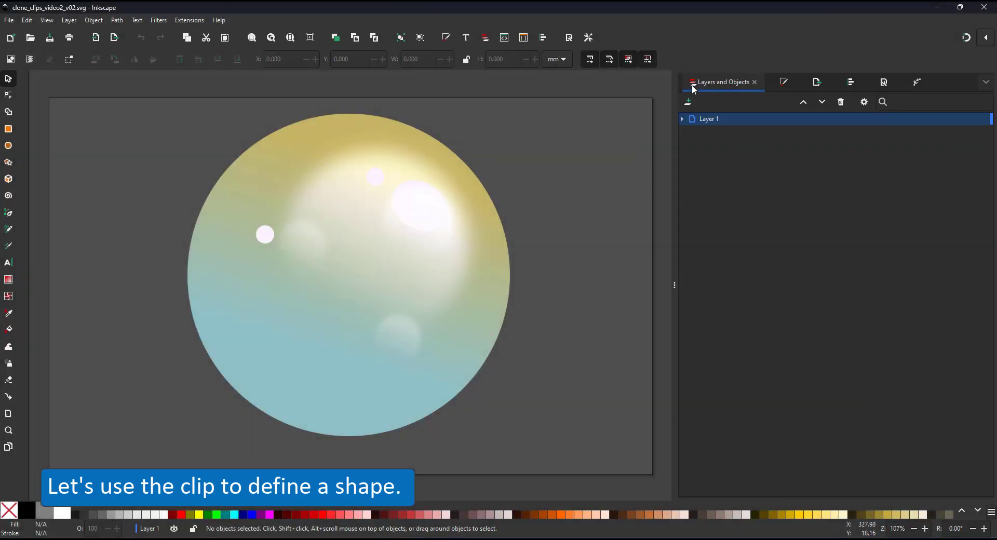
Step: Try moving the soft highlight inside the bubble group, and undo the move
{"action": "left_click", "coordinate": [453, 215]}
{"action": "left_click", "coordinate": [689, 132]}
{"action": "left_click", "coordinate": [727, 144]}
{"action": "left_click", "coordinate": [442, 220], "text": "ctrl"}
{"action": "left_click_drag", "start_coordinate": [442, 221], "coordinate": [447, 234]}
{"action": "key", "text": "ctrl+z"}
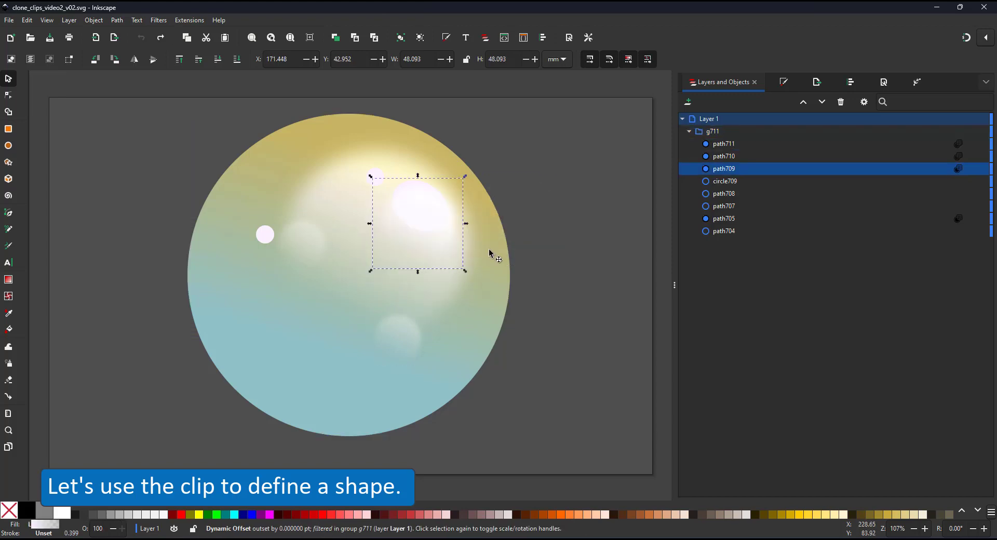
Step: Enlarge the bubble's background circle to about 176 mm and change its yellow gradient stop to green 64c79b
{"action": "left_click", "coordinate": [491, 249], "text": "ctrl"}
{"action": "left_click_drag", "start_coordinate": [512, 112], "coordinate": [516, 107]}
{"action": "left_click", "coordinate": [787, 83]}
{"action": "left_click", "coordinate": [982, 161]}
{"action": "mouse_move", "coordinate": [898, 242]}
{"action": "left_mouse_down"}
{"action": "mouse_move", "coordinate": [904, 250]}
{"action": "mouse_move", "coordinate": [813, 265]}
{"action": "mouse_move", "coordinate": [804, 254]}
{"action": "left_mouse_up"}
{"action": "left_click", "coordinate": [582, 252]}
Step: Draw a white circle about 40 mm in diameter beside the lower right of the bubble
{"action": "key", "text": "e"}
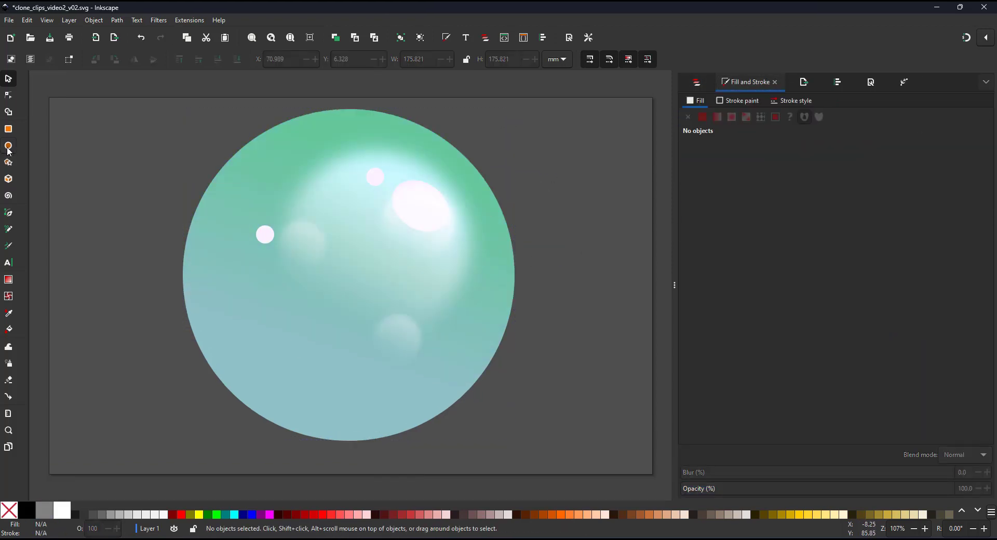
{"action": "left_click_drag", "start_coordinate": [516, 353], "coordinate": [612, 434]}
{"action": "key", "text": "Escape"}
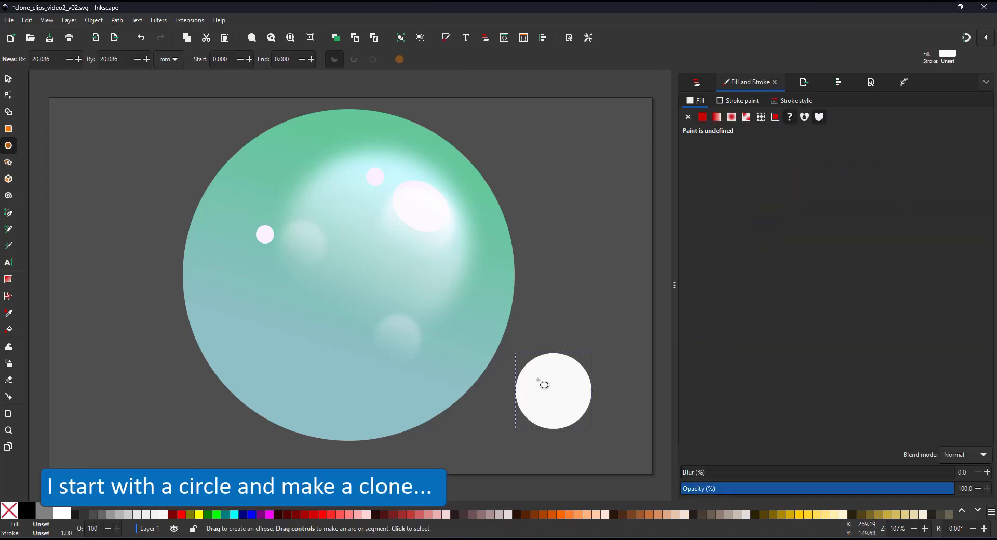
Step: Clone the white circle, scale the clone to about 118 mm, and place it over the bubble's highlights
{"action": "left_click", "coordinate": [7, 79]}
{"action": "key", "text": "alt+d"}
{"action": "left_click_drag", "start_coordinate": [547, 405], "coordinate": [330, 240]}
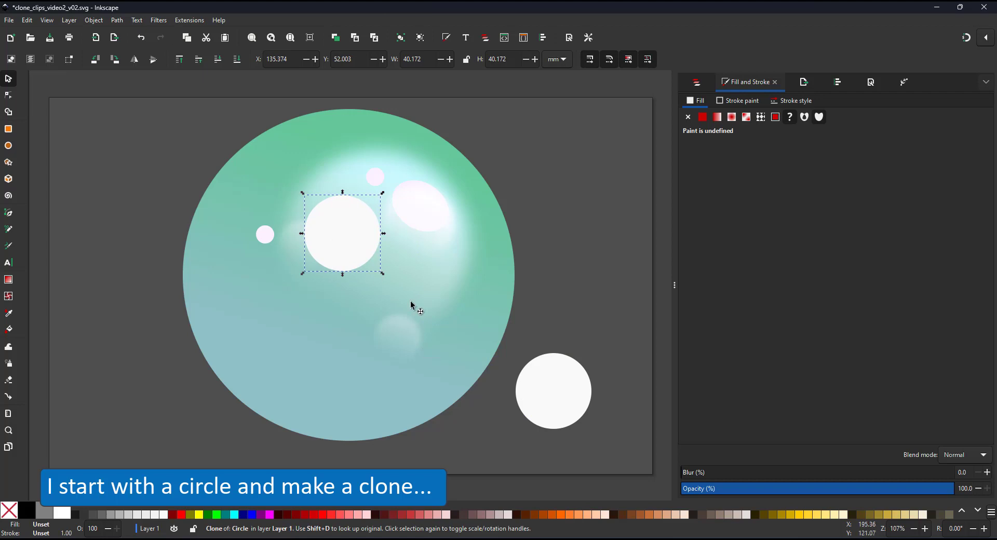
{"action": "mouse_move", "coordinate": [383, 196]}
{"action": "left_mouse_down"}
{"action": "mouse_move", "coordinate": [494, 110]}
{"action": "mouse_move", "coordinate": [456, 116]}
{"action": "left_mouse_up"}
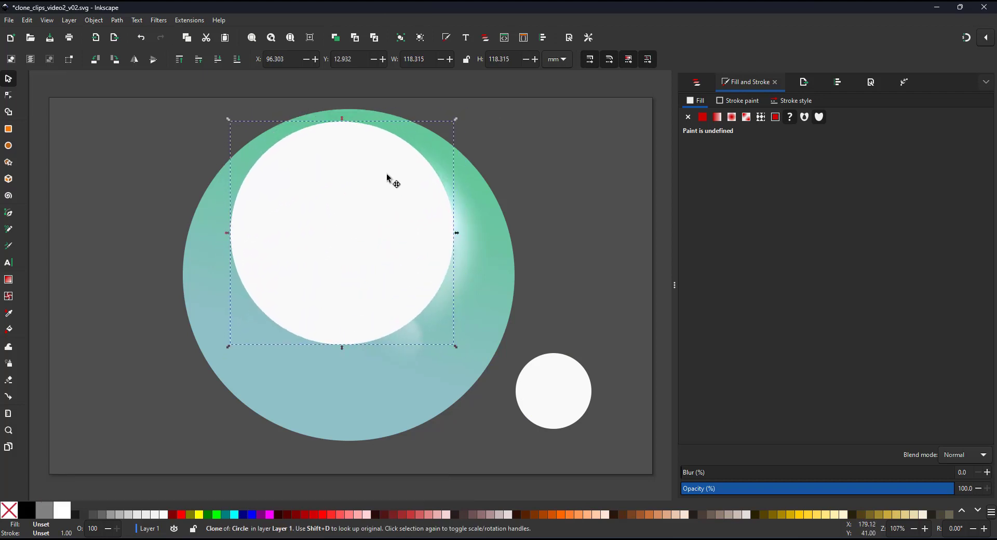
{"action": "left_click_drag", "start_coordinate": [391, 178], "coordinate": [413, 198]}
Step: Mask the bubble group with the enlarged circle clone
{"action": "left_click", "coordinate": [496, 268], "text": "shift"}
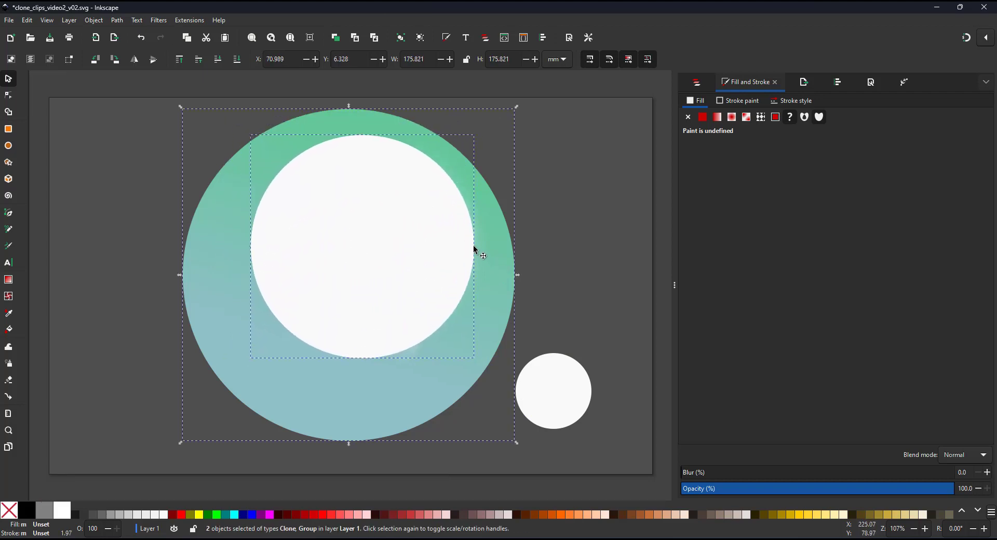
{"action": "right_click", "coordinate": [446, 245]}
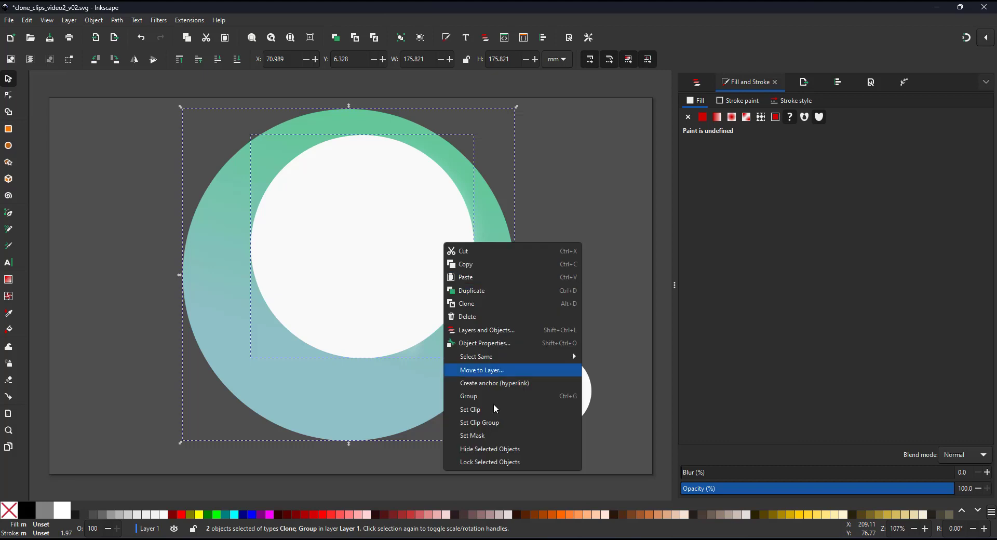
{"action": "left_click", "coordinate": [478, 439]}
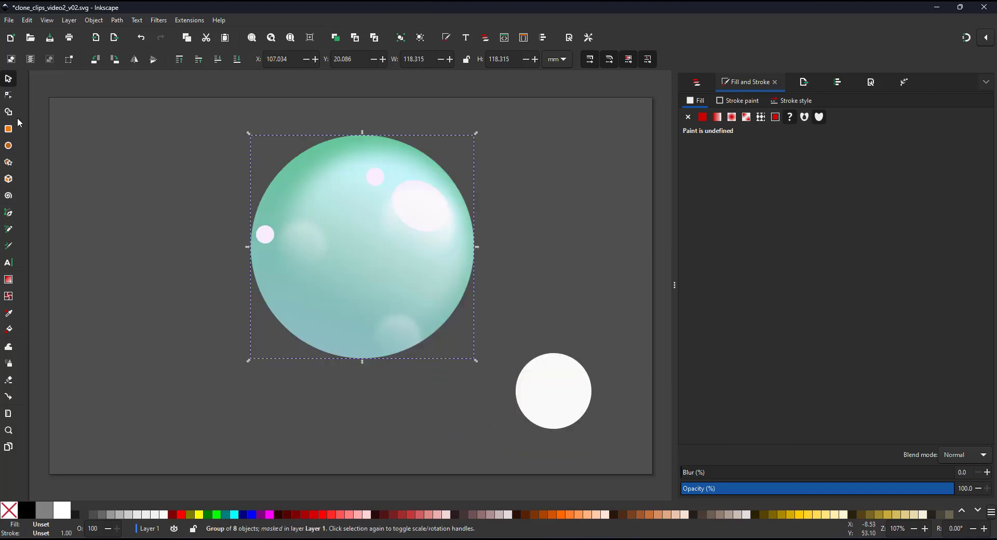
Step: Convert the source circle to a path for node editing
{"action": "left_click", "coordinate": [8, 95]}
{"action": "left_click", "coordinate": [575, 396]}
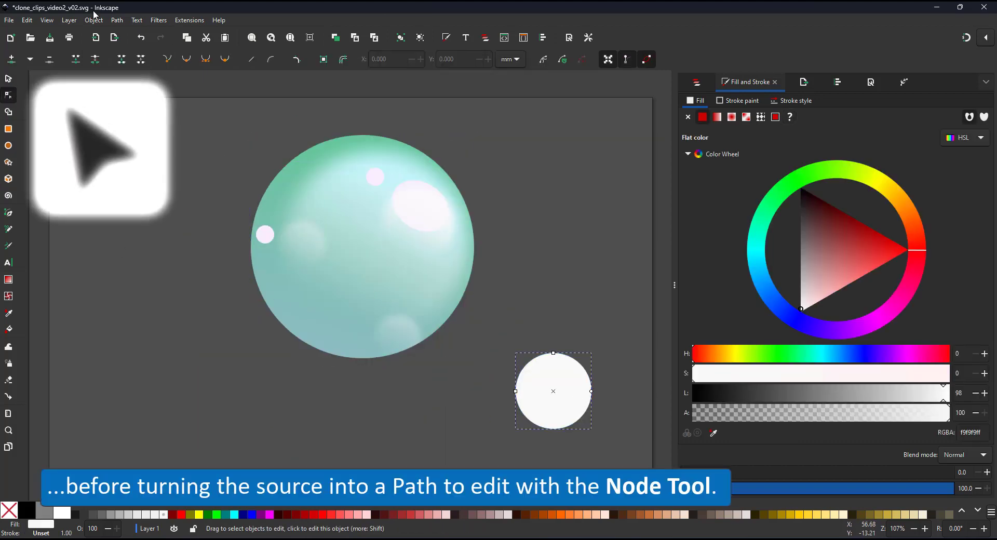
{"action": "left_click", "coordinate": [117, 20]}
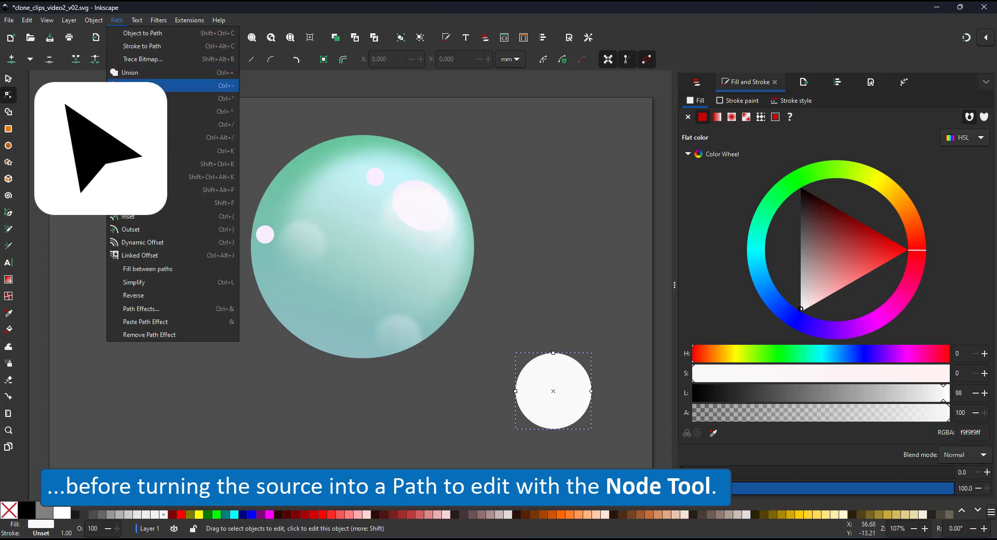
{"action": "left_click", "coordinate": [127, 34]}
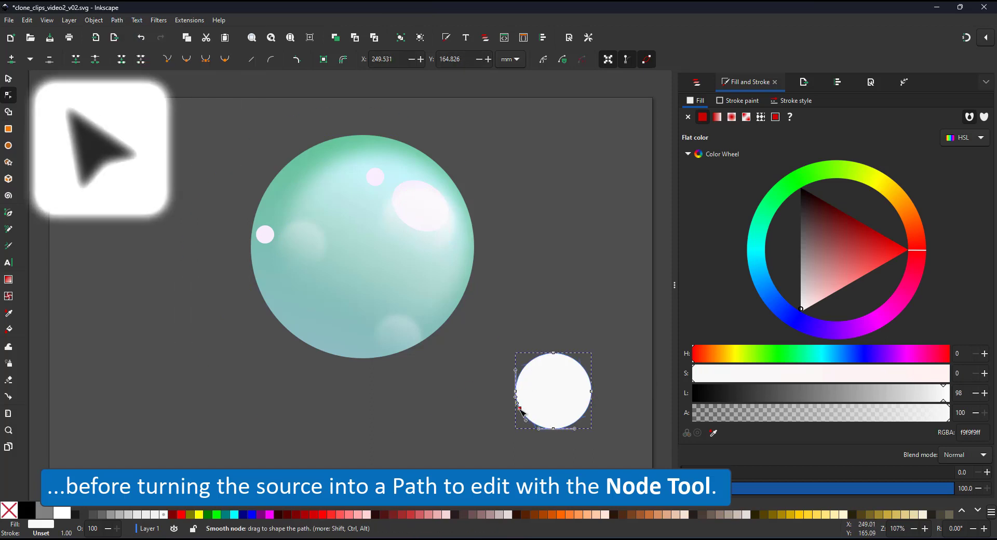
Step: Add and move nodes on the source path to form a pointed tip at lower left, a wavy underside and a tapered right side
{"action": "mouse_move", "coordinate": [520, 409]}
{"action": "left_mouse_down"}
{"action": "mouse_move", "coordinate": [502, 412]}
{"action": "mouse_move", "coordinate": [489, 394]}
{"action": "left_mouse_up"}
{"action": "double_click", "coordinate": [517, 423]}
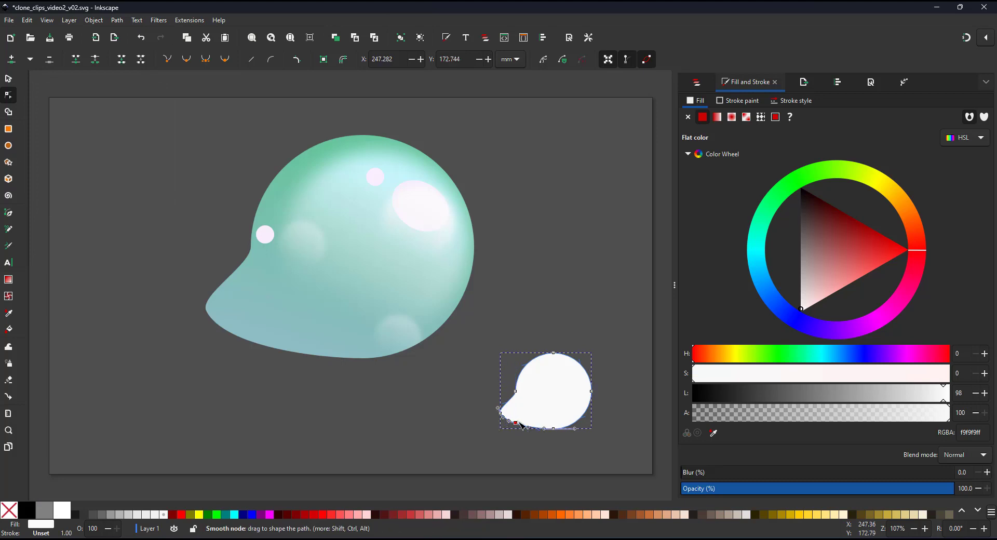
{"action": "mouse_move", "coordinate": [517, 424]}
{"action": "left_mouse_down"}
{"action": "mouse_move", "coordinate": [576, 427]}
{"action": "mouse_move", "coordinate": [569, 435]}
{"action": "mouse_move", "coordinate": [587, 428]}
{"action": "mouse_move", "coordinate": [569, 439]}
{"action": "left_mouse_up"}
{"action": "double_click", "coordinate": [541, 427]}
{"action": "left_click", "coordinate": [580, 427]}
{"action": "left_click", "coordinate": [580, 429]}
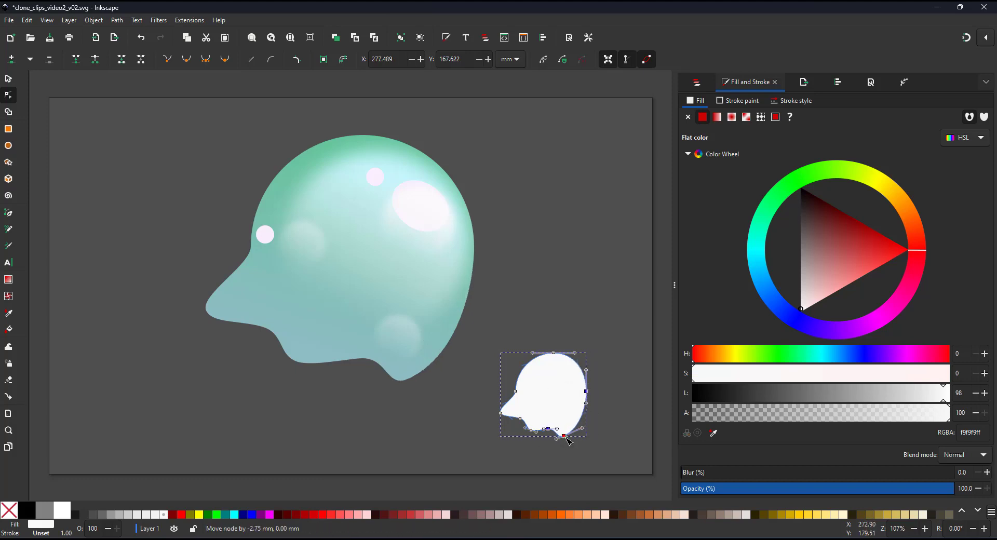
{"action": "left_click_drag", "start_coordinate": [590, 366], "coordinate": [588, 392]}
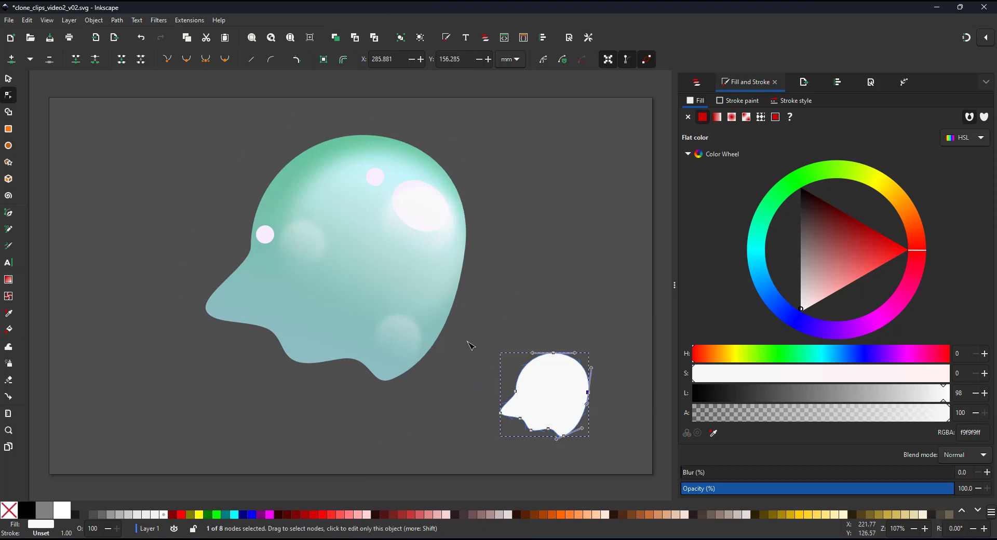
Step: Draw five small circles of varying sizes around the source path's pointed tip
{"action": "scroll", "coordinate": [532, 446], "scroll_direction": "up", "scroll_amount": 2}
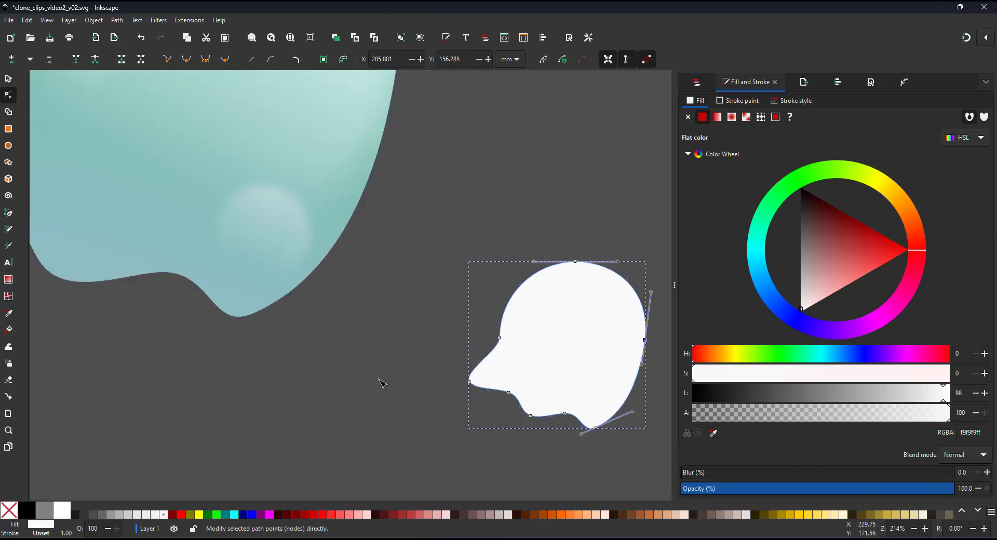
{"action": "key", "text": "e"}
{"action": "left_click_drag", "start_coordinate": [440, 373], "coordinate": [509, 410]}
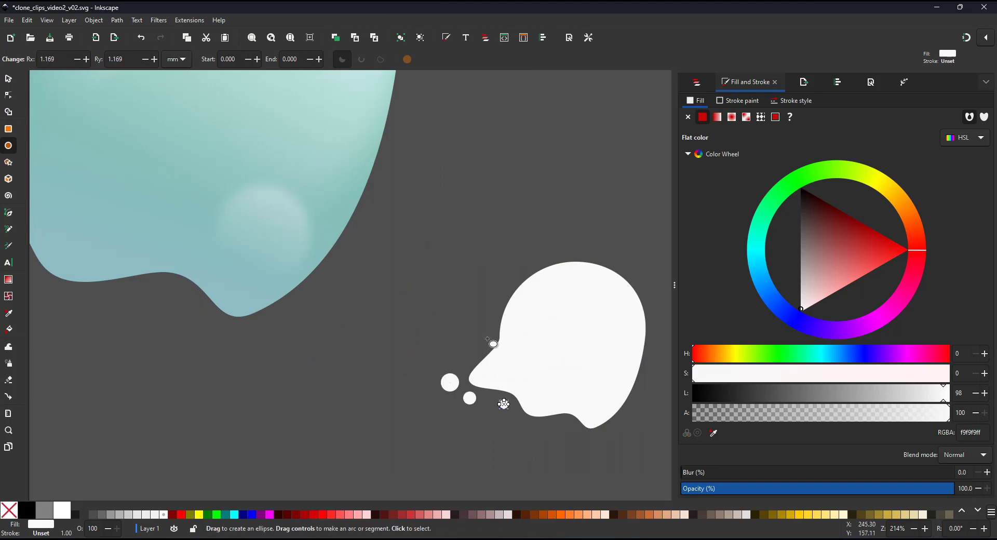
{"action": "left_click_drag", "start_coordinate": [493, 342], "coordinate": [494, 342]}
{"action": "left_click_drag", "start_coordinate": [456, 405], "coordinate": [455, 405]}
Step: Combine the small circles with the source head shape using Union
{"action": "left_click", "coordinate": [9, 80]}
{"action": "left_click_drag", "start_coordinate": [398, 282], "coordinate": [537, 418]}
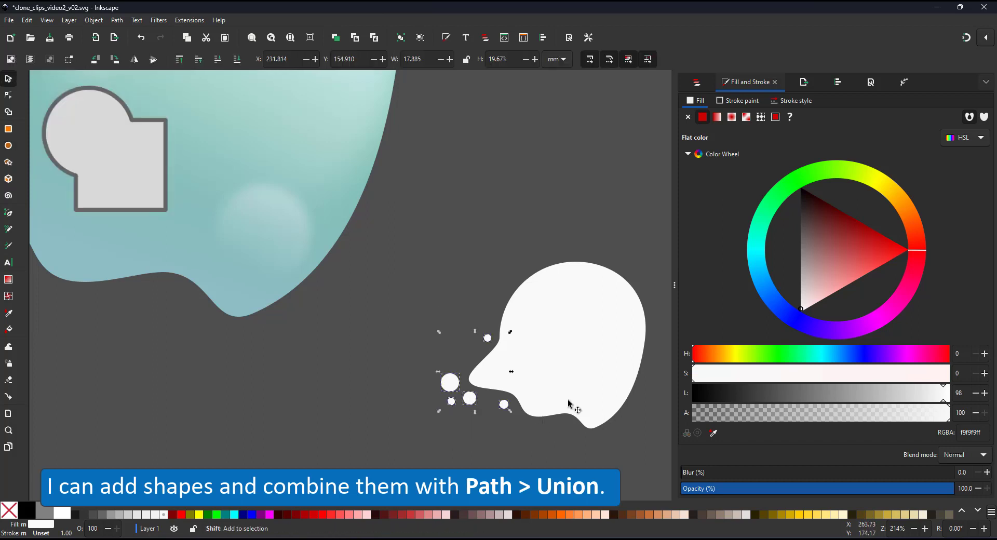
{"action": "left_click", "coordinate": [567, 404], "text": "shift"}
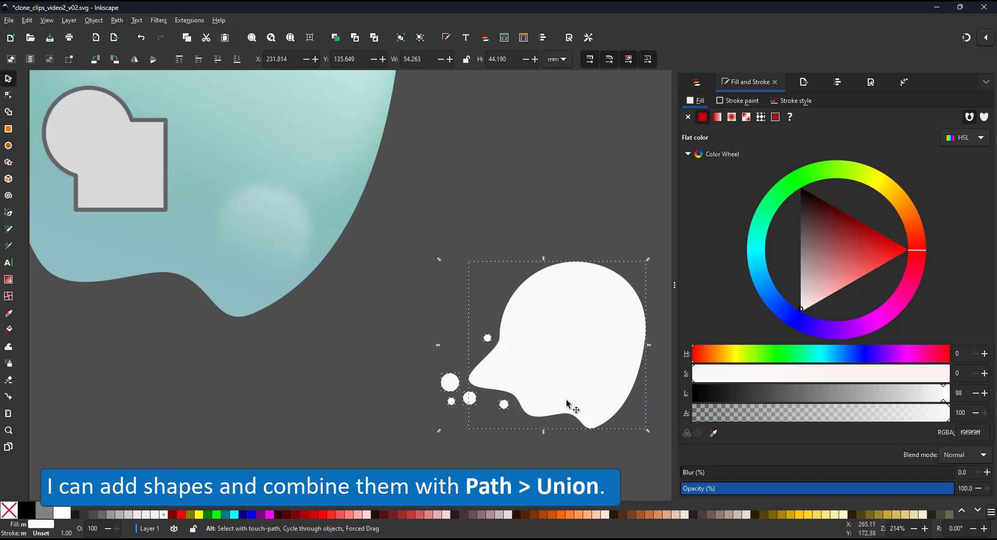
{"action": "key", "text": "ctrl+plus"}
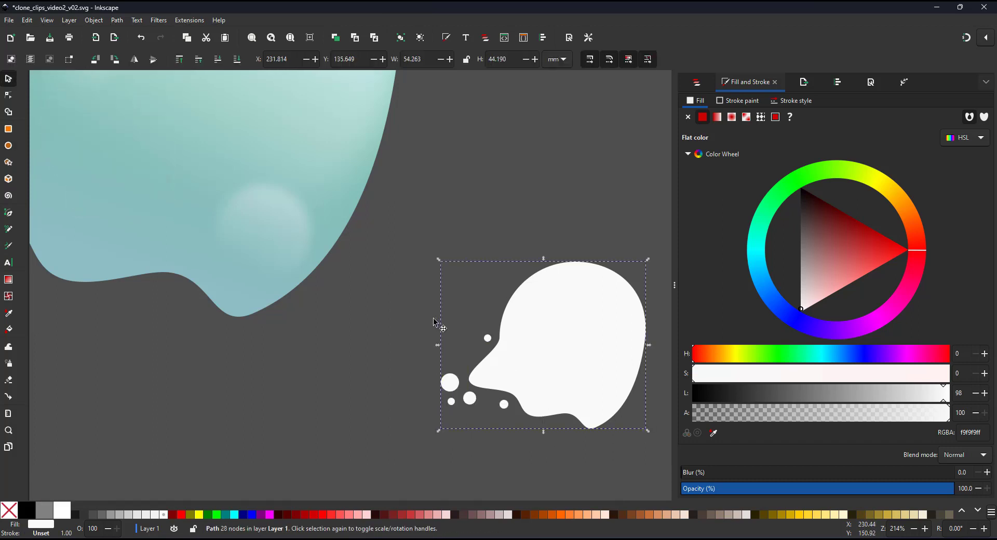
Step: Stretch the masked group's background circle leftward to about 194 mm wide so it covers all the droplets
{"action": "scroll", "coordinate": [433, 322], "scroll_direction": "down", "scroll_amount": 6}
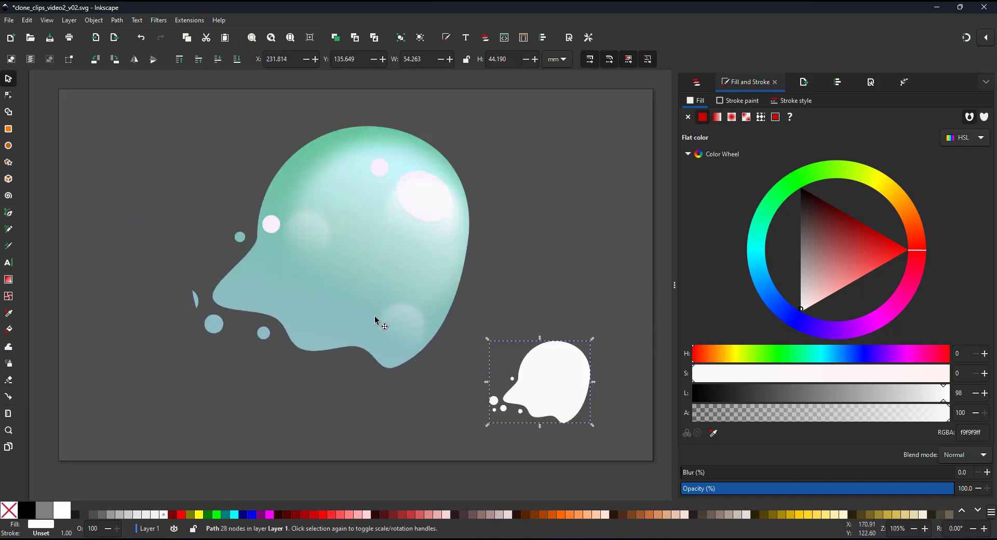
{"action": "scroll", "coordinate": [358, 326], "scroll_direction": "up", "scroll_amount": 1}
{"action": "left_click", "coordinate": [353, 363], "text": "ctrl"}
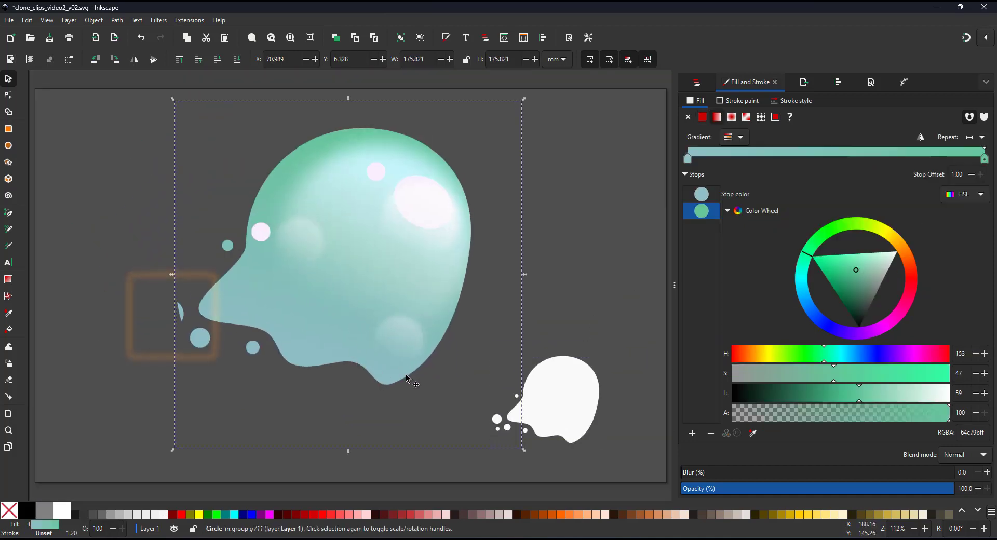
{"action": "left_click_drag", "start_coordinate": [174, 279], "coordinate": [145, 281]}
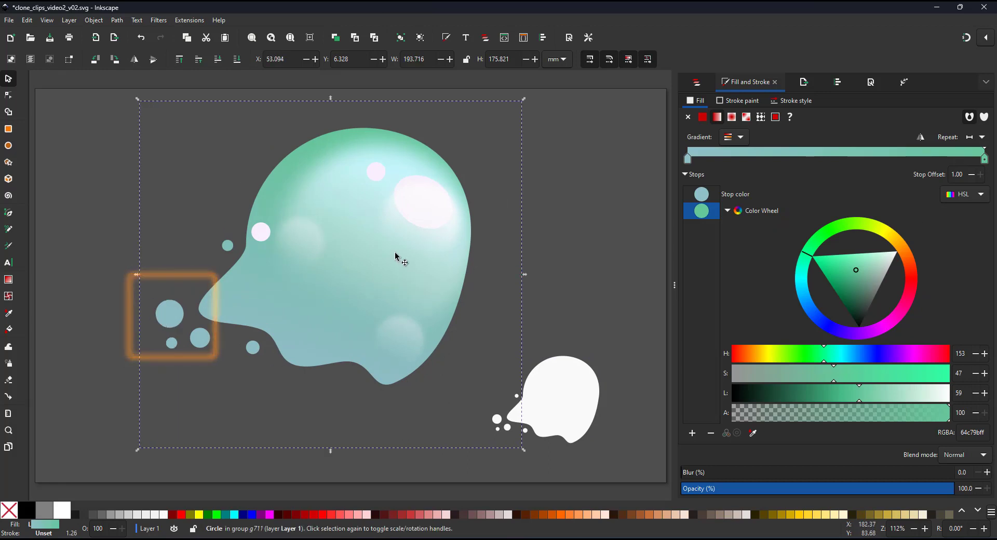
Step: Move the soft highlight aside and make the oval highlight inside the masked group pure white
{"action": "left_click", "coordinate": [422, 231], "text": "ctrl"}
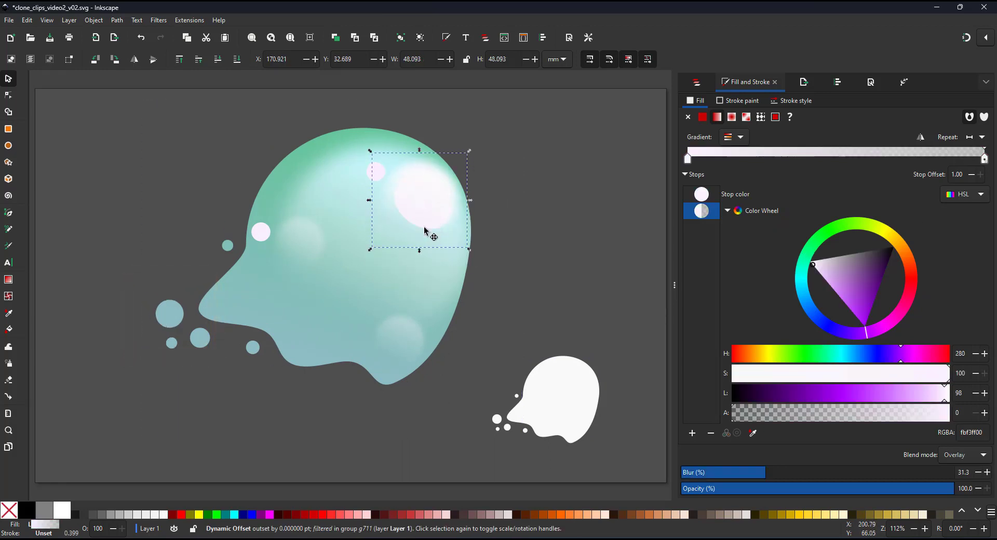
{"action": "left_click", "coordinate": [438, 214], "text": "ctrl"}
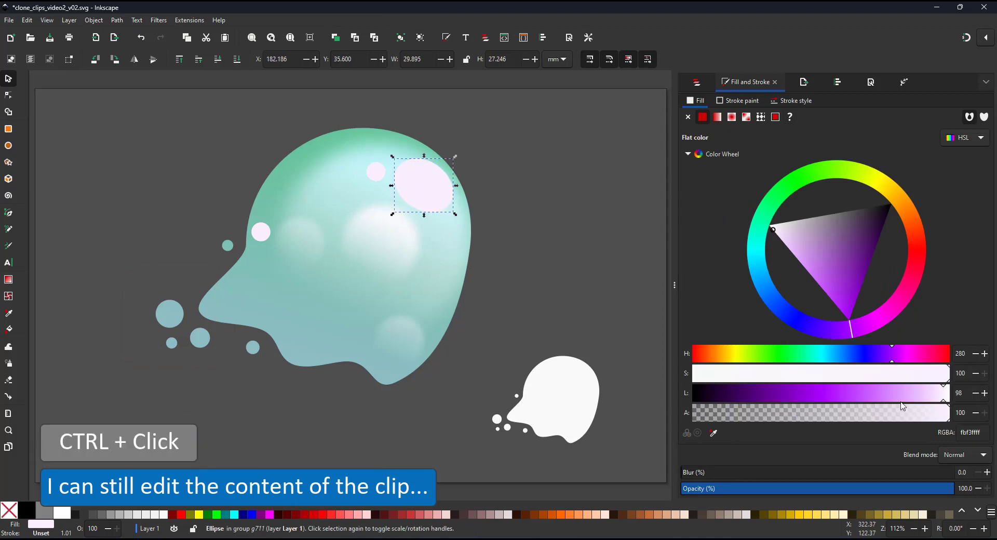
{"action": "left_click_drag", "start_coordinate": [902, 404], "coordinate": [957, 401]}
Step: Make the upper small highlight circle white, move it slightly upward, and place the soft highlight back over the oval
{"action": "left_click", "coordinate": [377, 174], "text": "ctrl"}
{"action": "left_click_drag", "start_coordinate": [379, 168], "coordinate": [374, 149]}
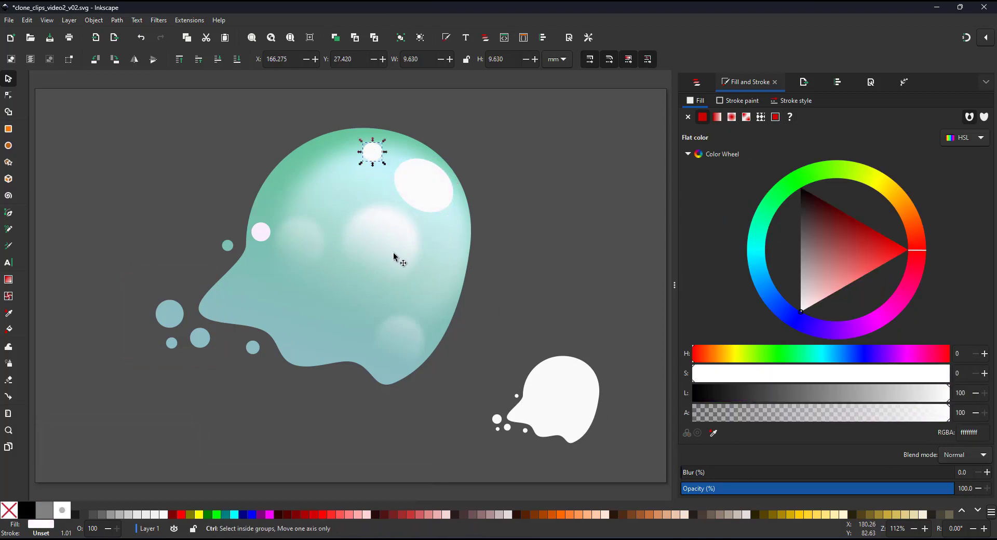
{"action": "left_click_drag", "start_coordinate": [395, 257], "coordinate": [430, 207]}
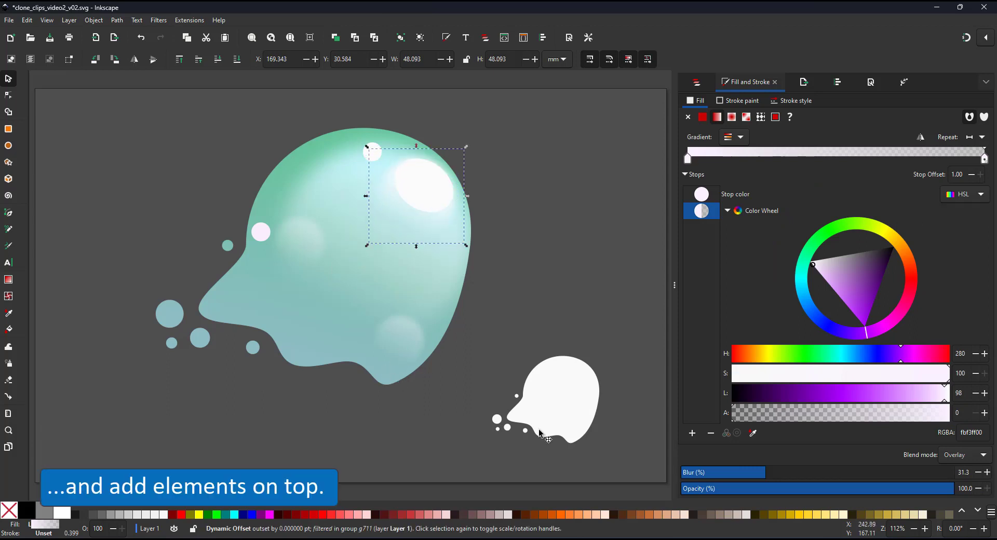
Step: Draw a black vertical ellipse about 15 by 26 mm as an eye on top of the masked shape
{"action": "left_click", "coordinate": [566, 418]}
{"action": "key", "text": "e"}
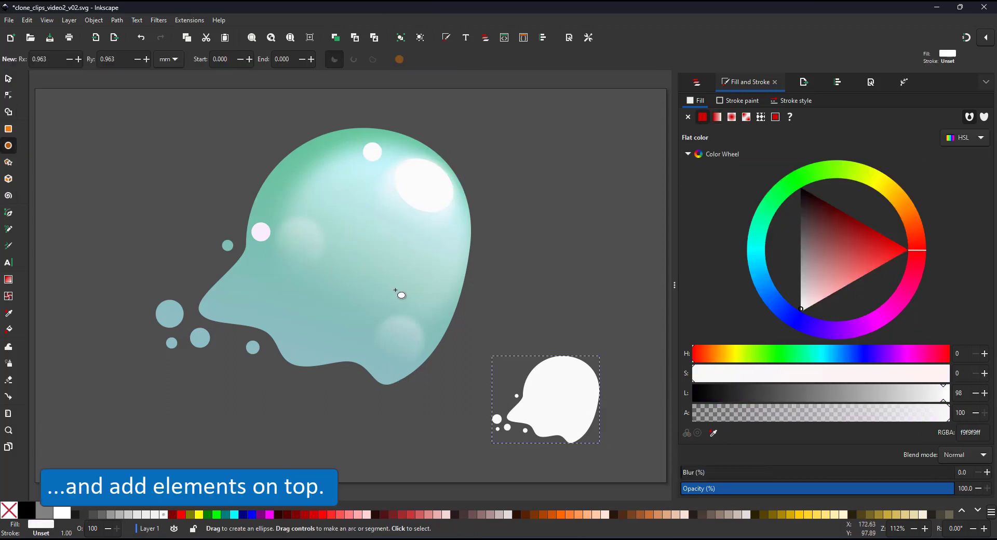
{"action": "left_click_drag", "start_coordinate": [353, 219], "coordinate": [381, 269]}
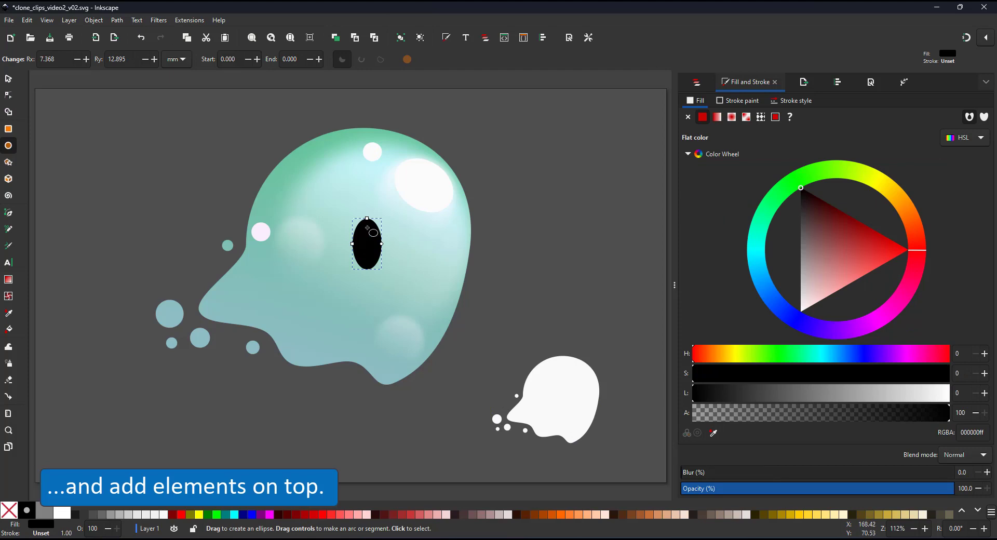
Step: Draw a white highlight ellipse about 4.5 by 6 mm in the eye, and place a duplicate of the eye and highlight beside it
{"action": "left_click_drag", "start_coordinate": [367, 228], "coordinate": [377, 239]}
{"action": "left_click_drag", "start_coordinate": [719, 396], "coordinate": [973, 415]}
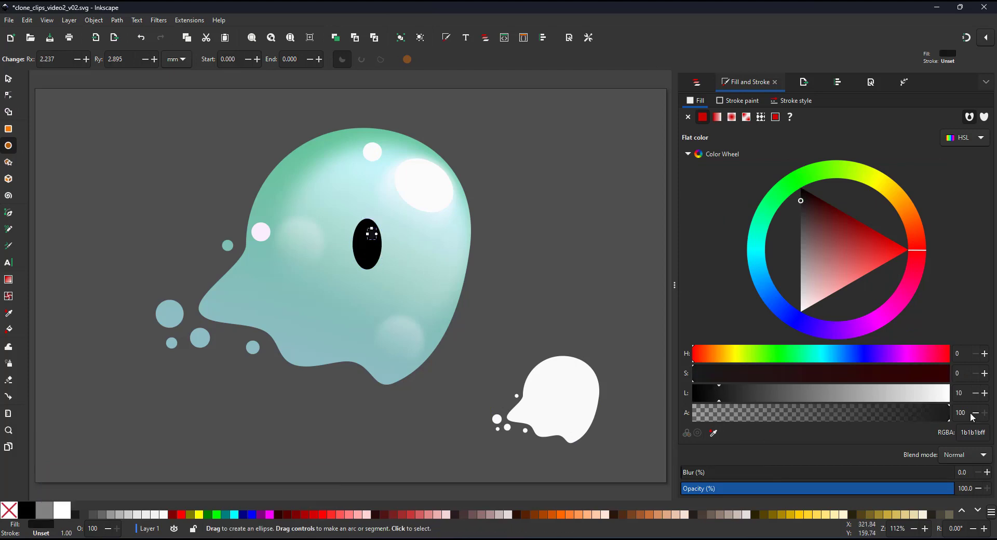
{"action": "left_click", "coordinate": [9, 84]}
{"action": "left_click", "coordinate": [371, 262], "text": "shift"}
{"action": "key", "text": "ctrl+d"}
{"action": "left_click_drag", "start_coordinate": [374, 260], "coordinate": [447, 226]}
Step: Tilt both eyes slightly, and draw a black circle about 8 mm wide below the first eye as a mouth
{"action": "left_click", "coordinate": [360, 252], "text": "shift"}
{"action": "left_click", "coordinate": [371, 233], "text": "shift"}
{"action": "left_click", "coordinate": [428, 232]}
{"action": "left_click_drag", "start_coordinate": [432, 252], "coordinate": [434, 254]}
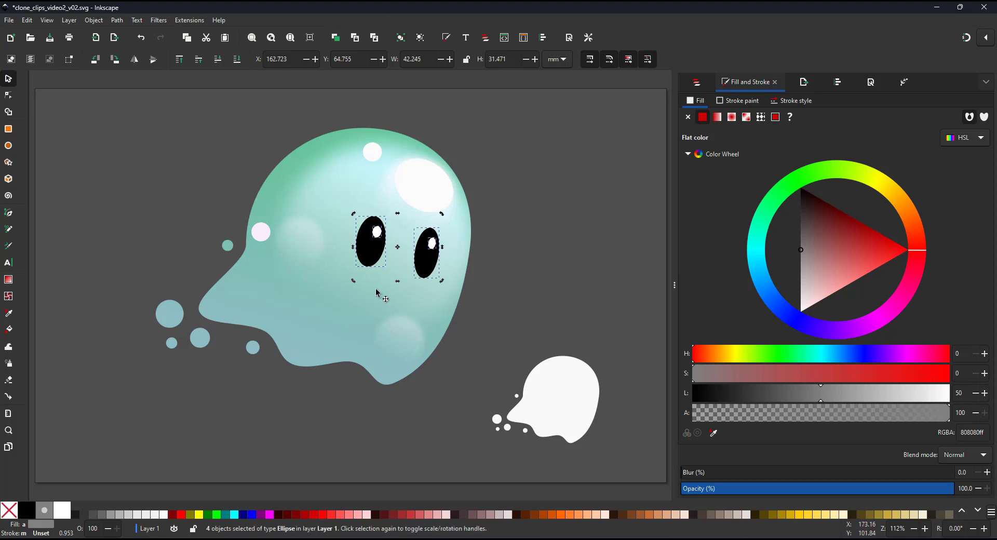
{"action": "key", "text": "e"}
{"action": "left_click_drag", "start_coordinate": [362, 289], "coordinate": [380, 308]}
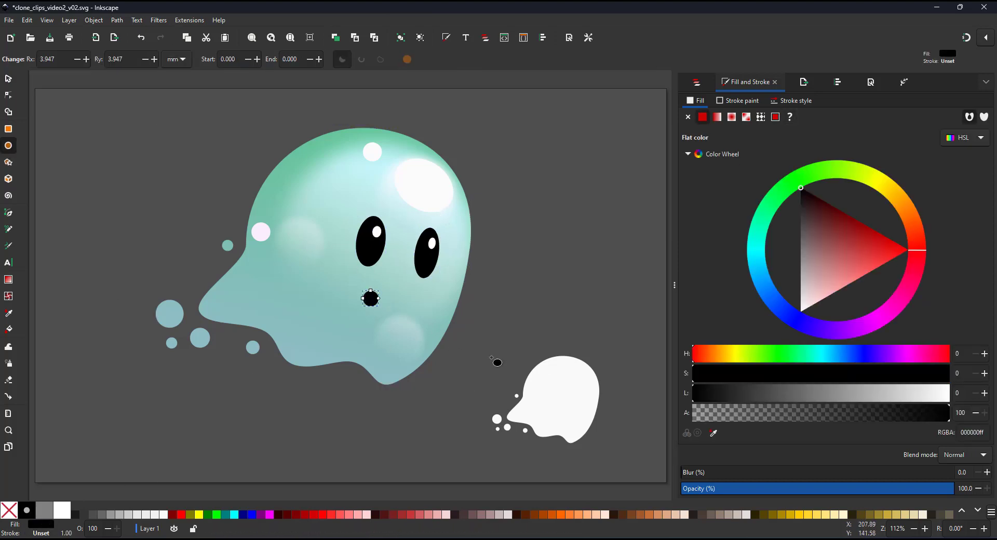
Step: Reshape the nodes on the upper left edge of the white source path into a curled tip above a concave back
{"action": "left_click", "coordinate": [8, 95]}
{"action": "left_click", "coordinate": [532, 396]}
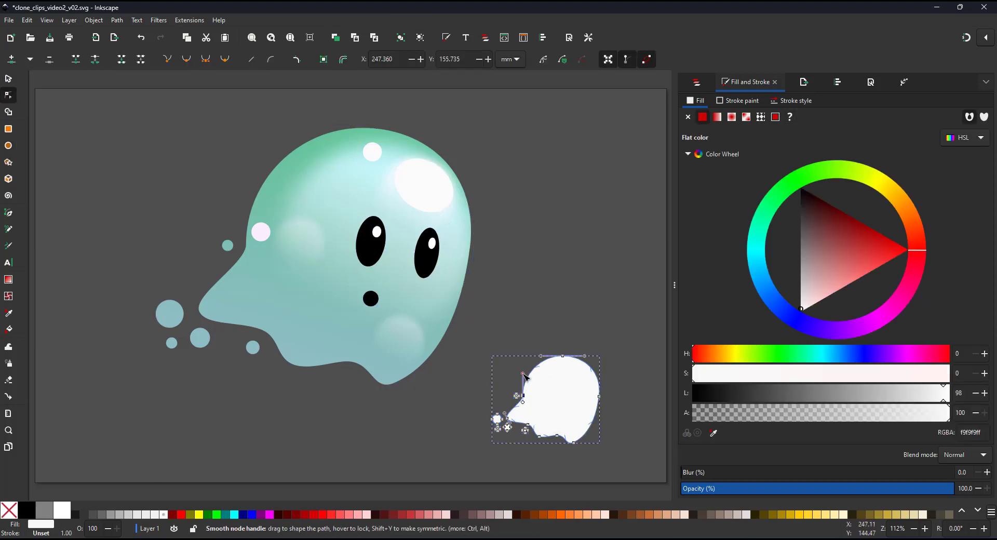
{"action": "left_click_drag", "start_coordinate": [523, 374], "coordinate": [521, 402]}
{"action": "left_click_drag", "start_coordinate": [526, 368], "coordinate": [532, 375]}
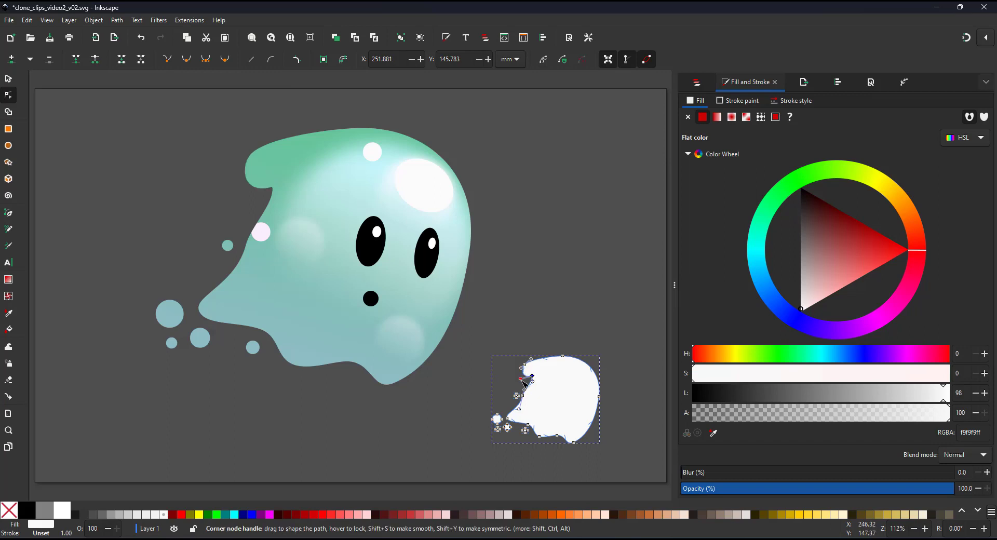
Step: Make the left small highlight circle white at 34 alpha, form it into an oval on the curled tip, and leave a copy near the tail
{"action": "left_click", "coordinate": [265, 236]}
{"action": "left_click_drag", "start_coordinate": [940, 395], "coordinate": [952, 396]}
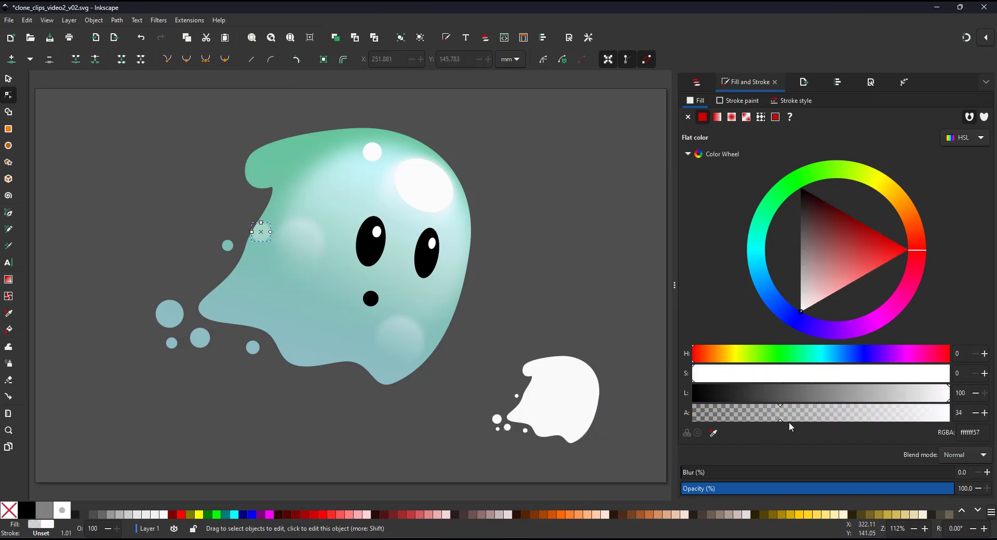
{"action": "left_click", "coordinate": [11, 79]}
{"action": "left_click_drag", "start_coordinate": [262, 242], "coordinate": [266, 165]}
{"action": "left_click_drag", "start_coordinate": [274, 164], "coordinate": [292, 162]}
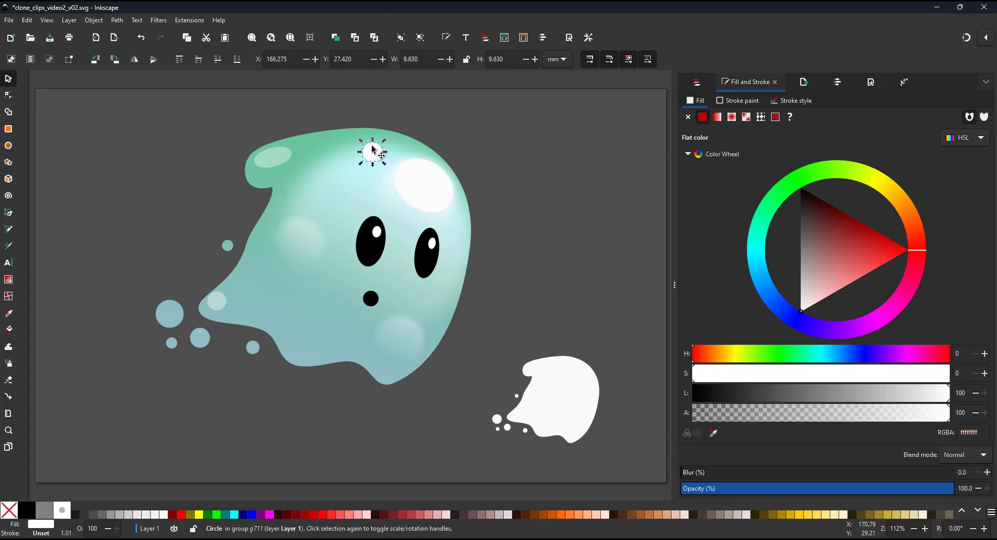
Step: Shift the upper small highlight circle slightly right and down, and reshape the large white oval highlight into a narrower oval
{"action": "left_click_drag", "start_coordinate": [371, 147], "coordinate": [382, 150]}
{"action": "left_click", "coordinate": [445, 171]}
{"action": "left_click_drag", "start_coordinate": [445, 171], "coordinate": [426, 177]}
{"action": "left_click", "coordinate": [439, 172]}
{"action": "left_click_drag", "start_coordinate": [425, 215], "coordinate": [415, 197]}
Step: Turn duplicates of the upper highlight circle into two pink cheeks with fill ff9090, 39.7% blur and 38% opacity on either side of the mouth
{"action": "left_click", "coordinate": [382, 156]}
{"action": "key", "text": "ctrl+d"}
{"action": "left_click_drag", "start_coordinate": [383, 157], "coordinate": [338, 269]}
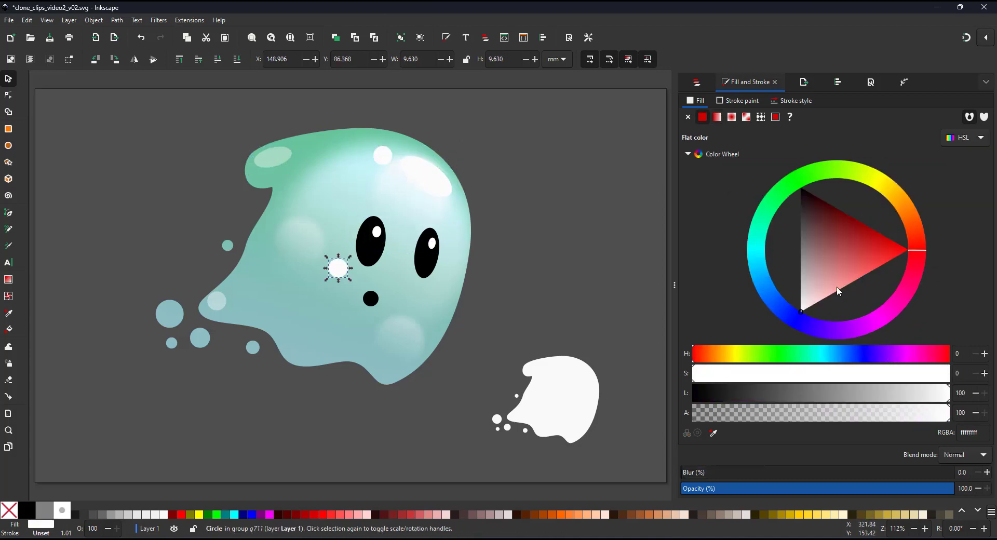
{"action": "left_click", "coordinate": [848, 286]}
{"action": "left_click", "coordinate": [785, 491]}
{"action": "left_click", "coordinate": [759, 474]}
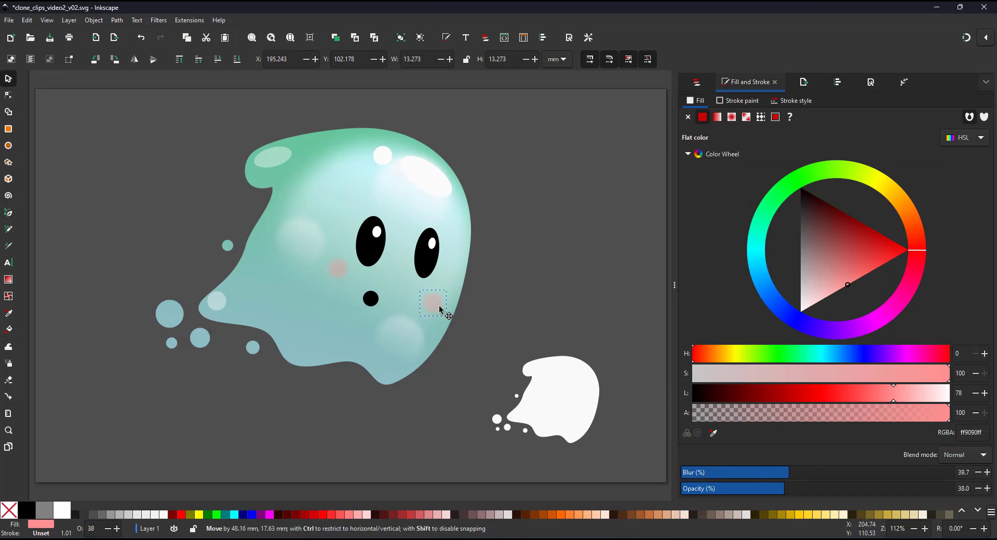
{"action": "left_click_drag", "start_coordinate": [439, 309], "coordinate": [446, 301]}
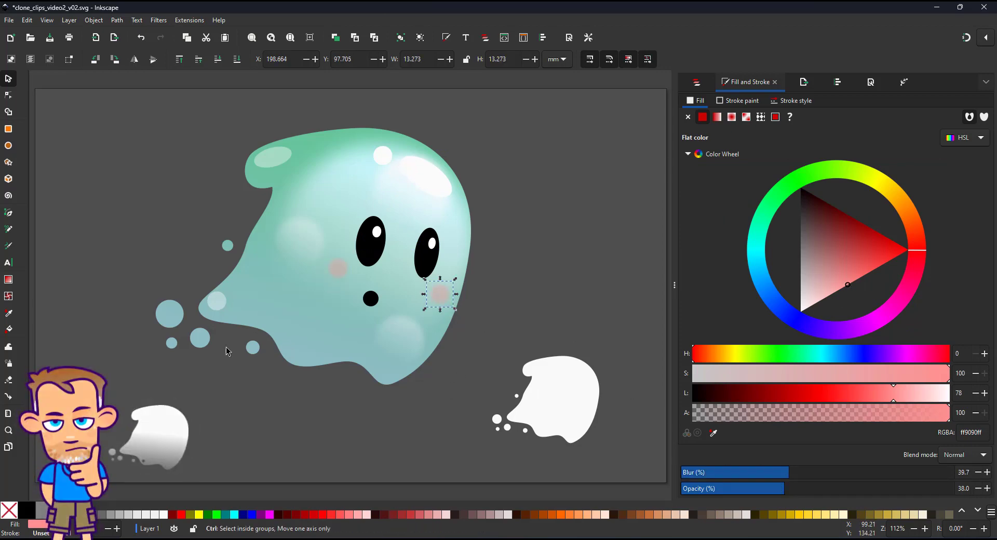
Step: Move the isolated upper droplet of the source path onto the lower left edge of the body
{"action": "left_click", "coordinate": [252, 347]}
{"action": "left_click", "coordinate": [529, 397]}
{"action": "key", "text": "n"}
{"action": "left_click_drag", "start_coordinate": [511, 389], "coordinate": [520, 401]}
{"action": "left_click_drag", "start_coordinate": [519, 396], "coordinate": [522, 417]}
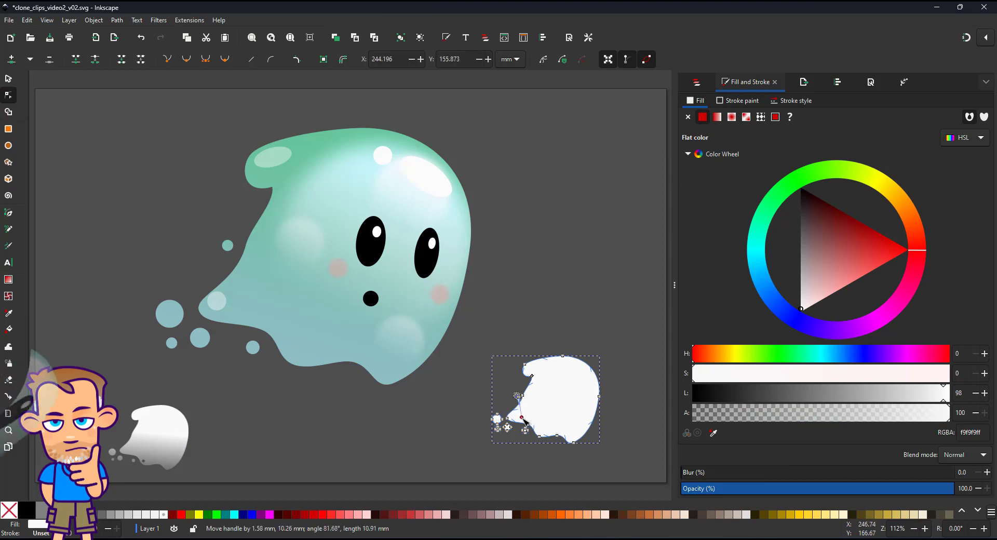
{"action": "scroll", "coordinate": [509, 419], "scroll_direction": "up", "scroll_amount": 5, "text": "ctrl"}
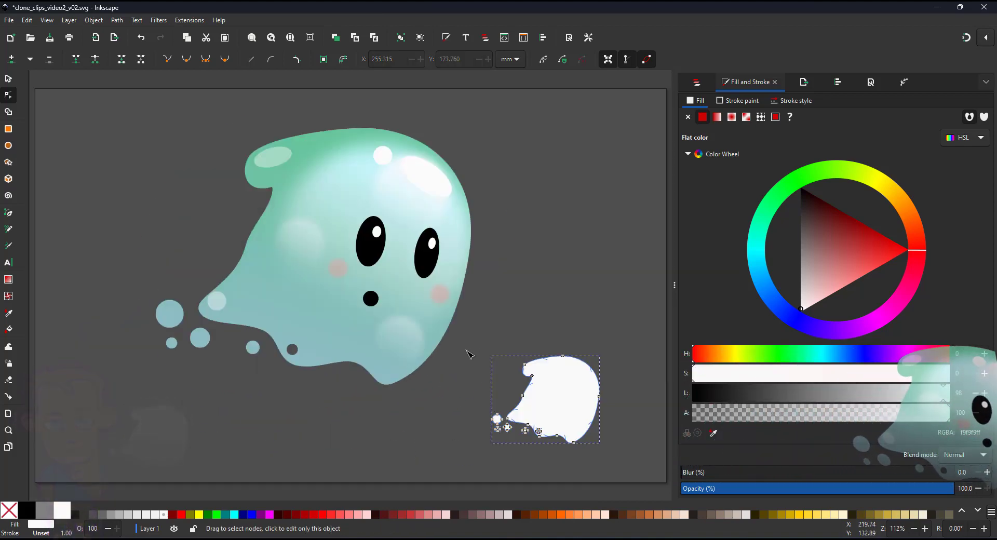
{"action": "left_click", "coordinate": [410, 496]}
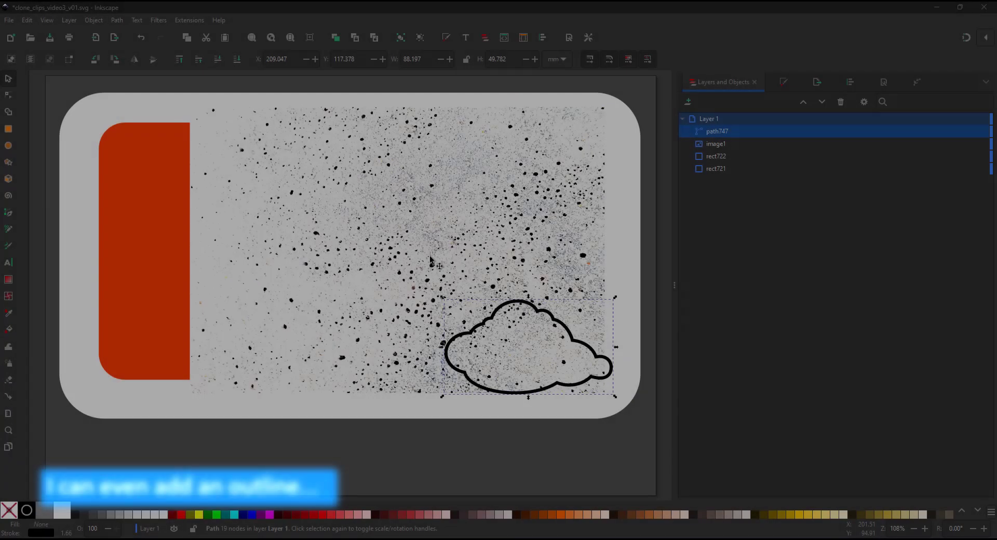
Step: Set the speckled texture image's blend mode to Overlay and its opacity to 55.4% over the orange rectangle
{"action": "left_click", "coordinate": [720, 157]}
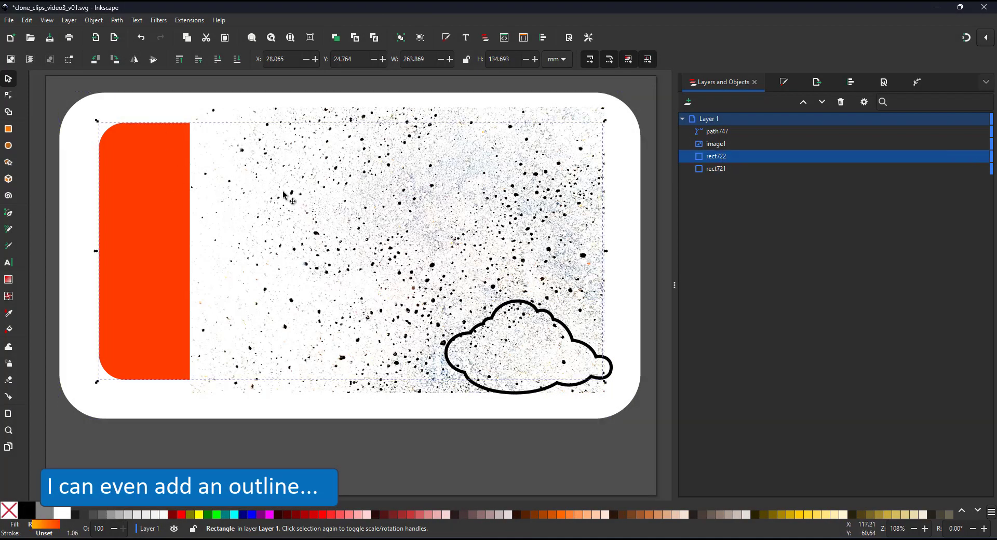
{"action": "left_click", "coordinate": [282, 191]}
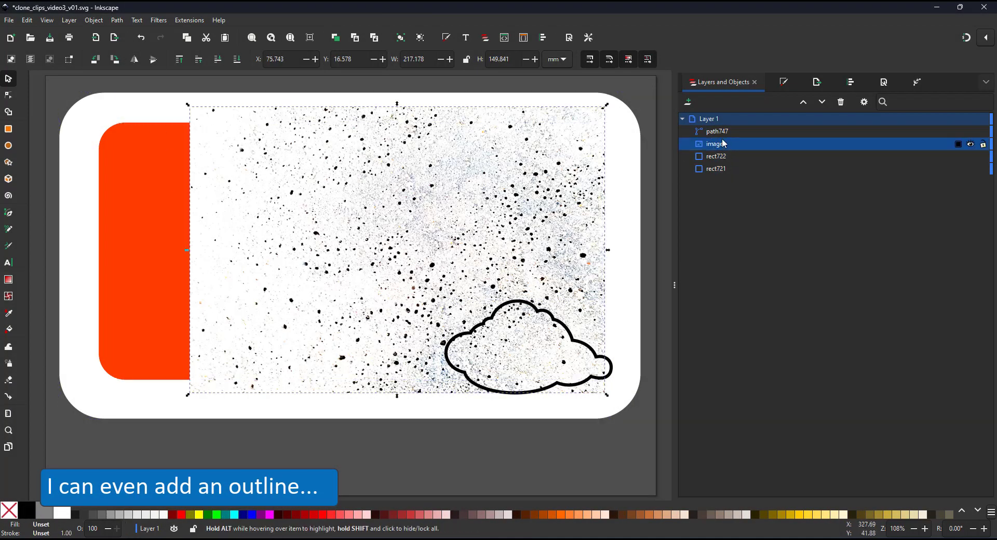
{"action": "left_click", "coordinate": [717, 131]}
{"action": "left_click", "coordinate": [6, 87]}
{"action": "left_click", "coordinate": [5, 84]}
{"action": "left_click", "coordinate": [533, 208]}
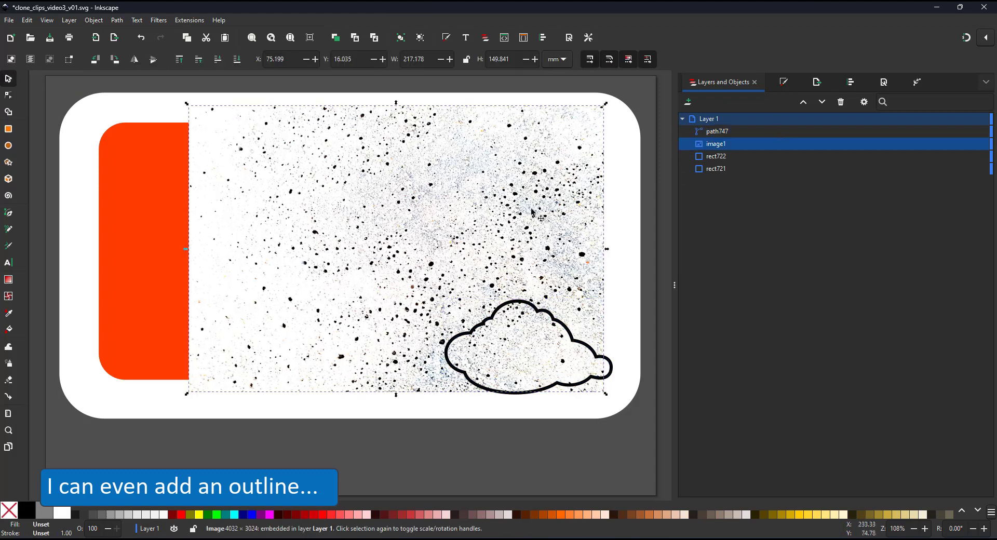
{"action": "left_click", "coordinate": [785, 82]}
{"action": "left_click", "coordinate": [961, 455]}
{"action": "left_click", "coordinate": [959, 494]}
{"action": "left_click", "coordinate": [827, 489]}
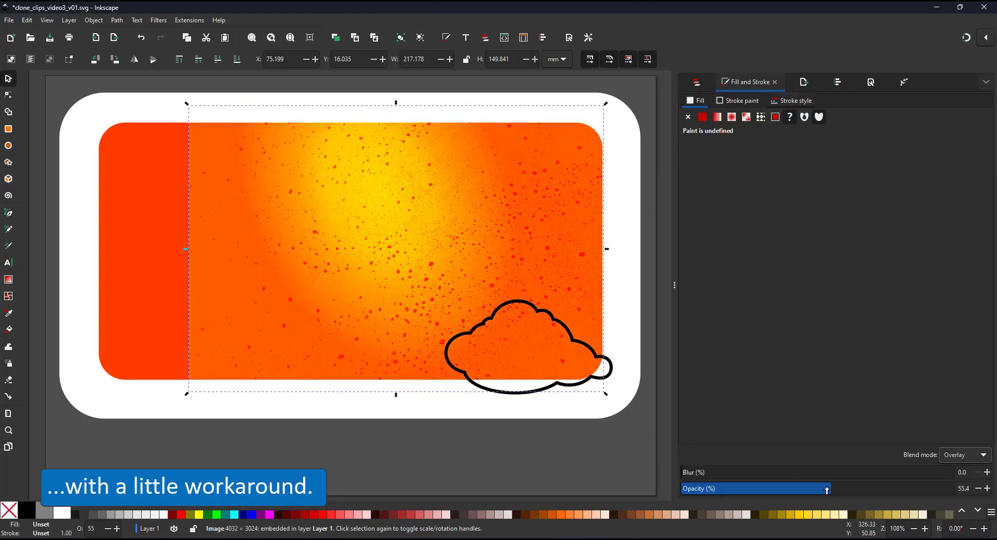
Step: Reshape the orange rectangle's radial gradient into a wide ellipse centred in its upper middle
{"action": "left_click", "coordinate": [148, 161]}
{"action": "left_click", "coordinate": [8, 95]}
{"action": "left_click_drag", "start_coordinate": [473, 169], "coordinate": [376, 57]}
{"action": "mouse_move", "coordinate": [376, 191]}
{"action": "left_mouse_down"}
{"action": "mouse_move", "coordinate": [356, 225]}
{"action": "mouse_move", "coordinate": [336, 313]}
{"action": "left_mouse_up"}
{"action": "left_click_drag", "start_coordinate": [336, 131], "coordinate": [339, 174]}
{"action": "left_click_drag", "start_coordinate": [336, 314], "coordinate": [354, 203]}
Step: Draw a pale yellow circle about 20 mm wide with Screen blending and a soft blur, and add two copies around the gradient's centre
{"action": "left_click", "coordinate": [8, 146]}
{"action": "left_click_drag", "start_coordinate": [341, 150], "coordinate": [375, 188]}
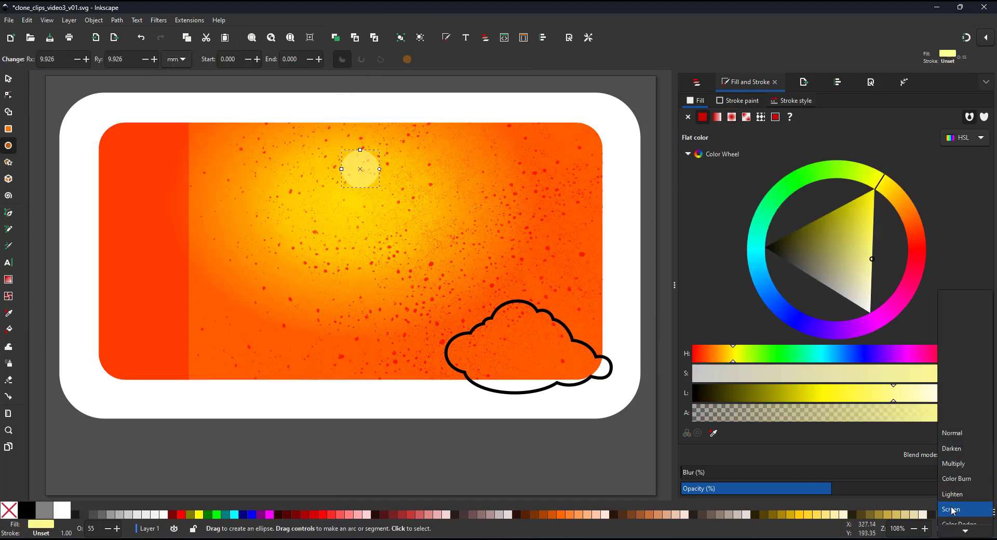
{"action": "key", "text": "ctrl+d"}
{"action": "left_click_drag", "start_coordinate": [361, 167], "coordinate": [322, 201]}
{"action": "key", "text": "ctrl+d"}
Step: Group the three highlight circles with the speckled image and the gradient rectangle
{"action": "left_click_drag", "start_coordinate": [231, 115], "coordinate": [352, 345]}
{"action": "key", "text": "ctrl+z"}
{"action": "left_click", "coordinate": [388, 182]}
{"action": "left_click", "coordinate": [357, 168], "text": "shift"}
{"action": "left_click", "coordinate": [320, 201], "text": "shift"}
{"action": "left_click", "coordinate": [216, 228], "text": "shift"}
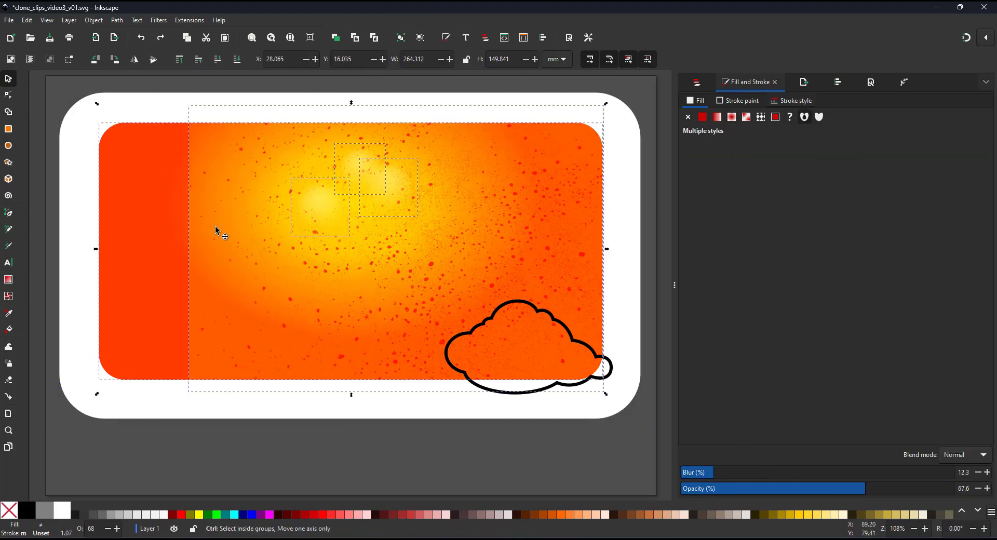
{"action": "key", "text": "ctrl+g"}
Step: Raise the cloud outline to the top, put it in its own group, and show the object list
{"action": "left_click", "coordinate": [482, 392]}
{"action": "key", "text": "Home"}
{"action": "key", "text": "ctrl+g"}
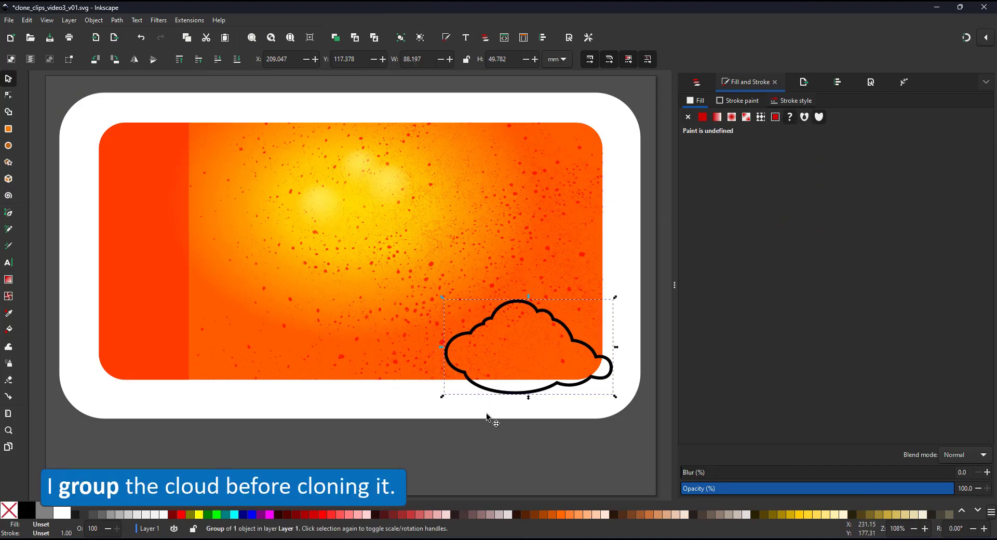
{"action": "key", "text": "ctrl+shift+l"}
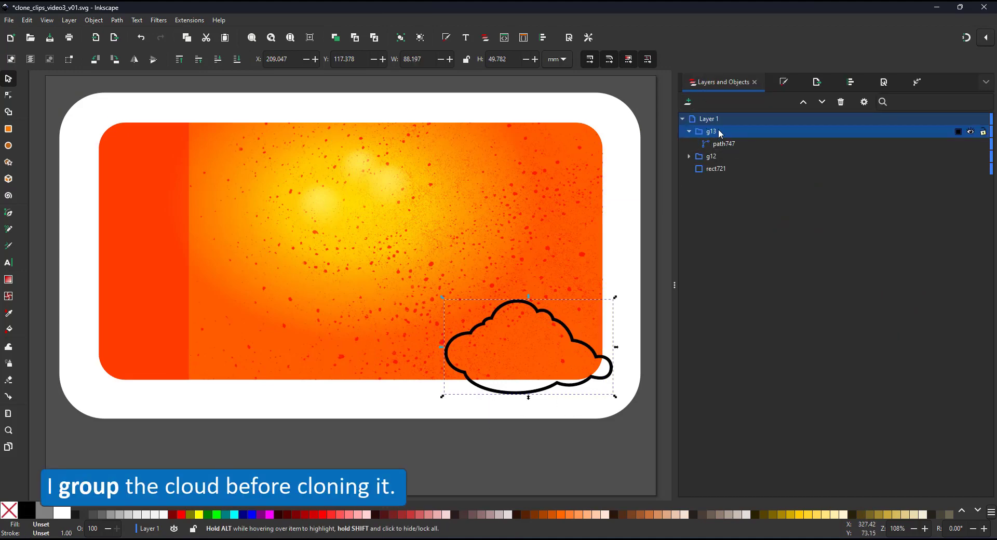
Step: Create a clone of the cloud group and enlarge it to about 178 by 101 mm over the textured rectangle
{"action": "left_click", "coordinate": [31, 21]}
{"action": "mouse_move", "coordinate": [117, 152]}
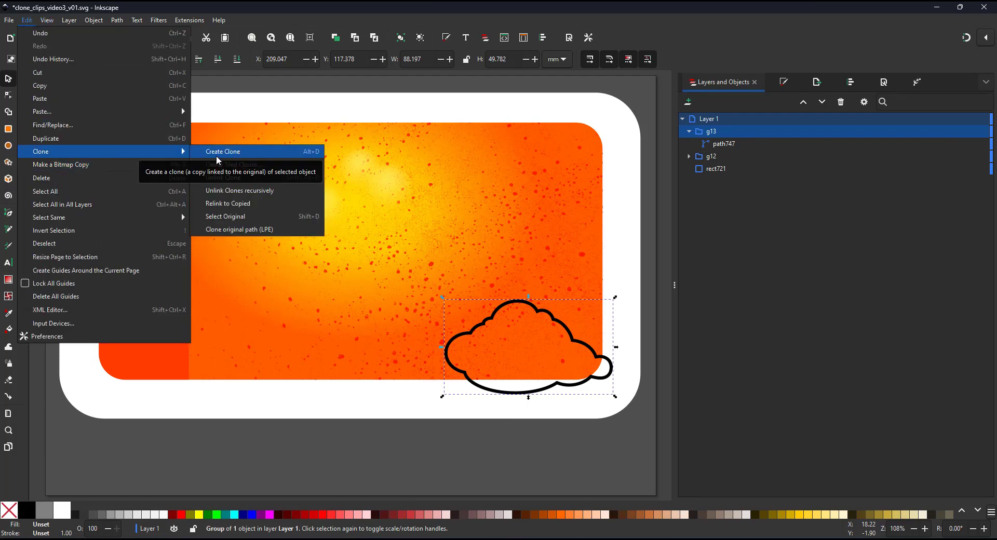
{"action": "left_click", "coordinate": [216, 157]}
{"action": "left_click_drag", "start_coordinate": [572, 321], "coordinate": [394, 190]}
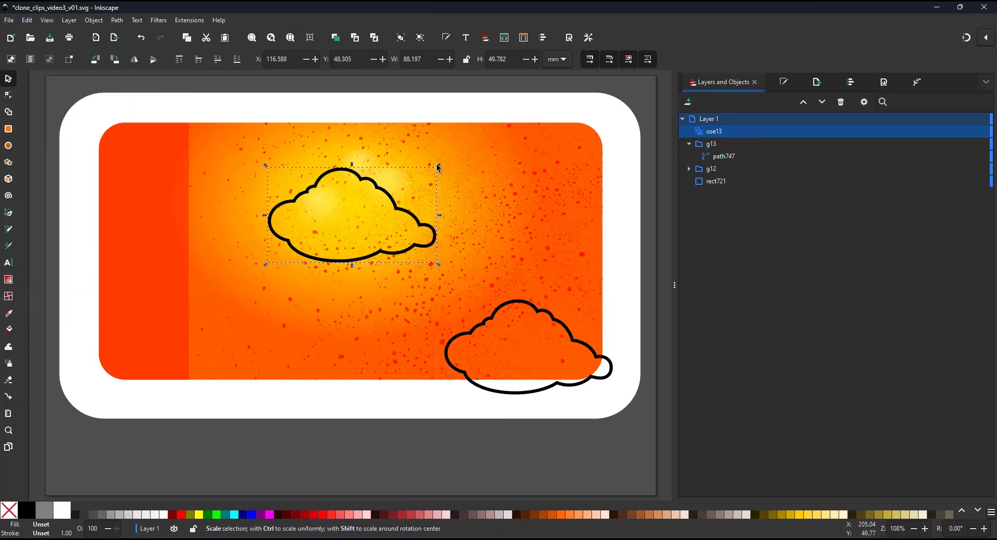
{"action": "left_click_drag", "start_coordinate": [438, 167], "coordinate": [581, 104]}
{"action": "left_click_drag", "start_coordinate": [469, 194], "coordinate": [377, 222]}
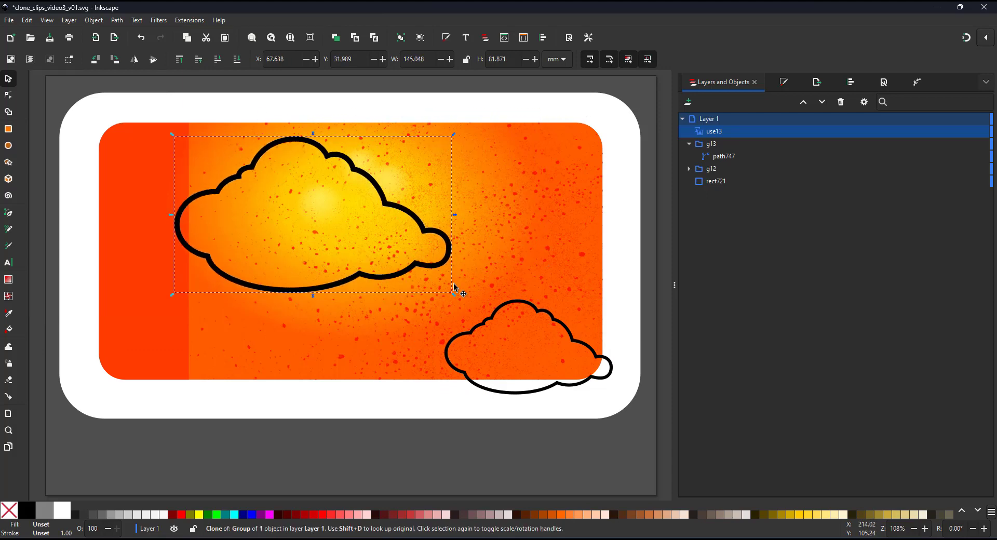
{"action": "left_click_drag", "start_coordinate": [454, 294], "coordinate": [518, 338]}
{"action": "left_click_drag", "start_coordinate": [457, 229], "coordinate": [499, 222]}
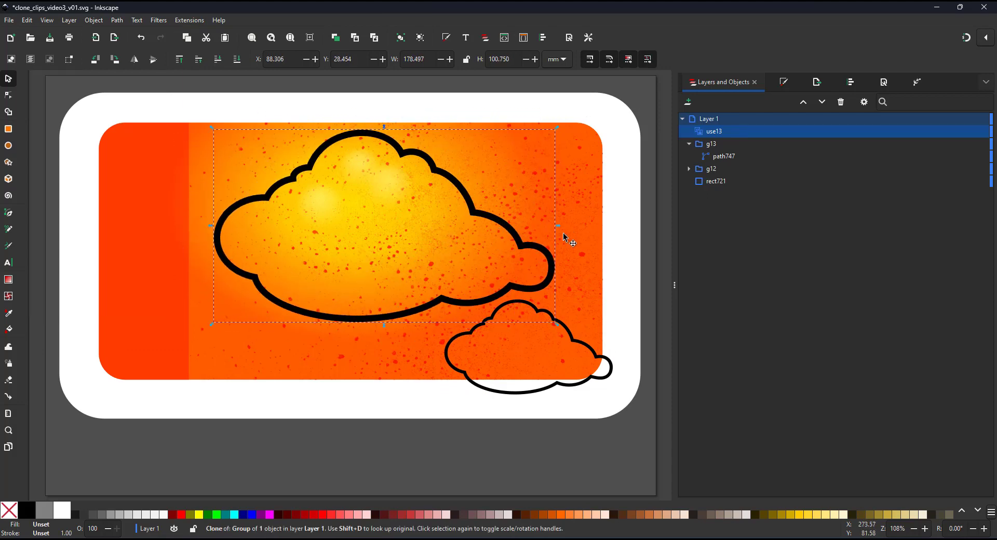
Step: Try to clip the textured group with the only enlarged cloud clone
{"action": "left_click", "coordinate": [568, 240], "text": "shift"}
{"action": "right_click", "coordinate": [570, 240]}
{"action": "left_click", "coordinate": [646, 459]}
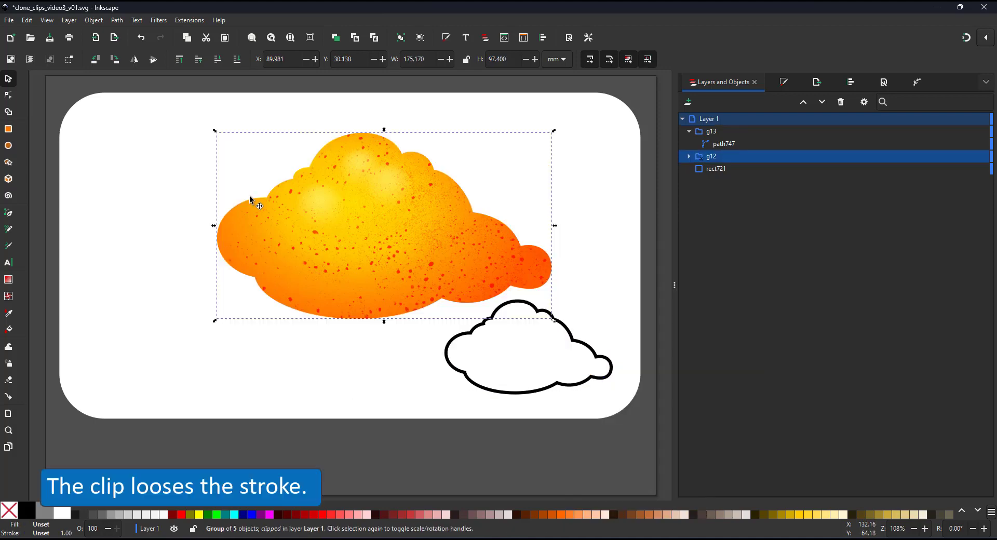
{"action": "key", "text": "ctrl+z"}
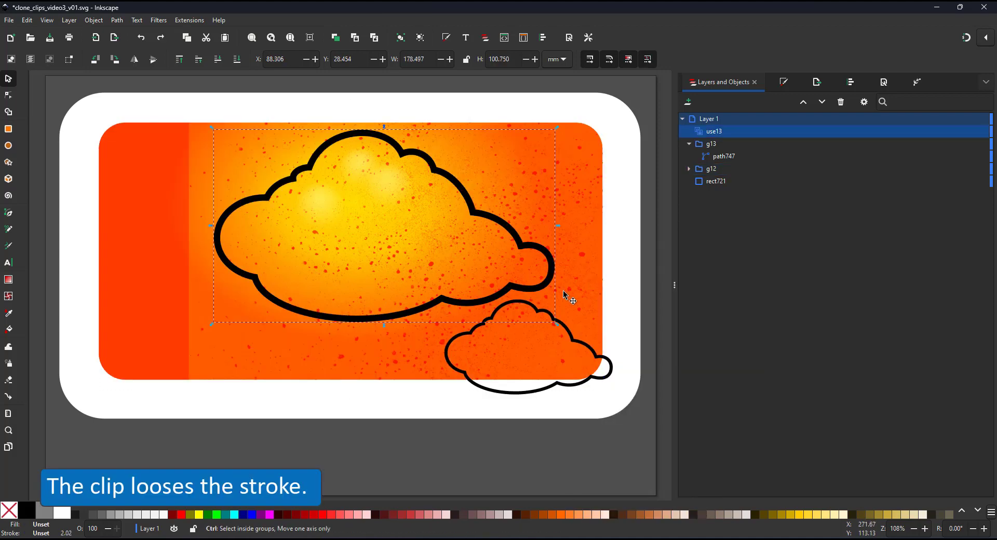
Step: Clip the textured group with a duplicate of the enlarged cloud clone, and move it together with the outline clone toward the page's upper left
{"action": "left_click", "coordinate": [576, 290], "text": "shift"}
{"action": "right_click", "coordinate": [575, 289]}
{"action": "left_click", "coordinate": [602, 228]}
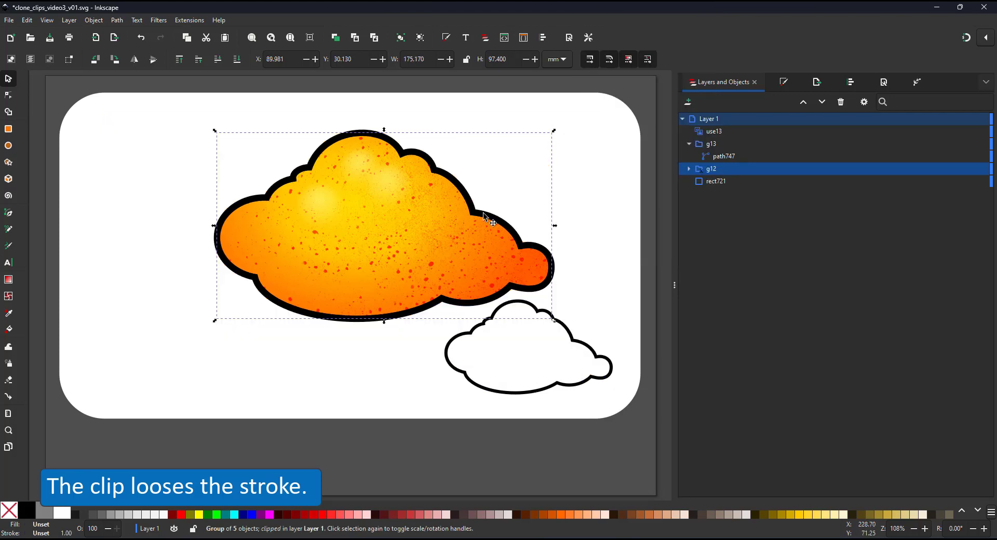
{"action": "key", "text": "ctrl+z"}
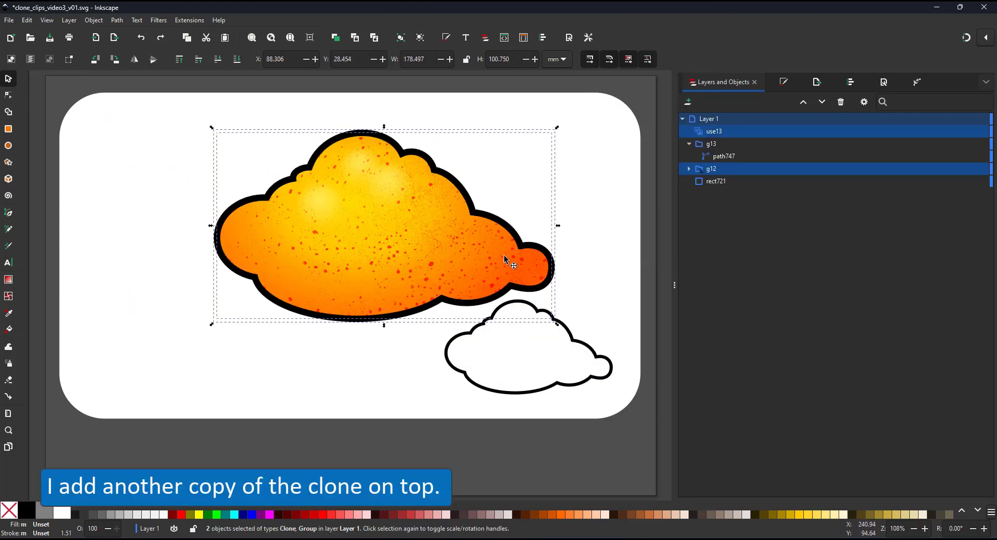
{"action": "left_click_drag", "start_coordinate": [494, 268], "coordinate": [372, 249]}
Step: Inside the clipped group, enlarge one highlight to about 35 mm on the left lobe and another to about 37 mm, duplicating the latter onto the neighbouring lobe
{"action": "left_click", "coordinate": [204, 193], "text": "ctrl"}
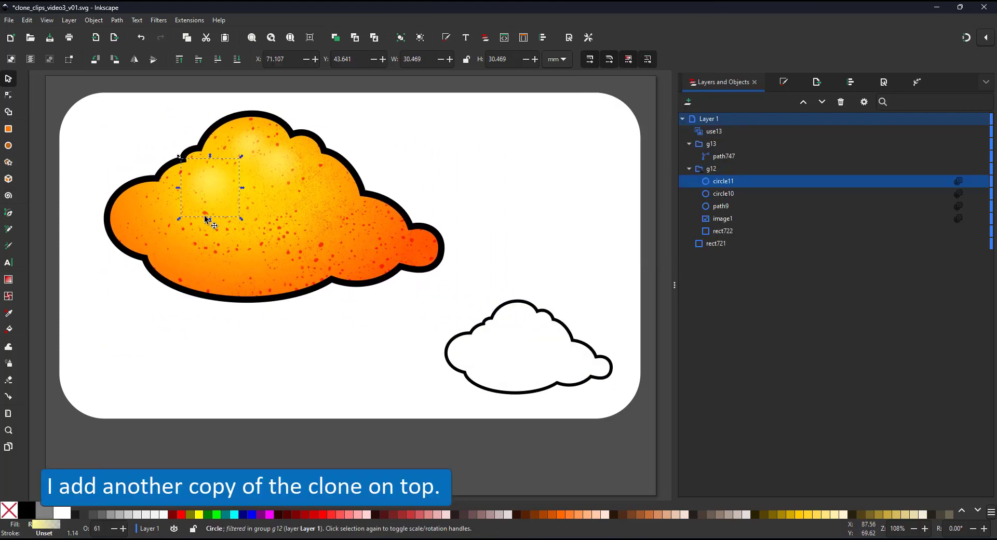
{"action": "left_click_drag", "start_coordinate": [211, 179], "coordinate": [120, 234]}
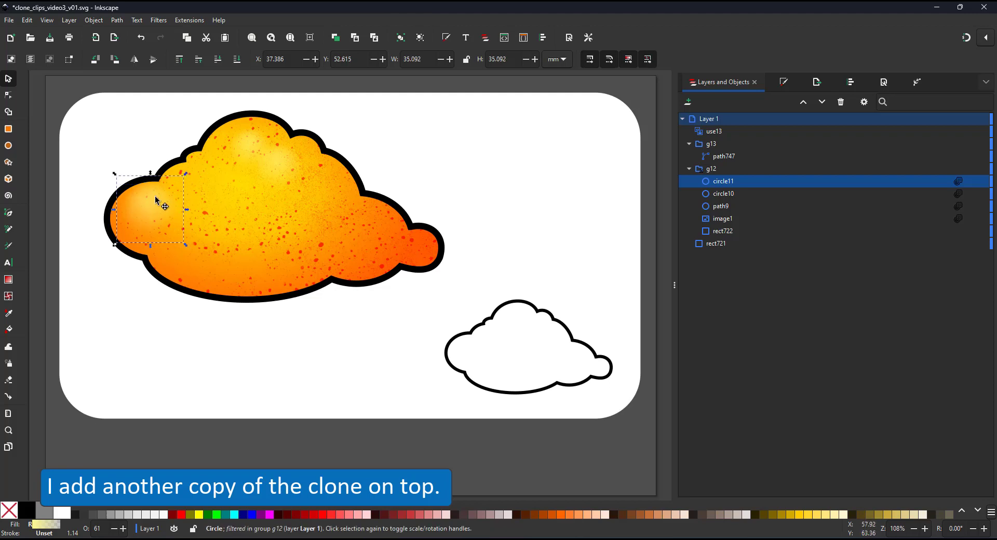
{"action": "left_click", "coordinate": [273, 161], "text": "ctrl"}
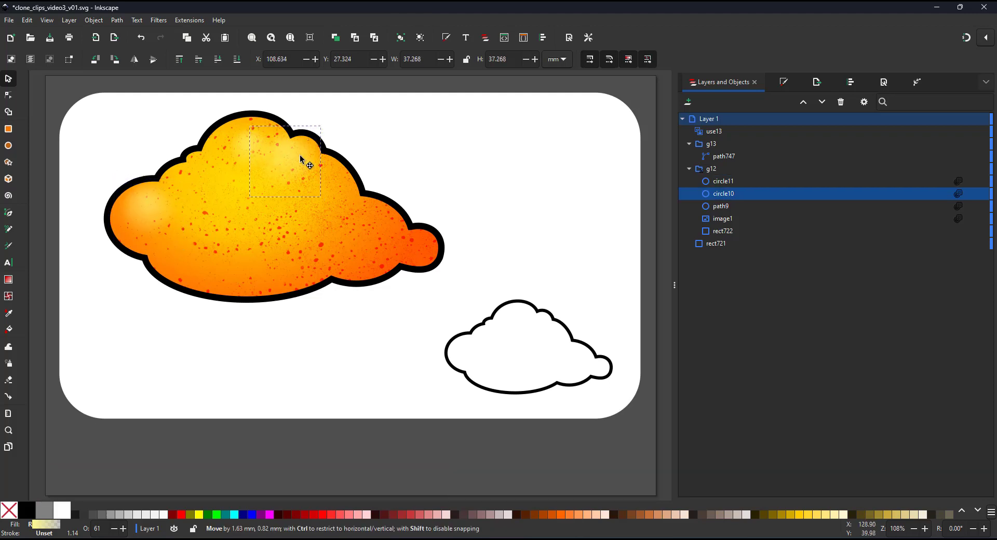
{"action": "key", "text": "ctrl+d"}
{"action": "left_click_drag", "start_coordinate": [294, 164], "coordinate": [190, 188]}
{"action": "left_click", "coordinate": [269, 146], "text": "ctrl"}
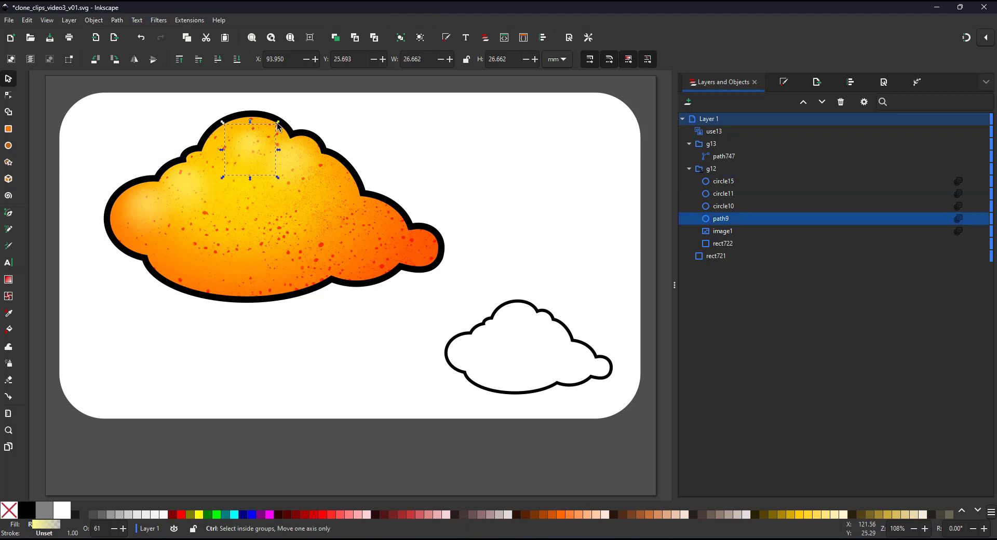
Step: Stretch the small right-hand lobe of the source cloud path outward and remove the node beside it to form a tapering tail
{"action": "left_click", "coordinate": [545, 396]}
{"action": "left_click", "coordinate": [544, 392]}
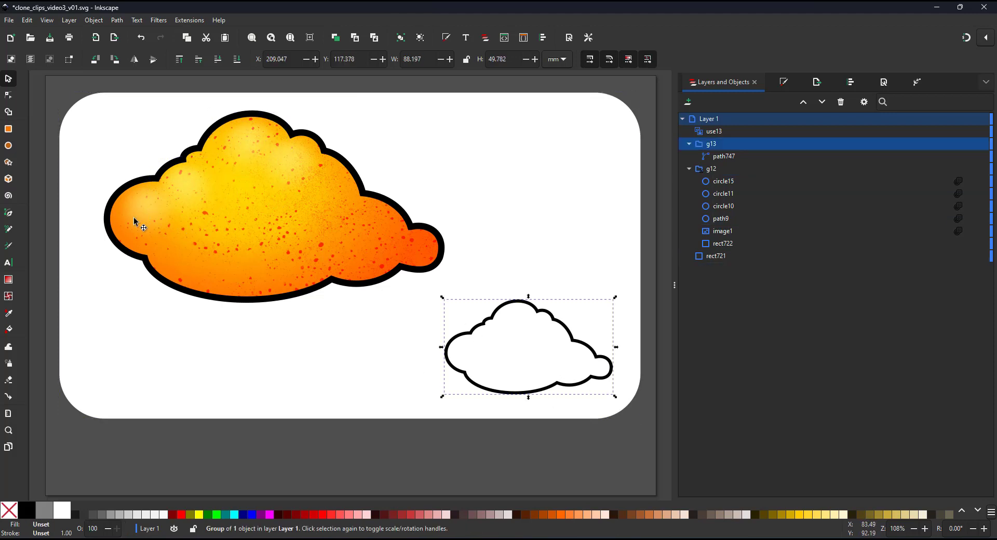
{"action": "left_click", "coordinate": [8, 96]}
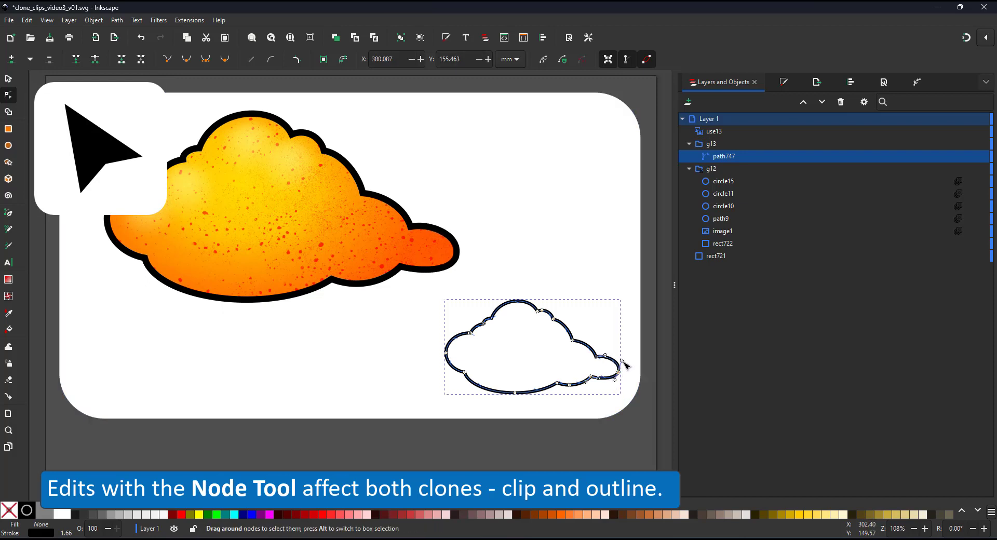
{"action": "left_click_drag", "start_coordinate": [623, 367], "coordinate": [619, 362]}
{"action": "left_click", "coordinate": [596, 357]}
{"action": "key", "text": "Delete"}
{"action": "left_click_drag", "start_coordinate": [588, 351], "coordinate": [584, 360]}
Step: Draw a black oval eye on the source cloud, duplicate it for the second eye, and add a small white highlight to each
{"action": "scroll", "coordinate": [571, 370], "scroll_direction": "up", "scroll_amount": 3}
{"action": "key", "text": "e"}
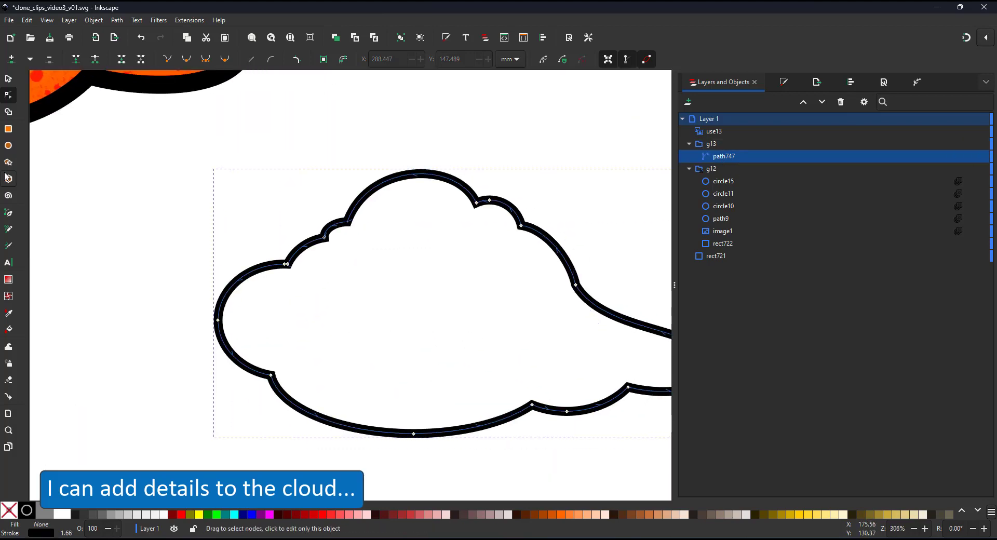
{"action": "mouse_move", "coordinate": [330, 280]}
{"action": "left_mouse_down"}
{"action": "mouse_move", "coordinate": [370, 341]}
{"action": "mouse_move", "coordinate": [430, 316]}
{"action": "mouse_move", "coordinate": [438, 327]}
{"action": "mouse_move", "coordinate": [438, 296]}
{"action": "mouse_move", "coordinate": [360, 293]}
{"action": "left_mouse_up"}
{"action": "key", "text": "s"}
{"action": "key", "text": "ctrl+d"}
{"action": "key", "text": "ctrl+d"}
{"action": "left_click", "coordinate": [62, 511]}
{"action": "key", "text": "ctrl+d"}
{"action": "key", "text": "5"}
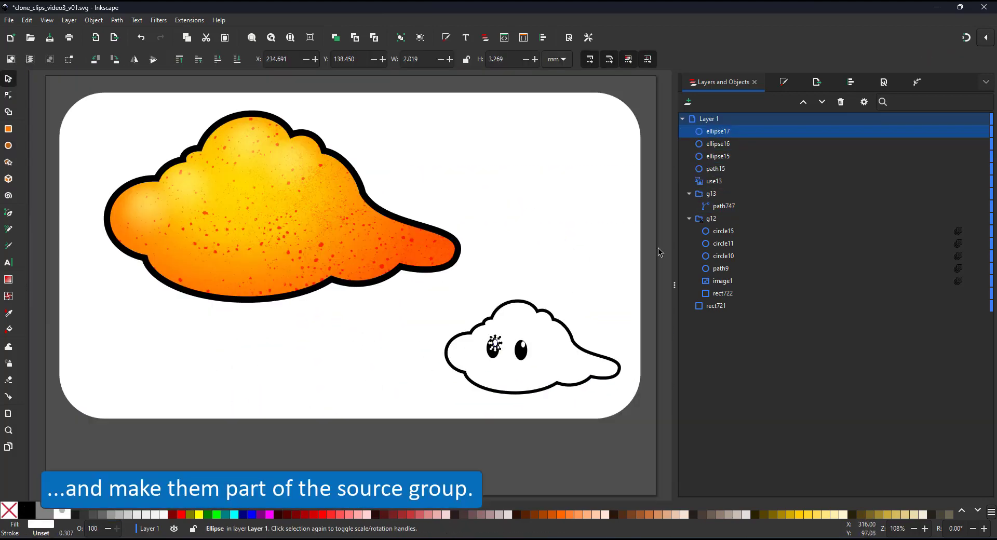
Step: Move the four eye ellipses into the source cloud group g13, shrink them slightly and raise the right eye
{"action": "left_click", "coordinate": [715, 169], "text": "shift"}
{"action": "left_click_drag", "start_coordinate": [716, 169], "coordinate": [719, 195]}
{"action": "scroll", "coordinate": [524, 387], "scroll_direction": "up", "scroll_amount": 3}
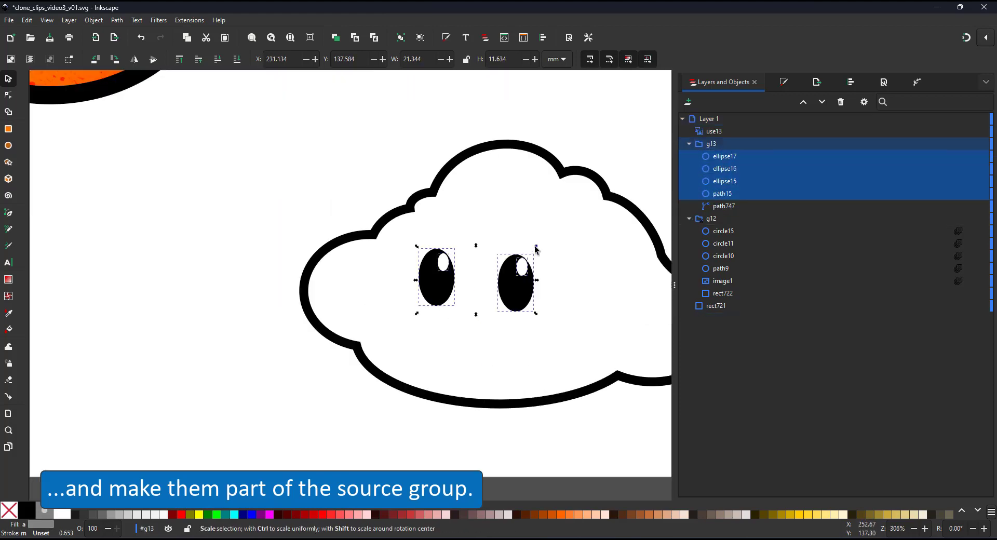
{"action": "left_click_drag", "start_coordinate": [536, 247], "coordinate": [525, 253]}
{"action": "left_click_drag", "start_coordinate": [508, 280], "coordinate": [508, 268]}
Step: Draw a tapered stroke of width 2 as a brow above the left eye and bend it into a curve
{"action": "key", "text": "b"}
{"action": "left_click", "coordinate": [470, 242]}
{"action": "double_click", "coordinate": [410, 211]}
{"action": "left_click", "coordinate": [783, 82]}
{"action": "type", "text": "2"}
{"action": "key", "text": "n"}
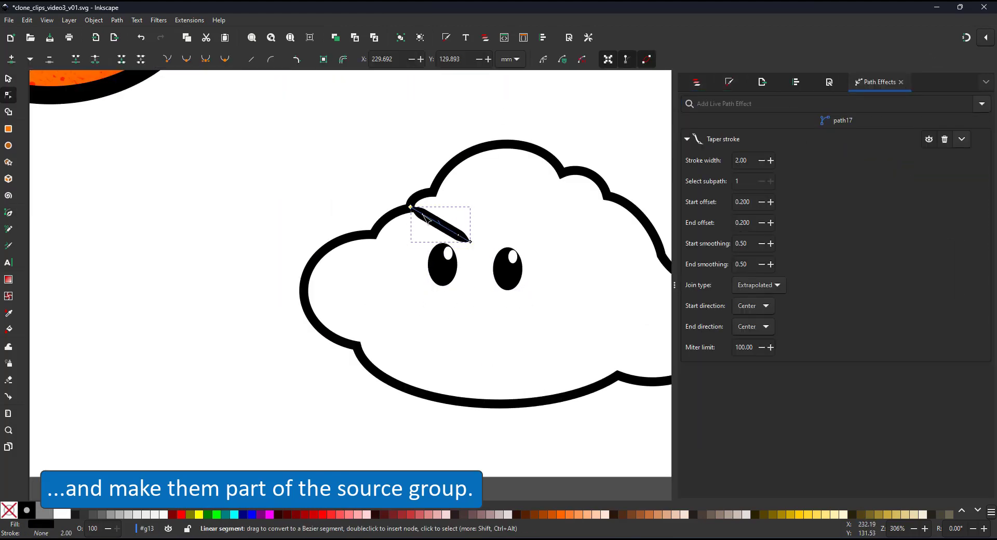
{"action": "left_click_drag", "start_coordinate": [443, 228], "coordinate": [439, 234]}
Step: Duplicate the brow stroke above itself, add a mirrored copy of the pair over the right eye, and lower the right eye
{"action": "key", "text": "s"}
{"action": "key", "text": "ctrl+d"}
{"action": "left_click_drag", "start_coordinate": [442, 224], "coordinate": [462, 207]}
{"action": "key", "text": "ctrl+d"}
{"action": "key", "text": "h"}
{"action": "left_click_drag", "start_coordinate": [508, 271], "coordinate": [511, 285]}
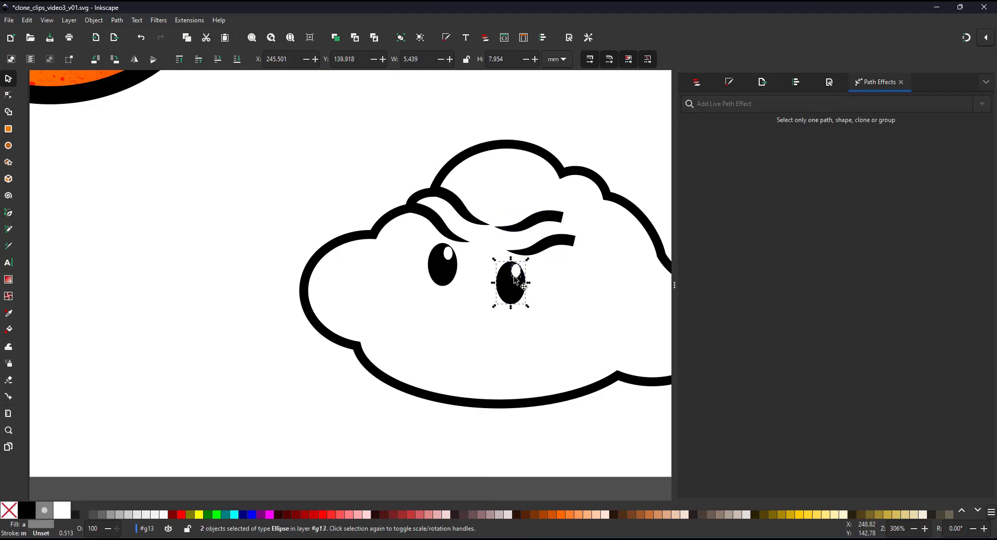
Step: Join the outer ends of the two right brow strokes into one continuous, rounded brow
{"action": "key", "text": "n"}
{"action": "left_click_drag", "start_coordinate": [574, 241], "coordinate": [569, 257]}
{"action": "left_click", "coordinate": [555, 216]}
{"action": "left_click_drag", "start_coordinate": [563, 218], "coordinate": [571, 257]}
{"action": "left_click_drag", "start_coordinate": [555, 253], "coordinate": [590, 250]}
Step: Place a copied tapered stroke below the eyes, reshape it into a wide smirk, and add a shorter curve about 25 mm wide beneath it
{"action": "mouse_move", "coordinate": [494, 227]}
{"action": "left_mouse_down"}
{"action": "mouse_move", "coordinate": [508, 227]}
{"action": "mouse_move", "coordinate": [481, 333]}
{"action": "left_mouse_up"}
{"action": "key", "text": "s"}
{"action": "key", "text": "n"}
{"action": "left_click_drag", "start_coordinate": [514, 315], "coordinate": [576, 315]}
{"action": "left_click_drag", "start_coordinate": [550, 334], "coordinate": [534, 292]}
{"action": "left_click_drag", "start_coordinate": [469, 345], "coordinate": [534, 368]}
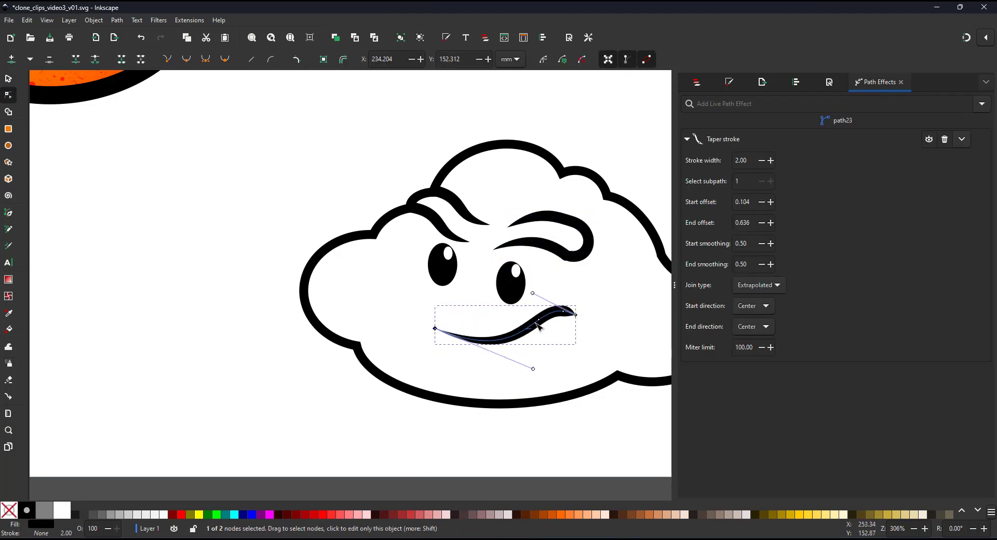
{"action": "left_click_drag", "start_coordinate": [435, 327], "coordinate": [398, 311]}
{"action": "left_click_drag", "start_coordinate": [578, 316], "coordinate": [545, 319]}
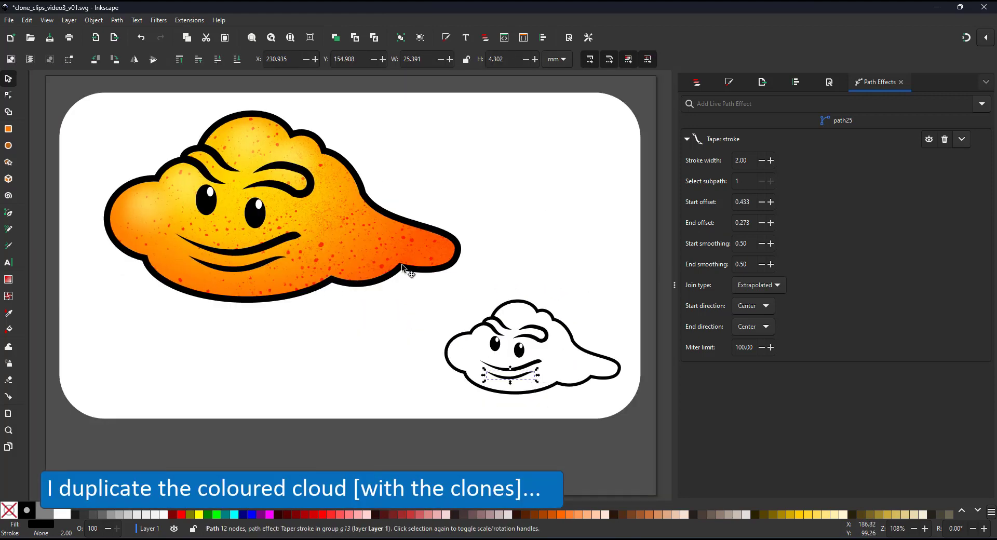
Step: Duplicate the coloured cloud together with its outline clone, scale the copy down and place it in the page's upper-right area
{"action": "left_click", "coordinate": [367, 248]}
{"action": "key", "text": "ctrl+d"}
{"action": "left_click_drag", "start_coordinate": [465, 109], "coordinate": [361, 180]}
{"action": "mouse_move", "coordinate": [346, 226]}
{"action": "left_mouse_down"}
{"action": "mouse_move", "coordinate": [555, 157]}
{"action": "mouse_move", "coordinate": [562, 185]}
{"action": "mouse_move", "coordinate": [559, 172]}
{"action": "left_mouse_up"}
{"action": "left_click", "coordinate": [530, 217]}
{"action": "left_click", "coordinate": [523, 182]}
{"action": "key", "text": "ctrl+z"}
Step: Recolour the gradient stops of rectangle rect27 inside the duplicated clipped group to cyan, blue and purple
{"action": "left_click", "coordinate": [695, 85]}
{"action": "left_click", "coordinate": [550, 184], "text": "ctrl"}
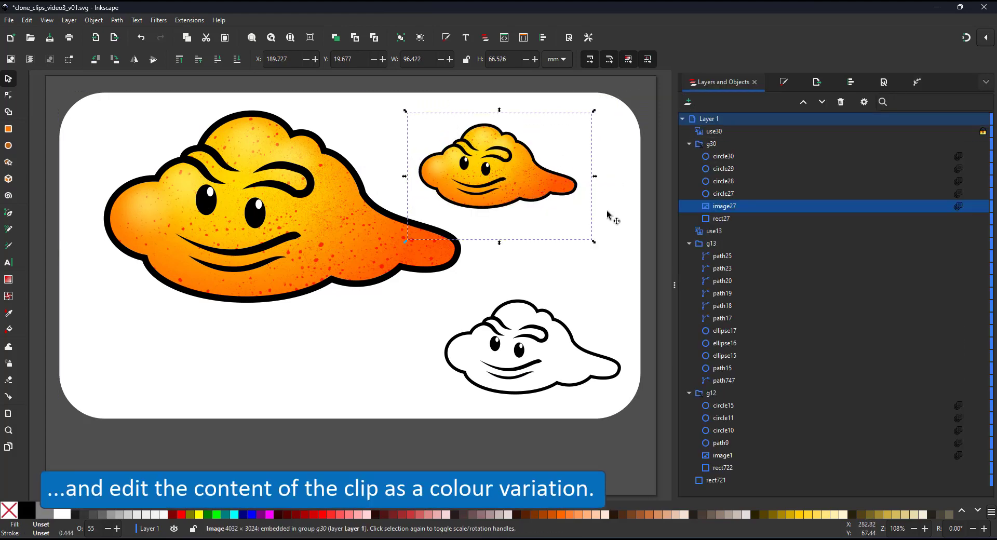
{"action": "left_click", "coordinate": [727, 220]}
{"action": "left_click", "coordinate": [780, 86]}
{"action": "left_click", "coordinate": [693, 101]}
{"action": "left_click", "coordinate": [803, 295]}
{"action": "left_click", "coordinate": [701, 211]}
{"action": "left_click", "coordinate": [809, 307]}
{"action": "left_click", "coordinate": [701, 227]}
{"action": "left_click_drag", "start_coordinate": [830, 326], "coordinate": [851, 334]}
Step: Add blurred red cheeks to the source cloud and set the lower mouth line to Multiply at 30.8% opacity
{"action": "scroll", "coordinate": [516, 361], "scroll_direction": "up", "scroll_amount": 5}
{"action": "left_click", "coordinate": [412, 287]}
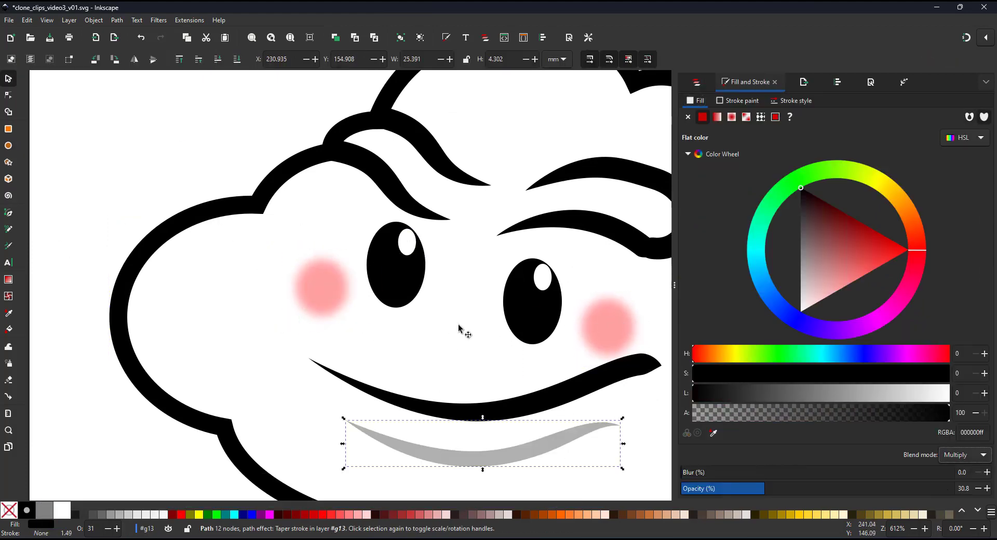
{"action": "key", "text": "5"}
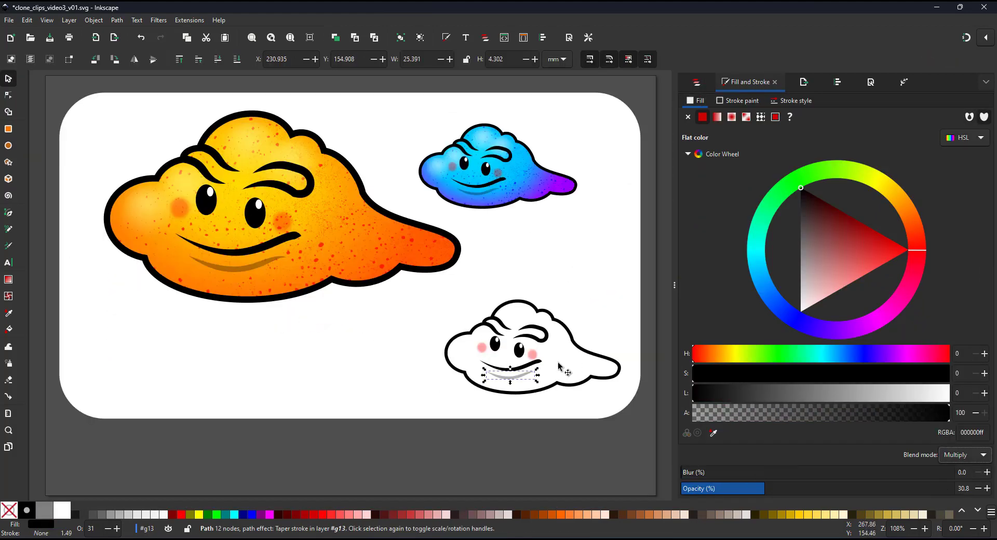
Step: Narrow the source cloud's right cheek and tilt both mouth lines slightly clockwise
{"action": "left_click_drag", "start_coordinate": [533, 354], "coordinate": [546, 361]}
{"action": "left_click", "coordinate": [523, 368]}
{"action": "left_click", "coordinate": [514, 377], "text": "shift"}
{"action": "left_click", "coordinate": [538, 364]}
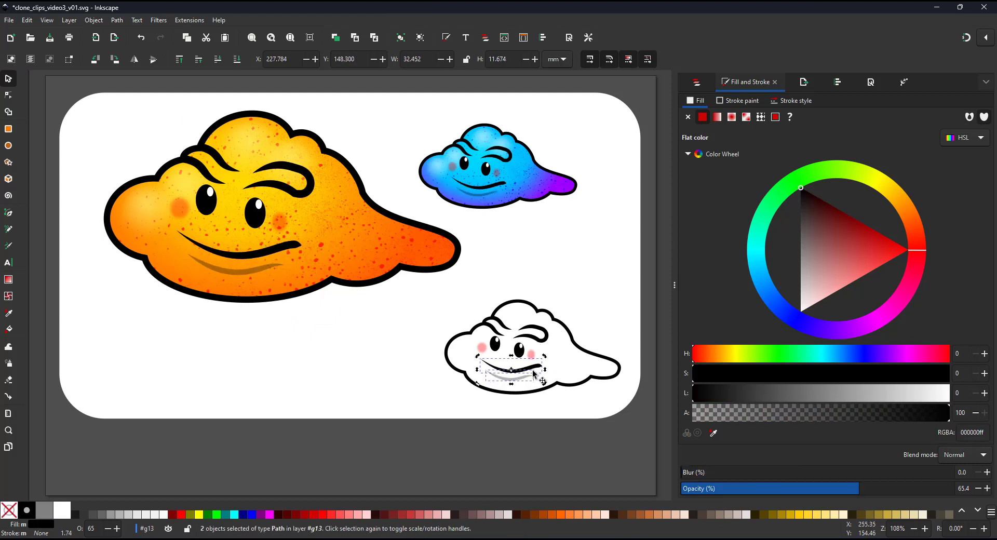
Step: Duplicate the lower mouth line up to the source cloud's top lobe, with Overlay blending and a pale yellow fill of H 55, L 81
{"action": "scroll", "coordinate": [523, 358], "scroll_direction": "up", "scroll_amount": 3}
{"action": "left_click", "coordinate": [504, 416], "text": "ctrl"}
{"action": "key", "text": "ctrl+d"}
{"action": "left_click_drag", "start_coordinate": [504, 415], "coordinate": [503, 235]}
{"action": "left_click", "coordinate": [965, 455]}
{"action": "left_click", "coordinate": [958, 399]}
{"action": "left_click", "coordinate": [732, 354]}
{"action": "left_click_drag", "start_coordinate": [831, 395], "coordinate": [904, 400]}
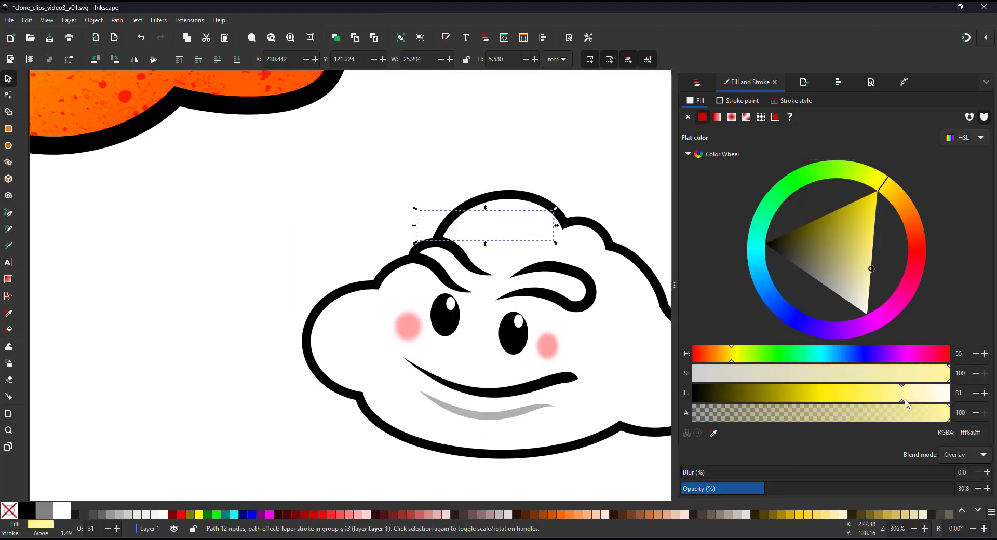
Step: Reshape the yellow line into an arc following the top lobe, with fill fff795 and 25% opacity
{"action": "left_click_drag", "start_coordinate": [768, 491], "coordinate": [954, 491]}
{"action": "left_click", "coordinate": [874, 222]}
{"action": "key", "text": "n"}
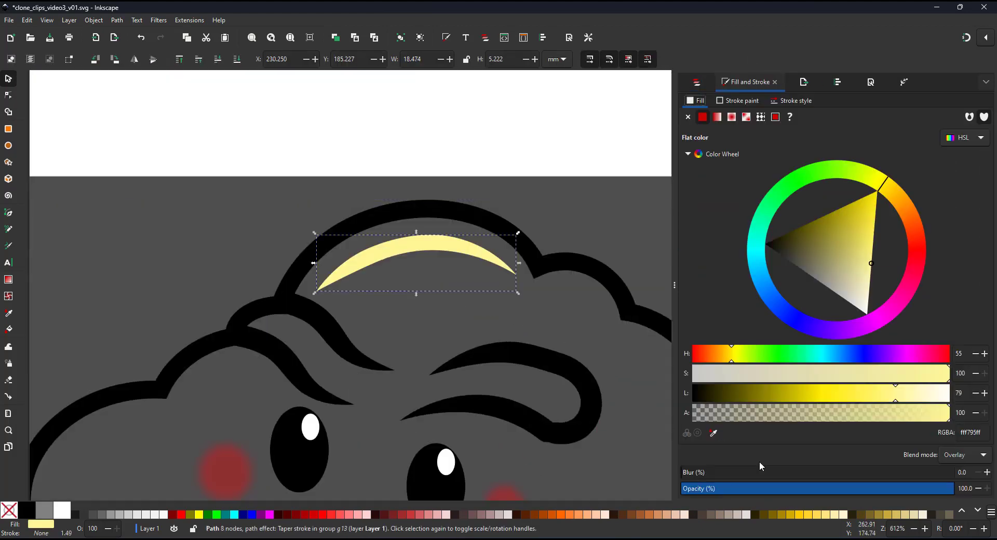
{"action": "left_click_drag", "start_coordinate": [760, 488], "coordinate": [752, 488]}
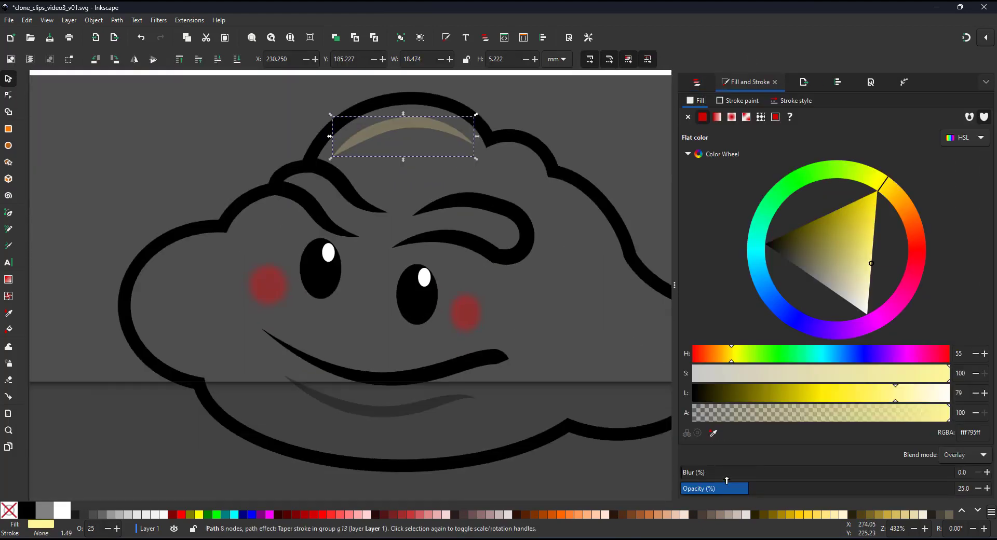
Step: Place a copy of the yellow highlight in the source cloud's left lobe and bend it along the lobe's outline
{"action": "left_click_drag", "start_coordinate": [278, 263], "coordinate": [225, 243]}
{"action": "key", "text": "n"}
{"action": "left_click_drag", "start_coordinate": [184, 283], "coordinate": [131, 255]}
{"action": "left_click_drag", "start_coordinate": [166, 364], "coordinate": [171, 356]}
{"action": "left_click_drag", "start_coordinate": [145, 305], "coordinate": [136, 323]}
{"action": "left_click", "coordinate": [145, 313]}
Step: Duplicate the top highlight onto the two right-hand lobes and reshape it to follow both outlines, with 17% blur
{"action": "key", "text": "s"}
{"action": "left_click", "coordinate": [384, 130]}
{"action": "key", "text": "ctrl+d"}
{"action": "left_click_drag", "start_coordinate": [384, 129], "coordinate": [527, 218]}
{"action": "left_click_drag", "start_coordinate": [627, 194], "coordinate": [521, 160]}
{"action": "key", "text": "n"}
{"action": "left_click", "coordinate": [545, 192]}
{"action": "left_click", "coordinate": [167, 59]}
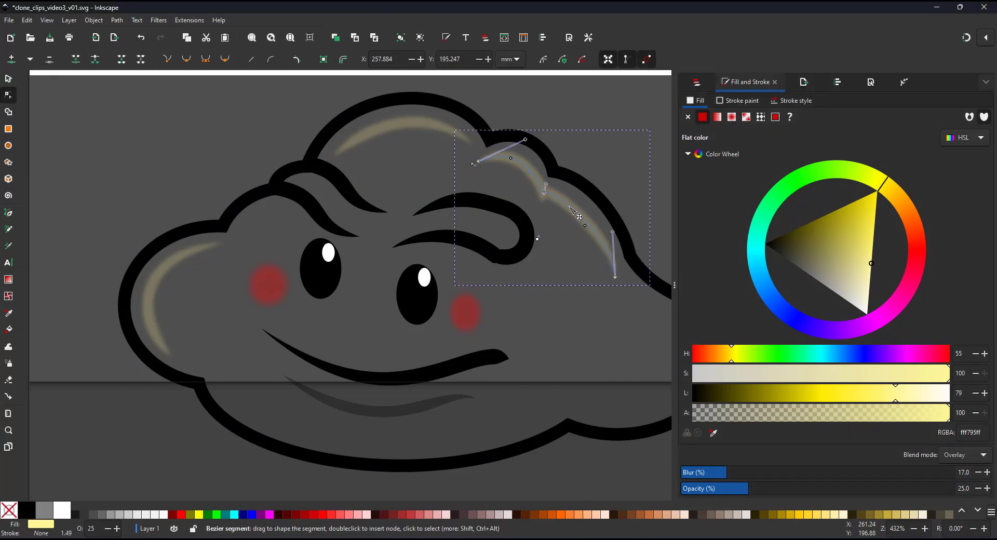
Step: Reduce the source cloud group to about 68 by 37 mm and move it below the white background at the lower right
{"action": "key", "text": "4"}
{"action": "key", "text": "s"}
{"action": "mouse_move", "coordinate": [577, 459]}
{"action": "left_mouse_down"}
{"action": "mouse_move", "coordinate": [574, 362]}
{"action": "mouse_move", "coordinate": [571, 434]}
{"action": "left_mouse_up"}
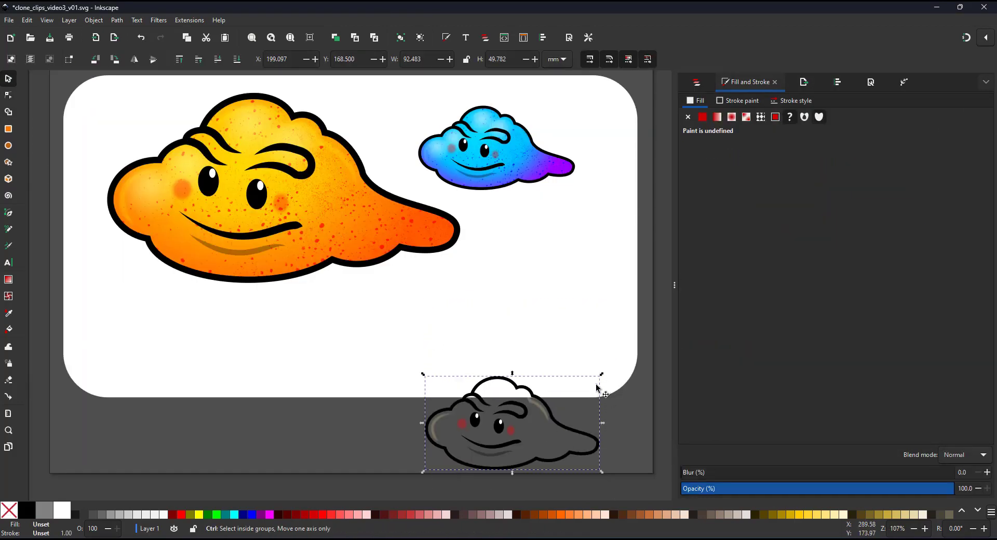
{"action": "left_click_drag", "start_coordinate": [601, 374], "coordinate": [555, 399]}
{"action": "left_click_drag", "start_coordinate": [505, 430], "coordinate": [586, 428]}
Step: Change the blend mode of the source cloud's top-lobe highlight and raise its opacity
{"action": "left_click", "coordinate": [558, 403], "text": "ctrl"}
{"action": "left_click", "coordinate": [965, 455]}
{"action": "left_click", "coordinate": [954, 380]}
{"action": "left_click_drag", "start_coordinate": [793, 490], "coordinate": [842, 492]}
Step: Change the blend mode of the right and left highlights, setting the right one to 54.1% opacity and raising the left one's opacity
{"action": "left_click", "coordinate": [587, 414], "text": "ctrl"}
{"action": "left_click", "coordinate": [826, 489]}
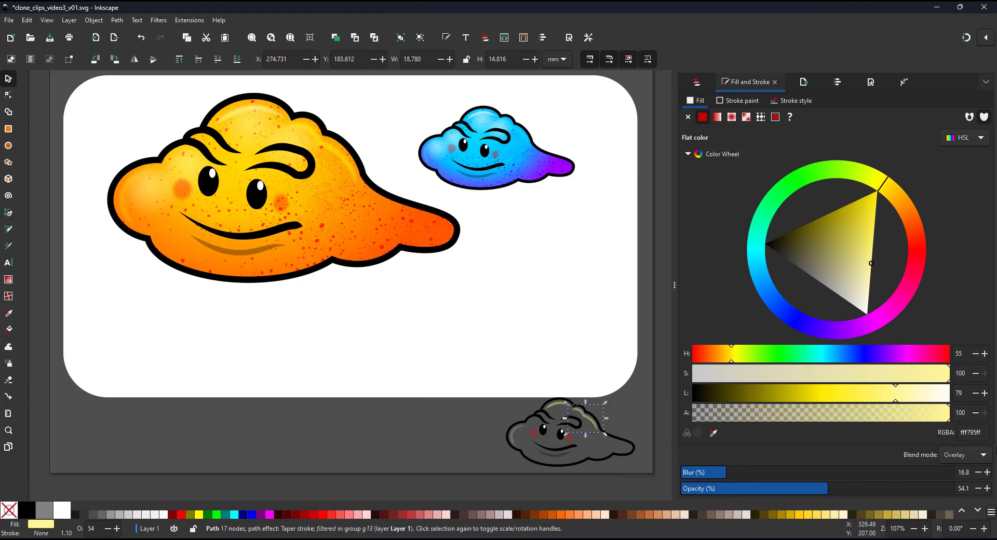
{"action": "left_click", "coordinate": [965, 455]}
{"action": "left_click", "coordinate": [957, 425]}
{"action": "left_click", "coordinate": [513, 436], "text": "ctrl"}
{"action": "left_click", "coordinate": [818, 490]}
{"action": "left_click", "coordinate": [964, 454]}
{"action": "left_click", "coordinate": [958, 425]}
Step: Move the source cloud group back onto the white background below the blue cloud and clear the selection
{"action": "left_click_drag", "start_coordinate": [590, 451], "coordinate": [538, 341]}
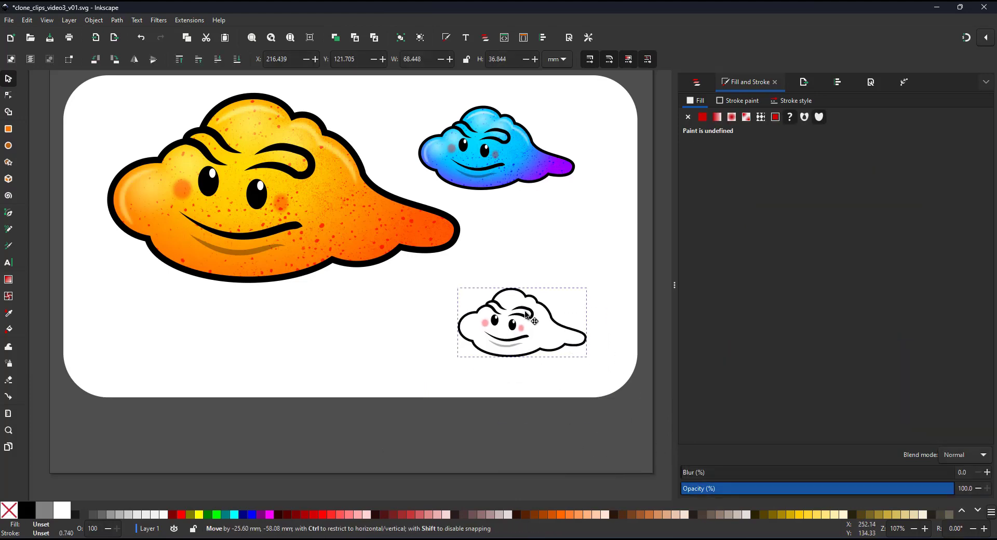
{"action": "key", "text": "5"}
{"action": "left_click", "coordinate": [651, 450]}
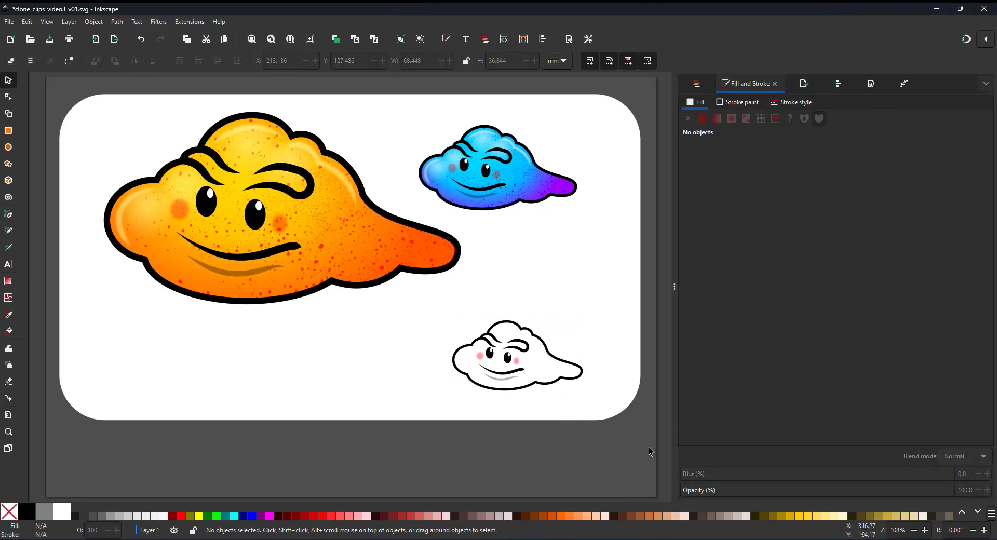